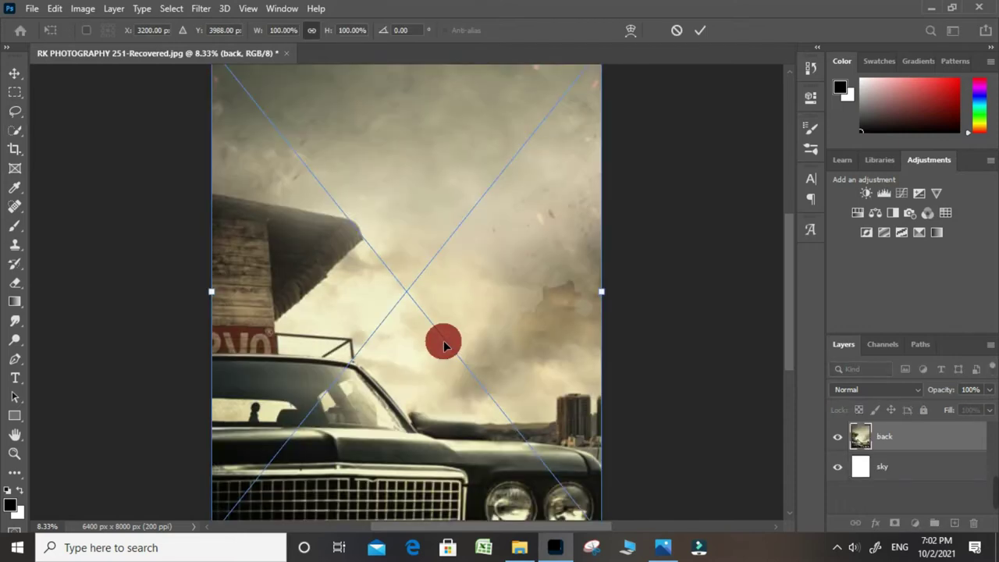
Commit the placed back photo, rasterize it and add a layer mask.
key(Return)
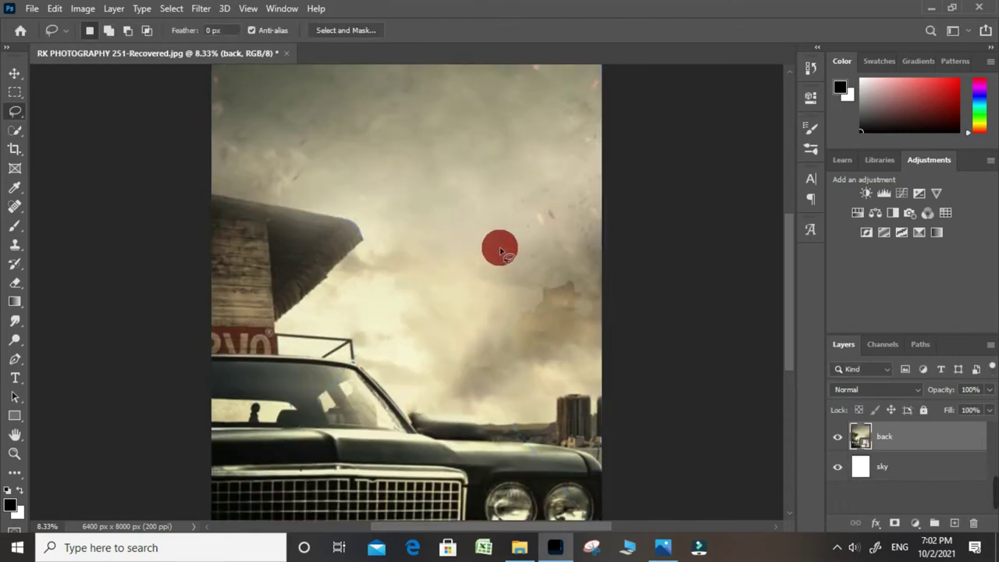
right_click(915, 445)
click(755, 272)
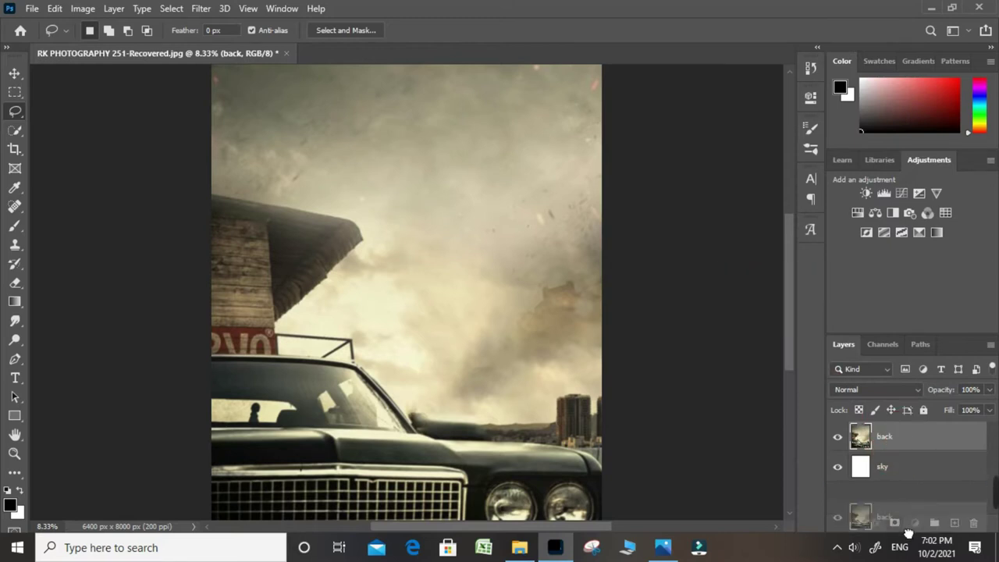
click(895, 522)
right_click(896, 446)
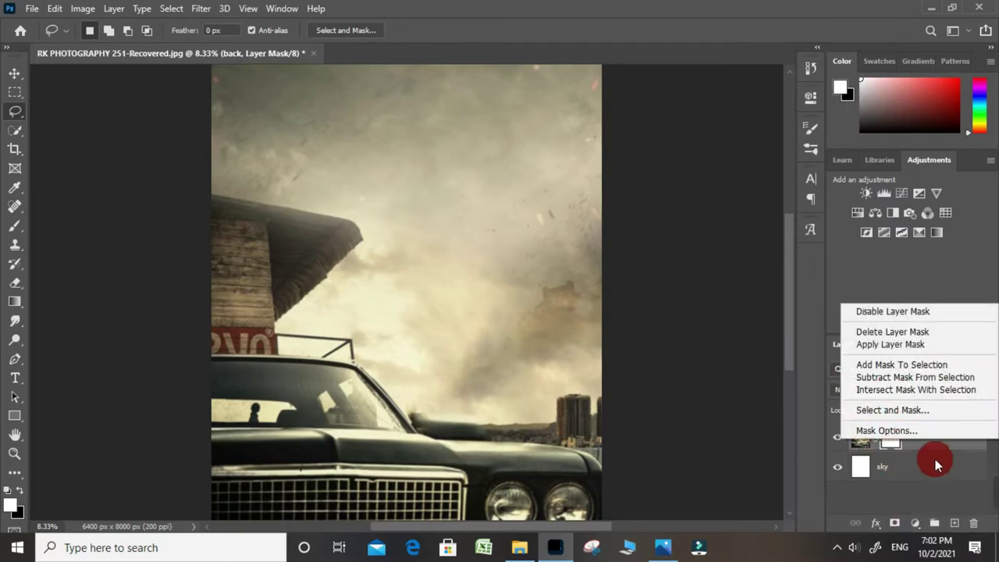
click(927, 451)
Scale the back photo up slightly to 102.6% and delete the sky layer.
key(ctrl+minus)
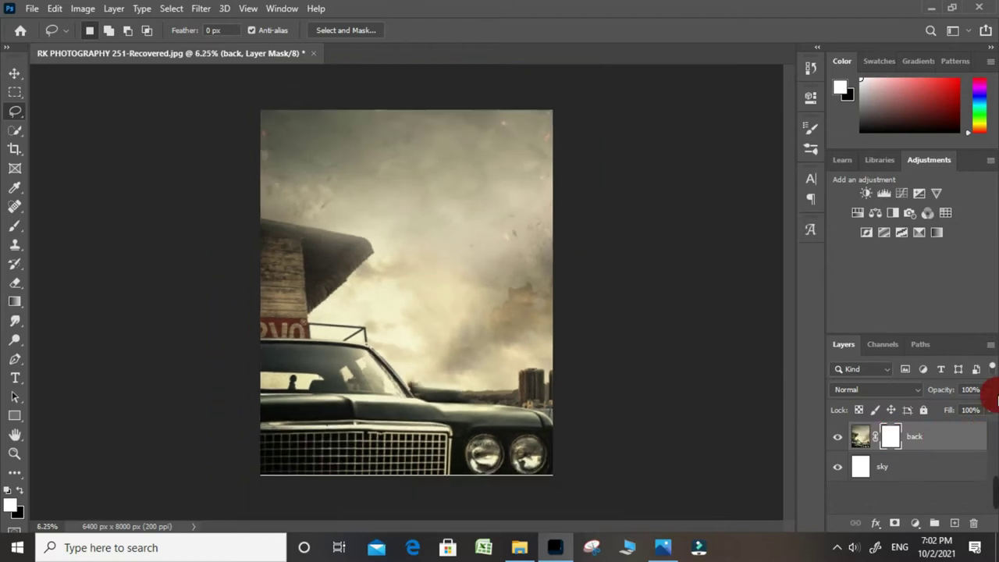
key(ctrl+plus)
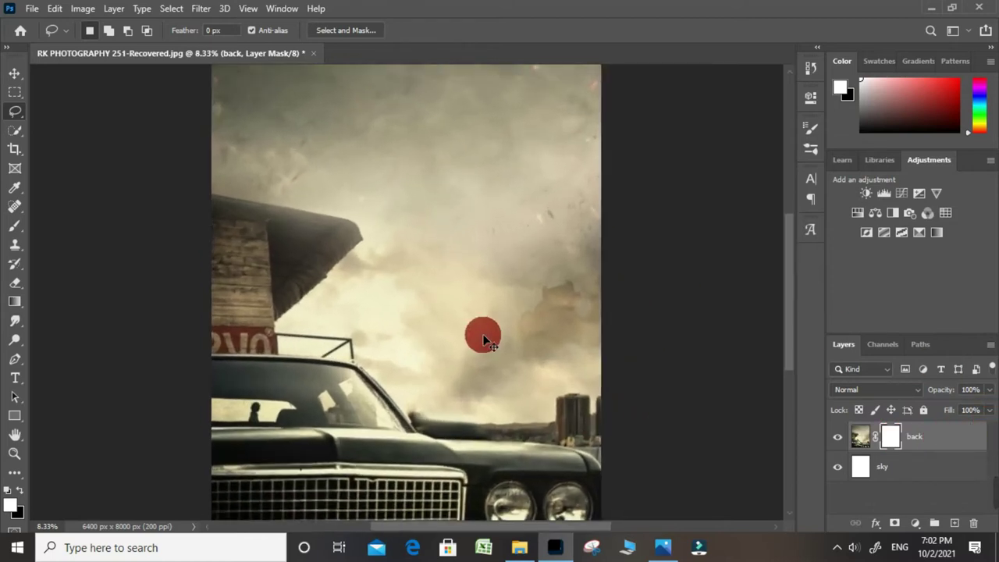
key(ctrl+minus)
key(ctrl+t)
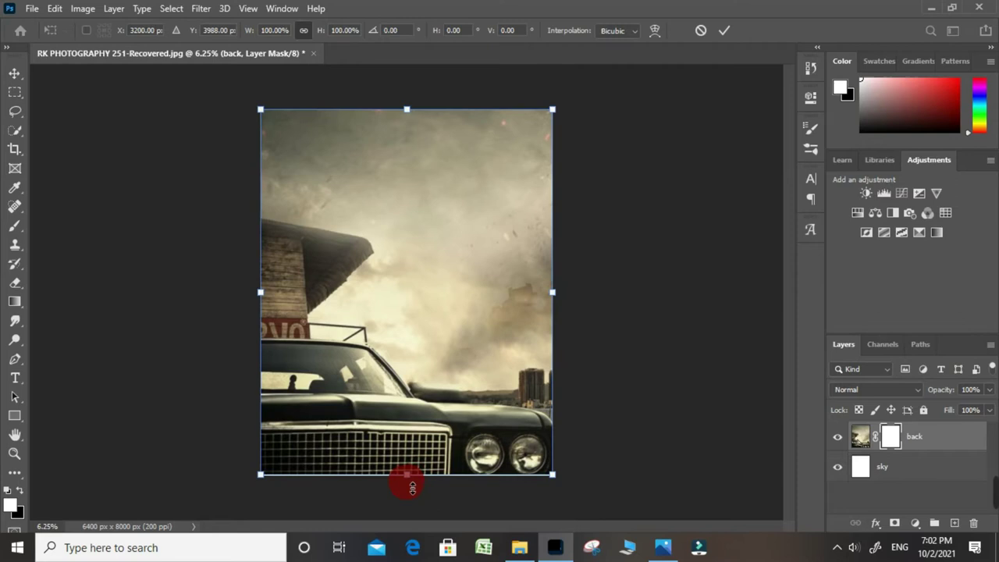
mouse_move(412, 483)
mouse_down()
mouse_move(415, 493)
mouse_move(414, 484)
mouse_up()
click(625, 466)
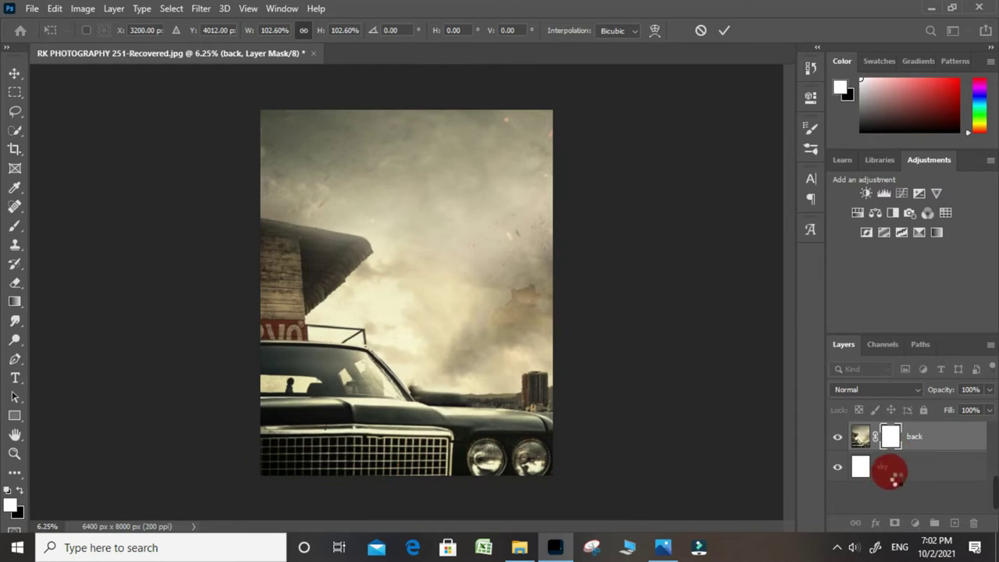
click(892, 473)
key(Delete)
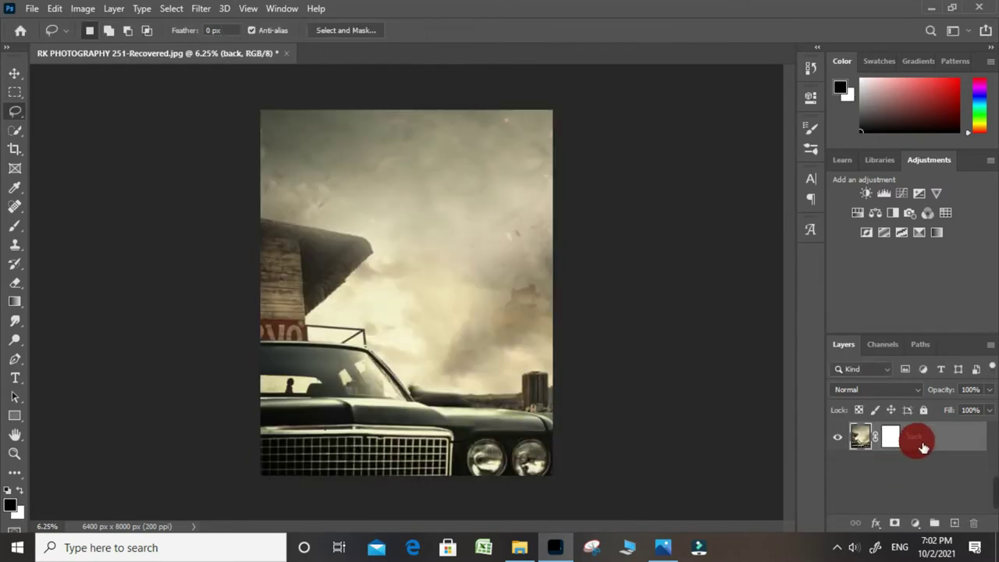
Place the model photo above the back layer, enlarge it slightly and rasterize it.
click(519, 547)
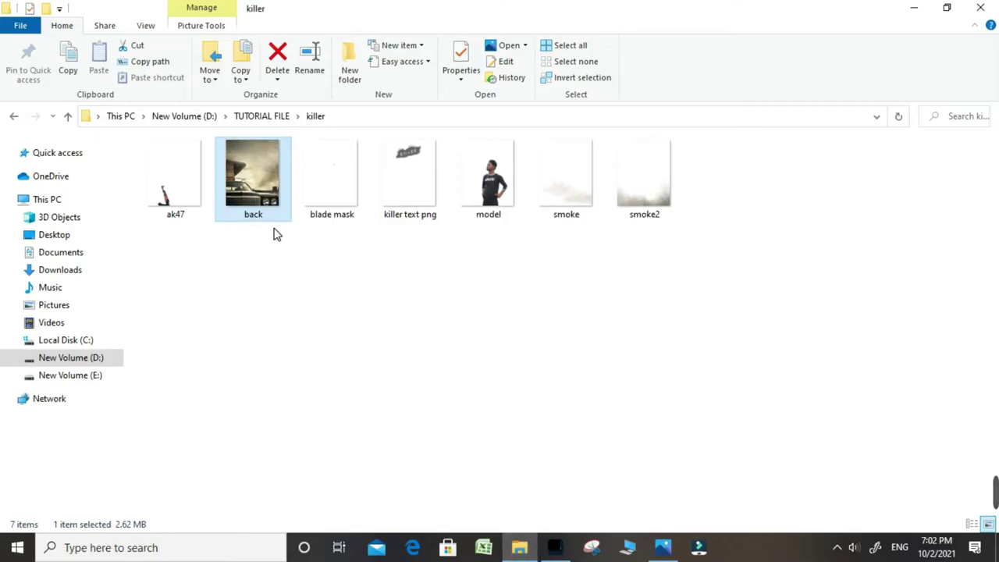
mouse_move(487, 173)
mouse_down()
mouse_move(552, 549)
mouse_move(464, 360)
mouse_move(445, 273)
mouse_up()
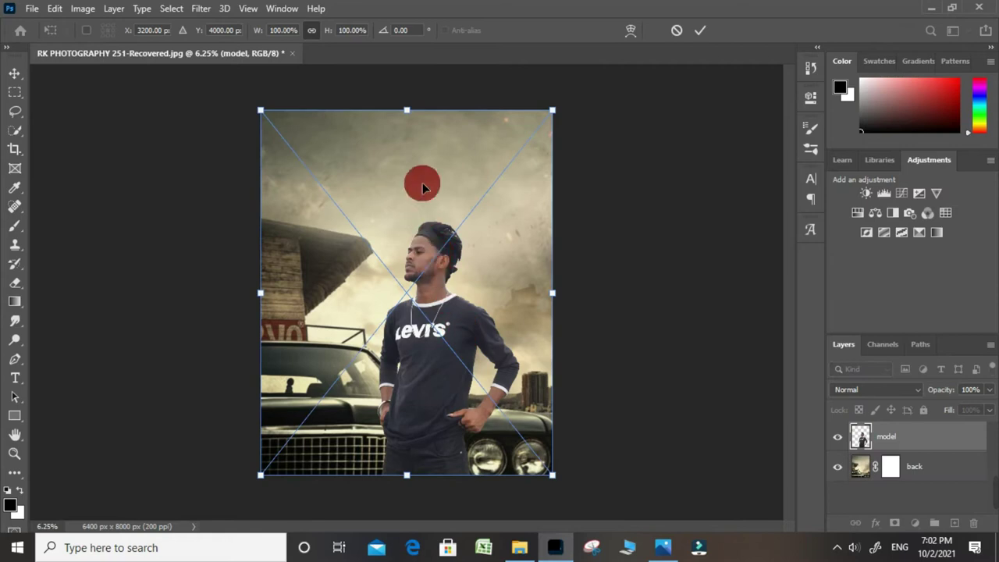
drag(413, 114, 413, 112)
double_click(490, 386)
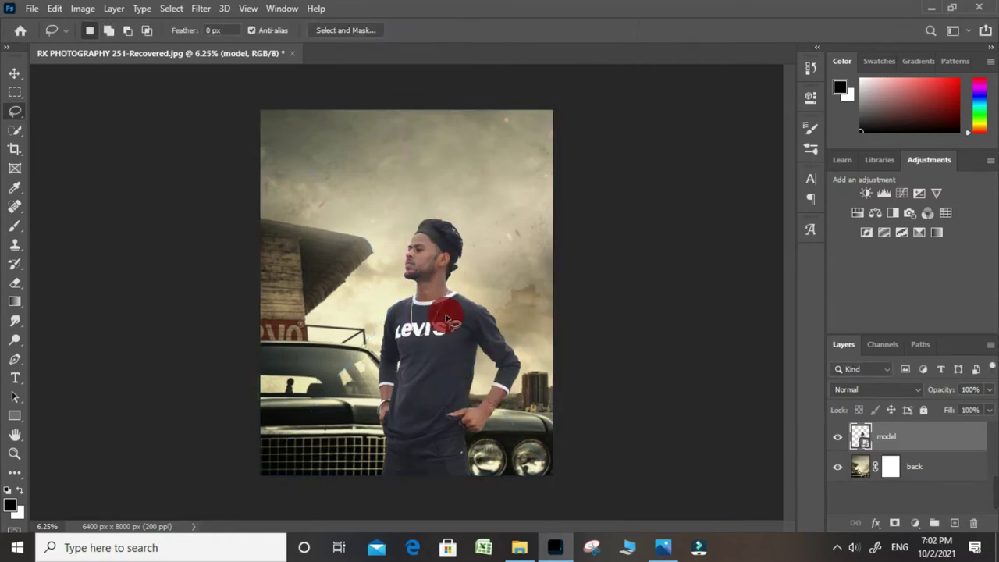
key(ctrl+plus)
right_click(890, 436)
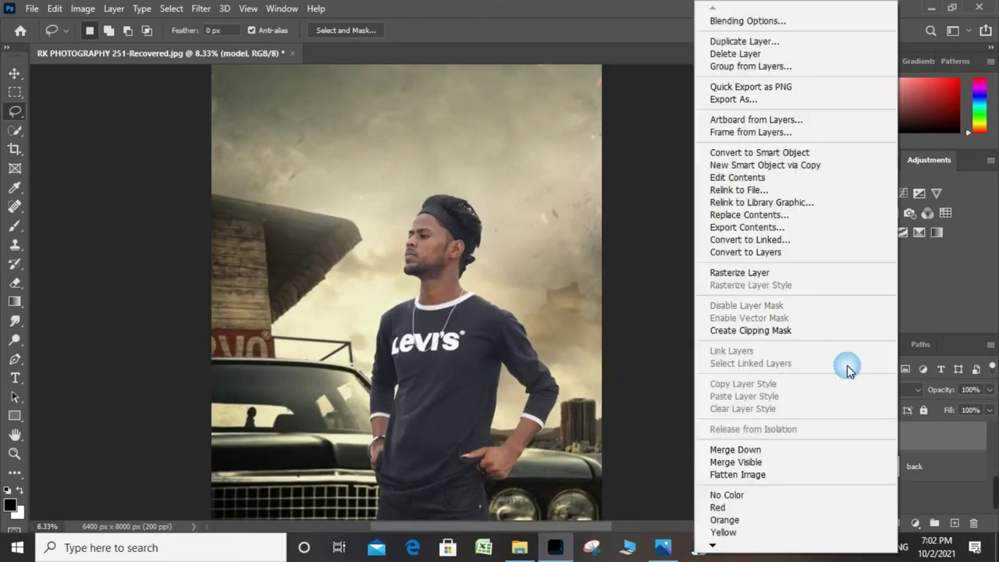
click(783, 273)
Zoom in to inspect the model's head and cap, then glance at the Filter menu without applying anything.
key(ctrl+plus)
mouse_move(493, 327)
mouse_down()
mouse_move(435, 250)
mouse_move(441, 207)
mouse_up()
mouse_move(442, 141)
mouse_down()
mouse_move(465, 207)
mouse_move(443, 197)
mouse_up()
drag(420, 144, 427, 164)
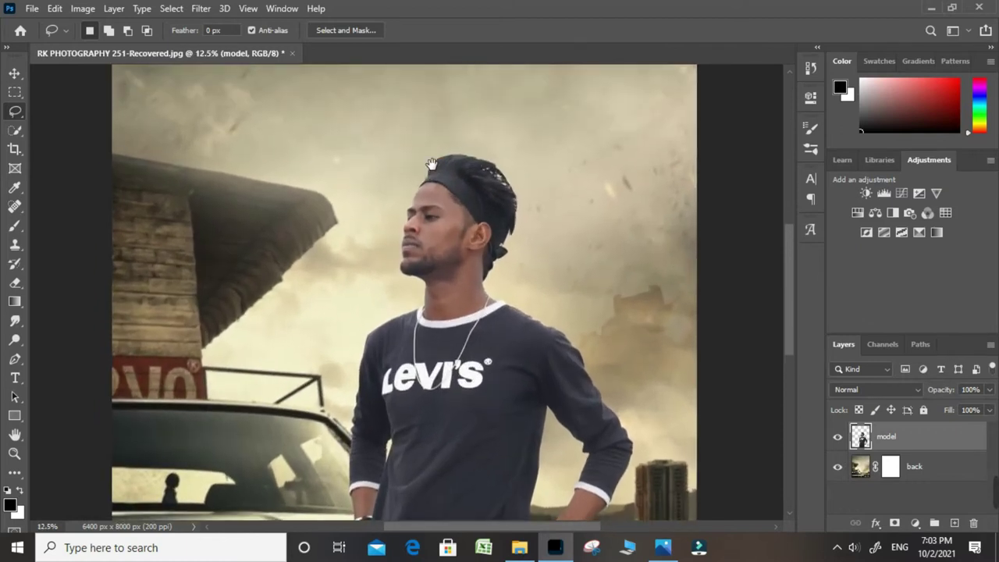
key(ctrl+minus)
key(ctrl+minus)
click(201, 8)
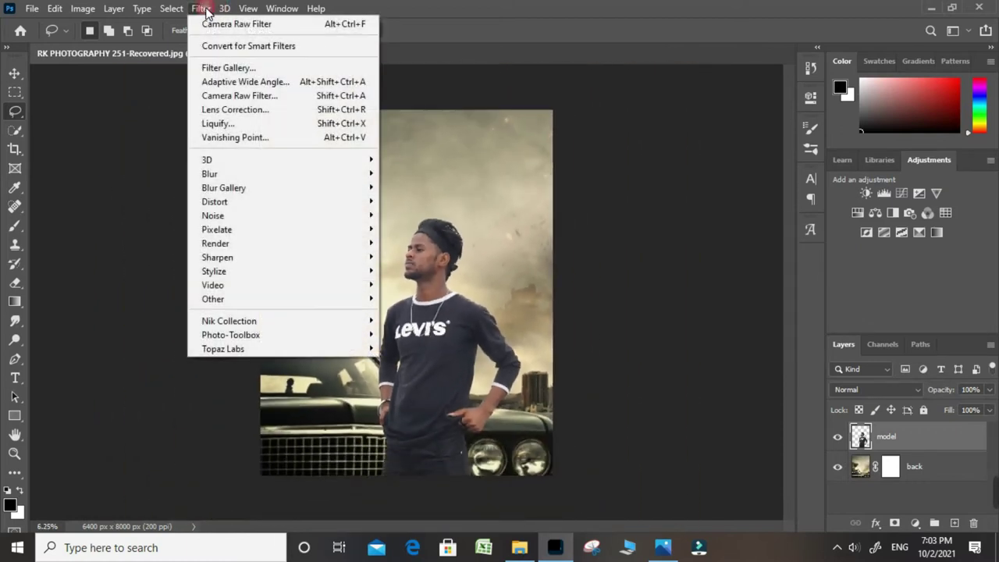
click(423, 47)
Place the smoke image, rasterize it and move it just below the model layer.
click(527, 549)
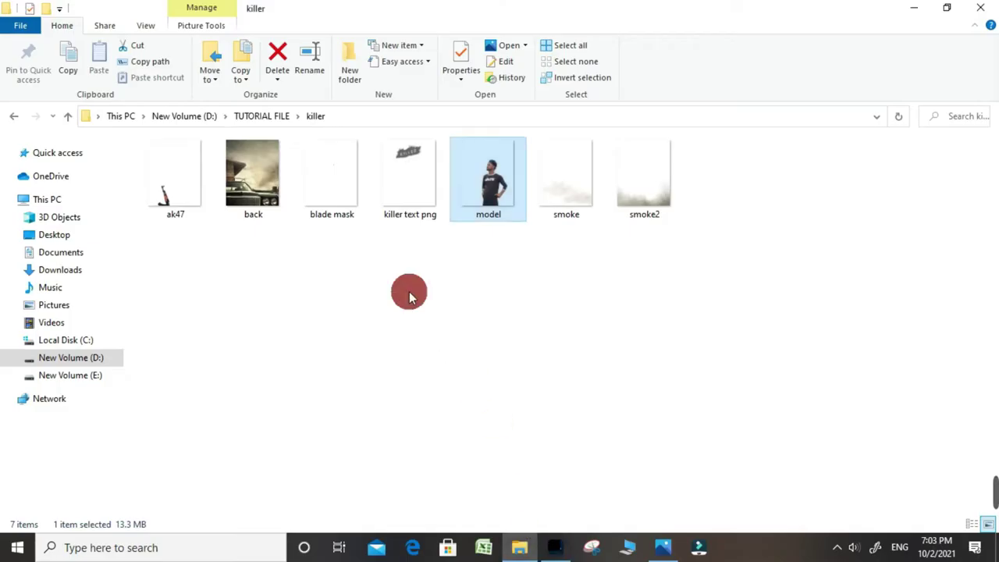
drag(573, 191, 474, 384)
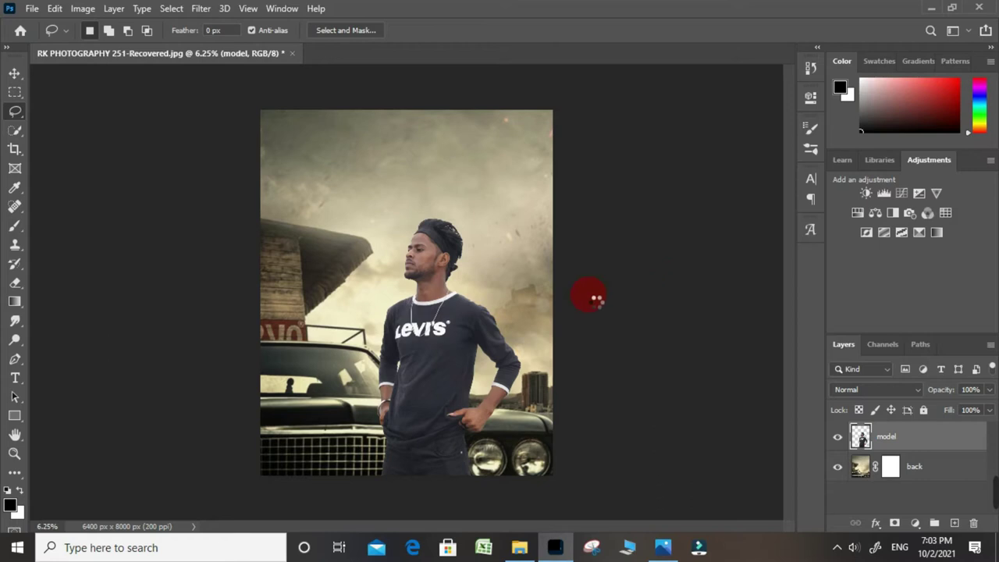
drag(480, 340, 469, 332)
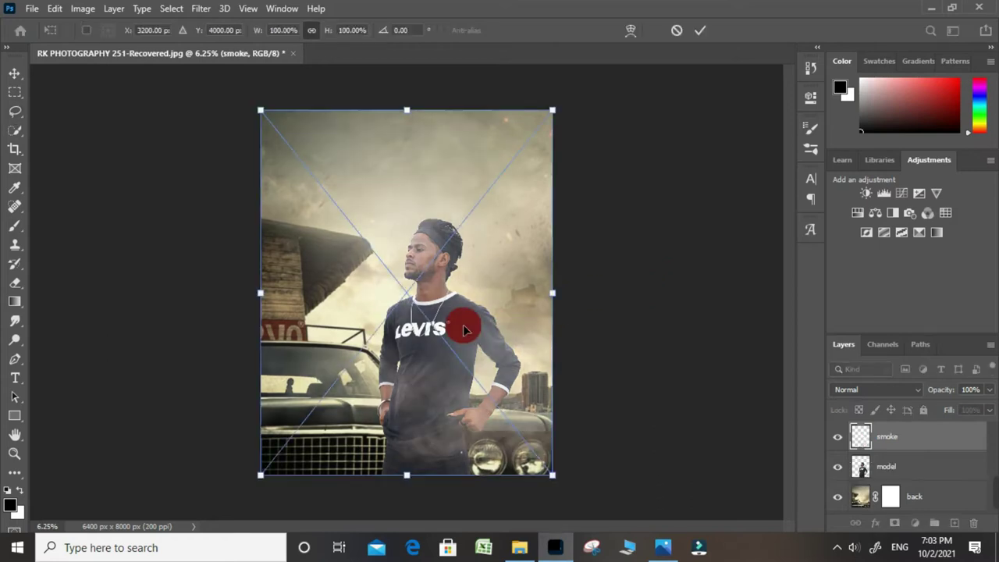
click(937, 487)
right_click(907, 442)
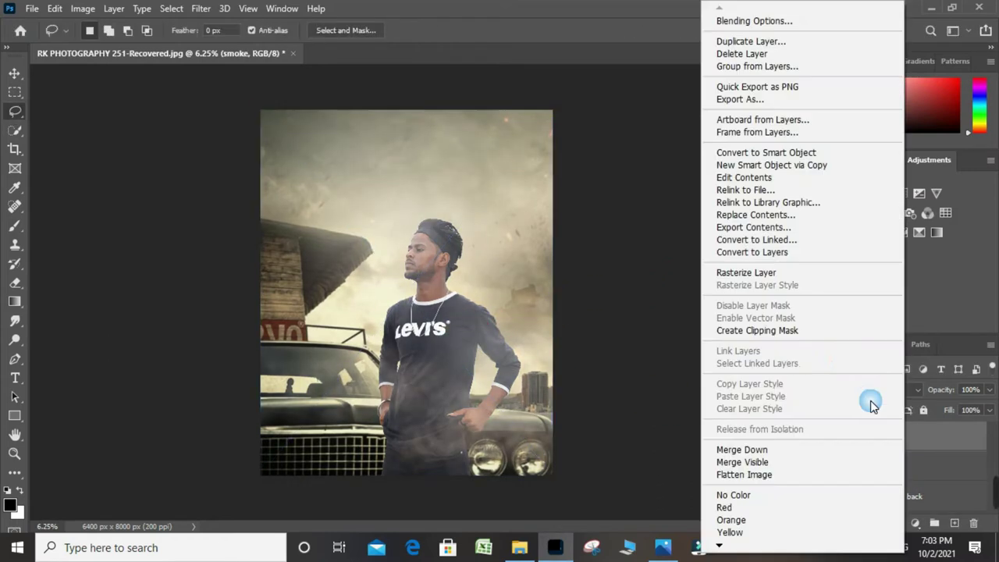
click(771, 273)
key(ctrl+bracketleft)
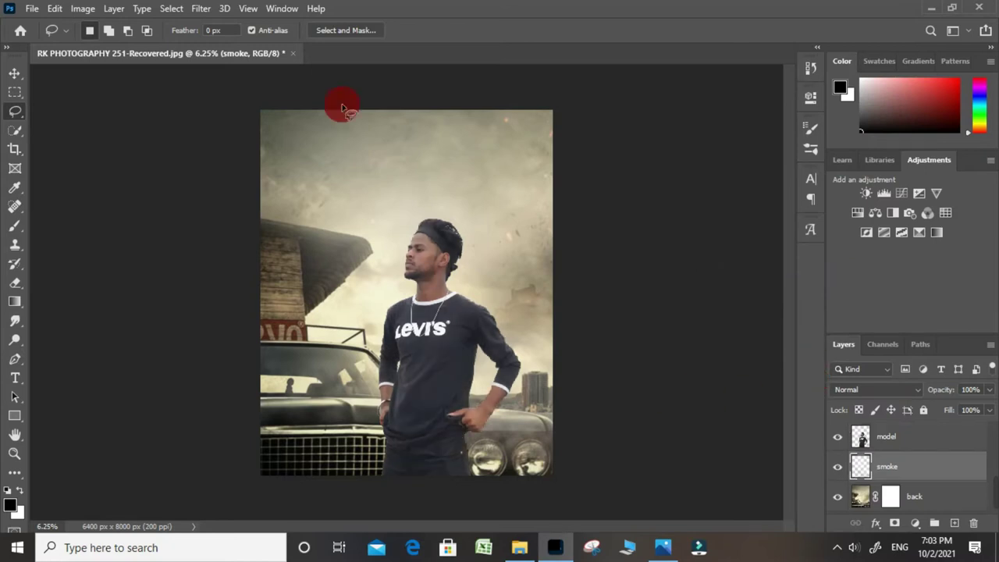
click(211, 9)
click(513, 123)
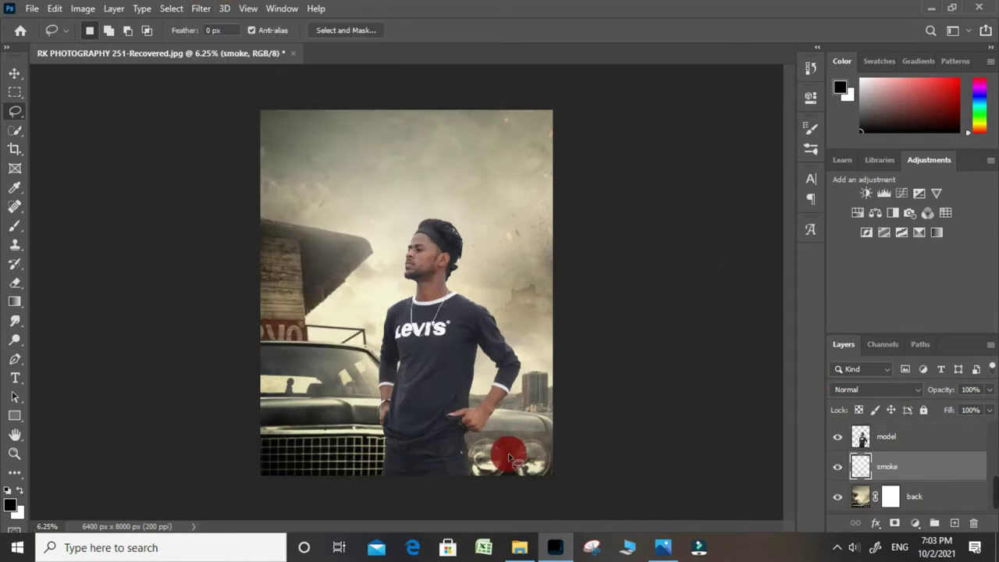
click(519, 547)
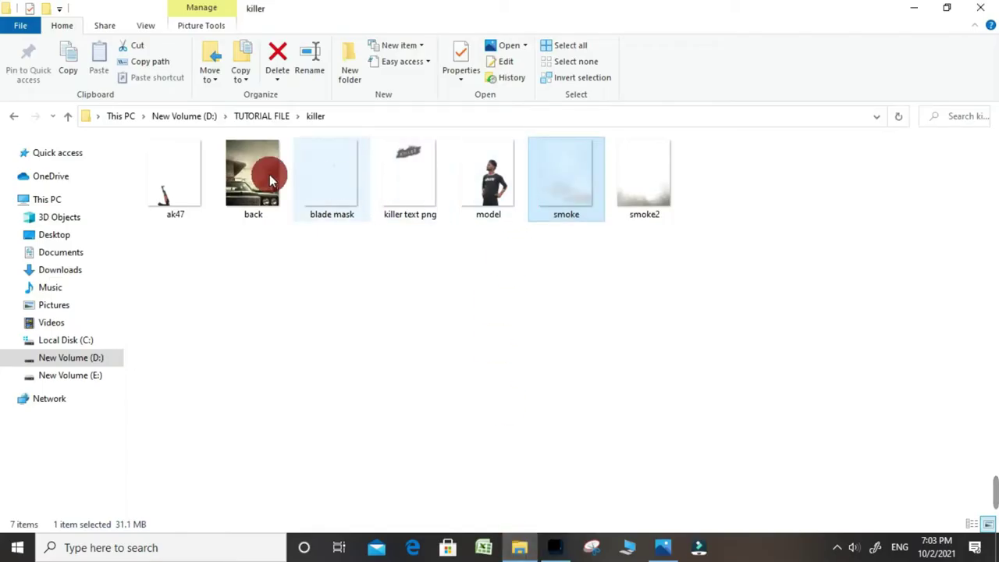
Place the ak47 image against the car's grille, nudged slightly left.
drag(187, 198, 344, 428)
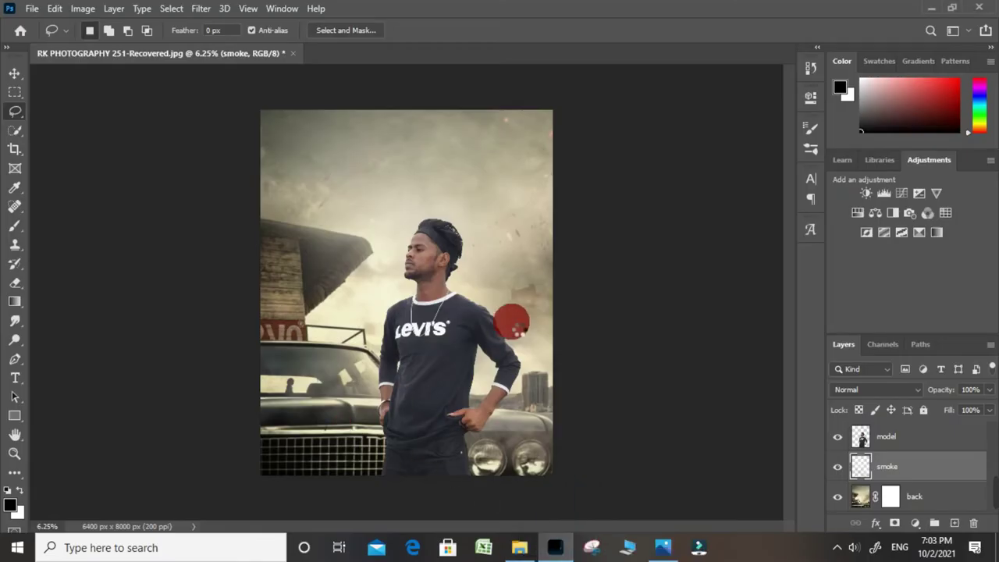
drag(432, 338, 394, 371)
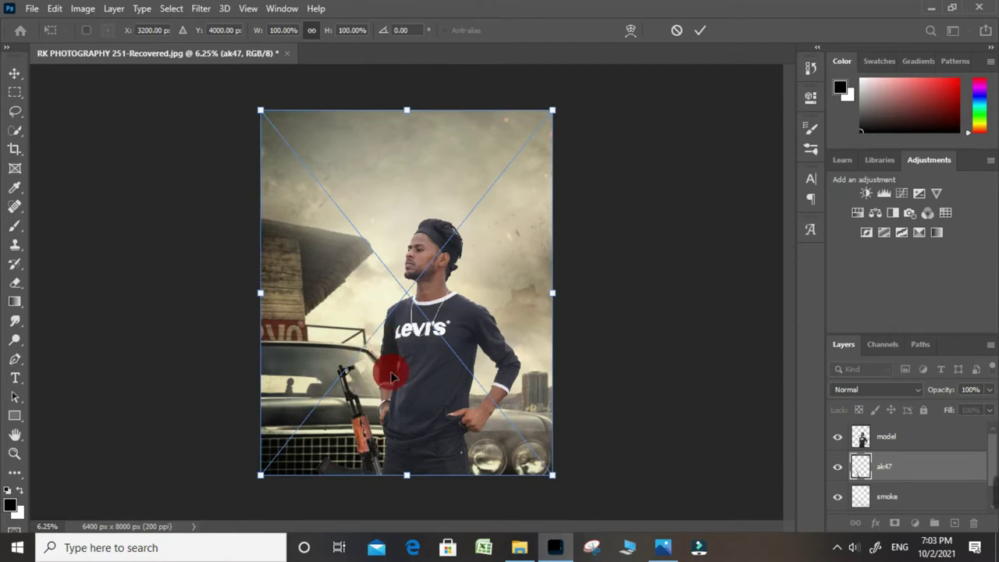
key(Left)
key(Left)
key(Left)
key(Left)
key(Left)
key(Left)
key(Left)
key(Left)
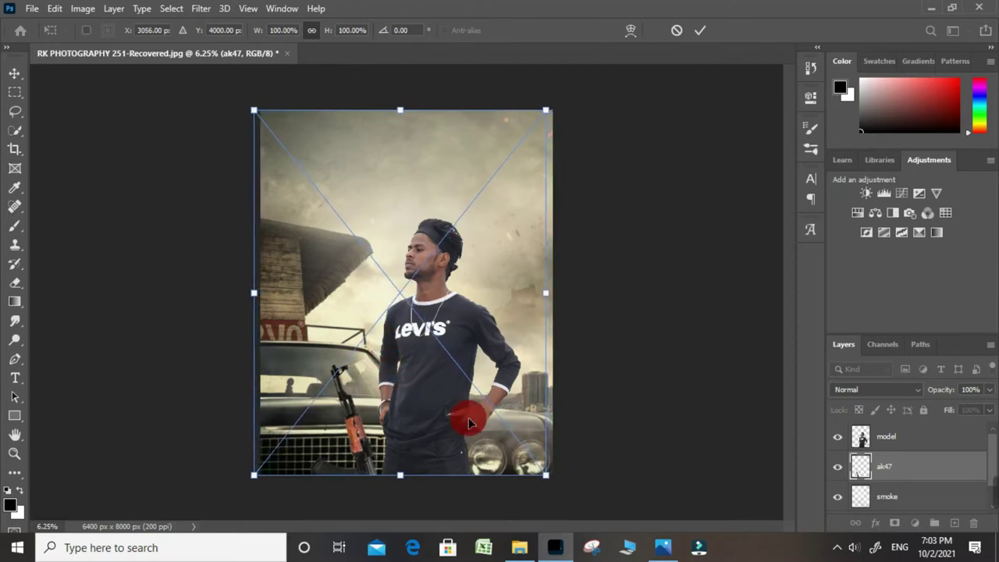
key(Return)
key(l)
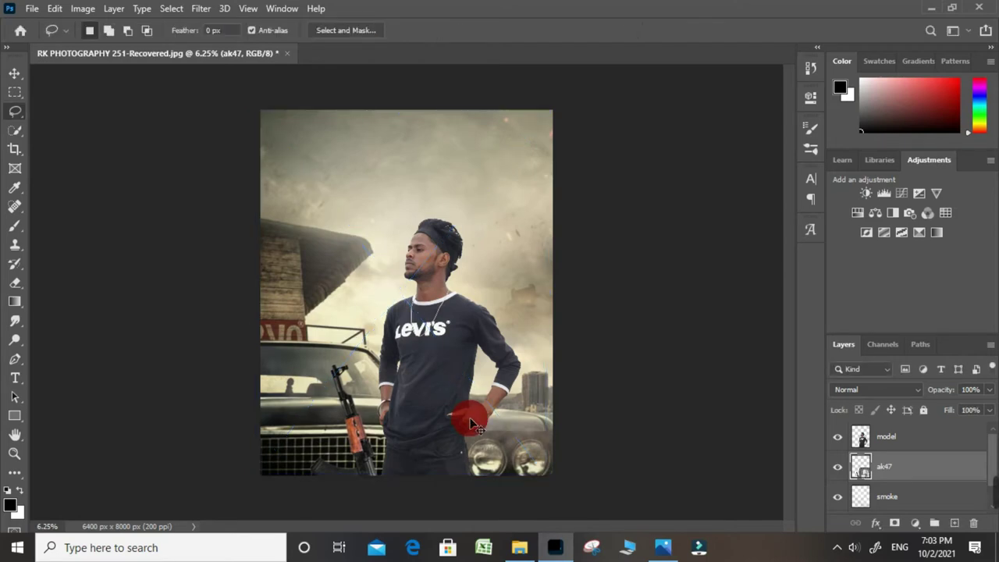
key(ctrl+minus)
key(ctrl+plus)
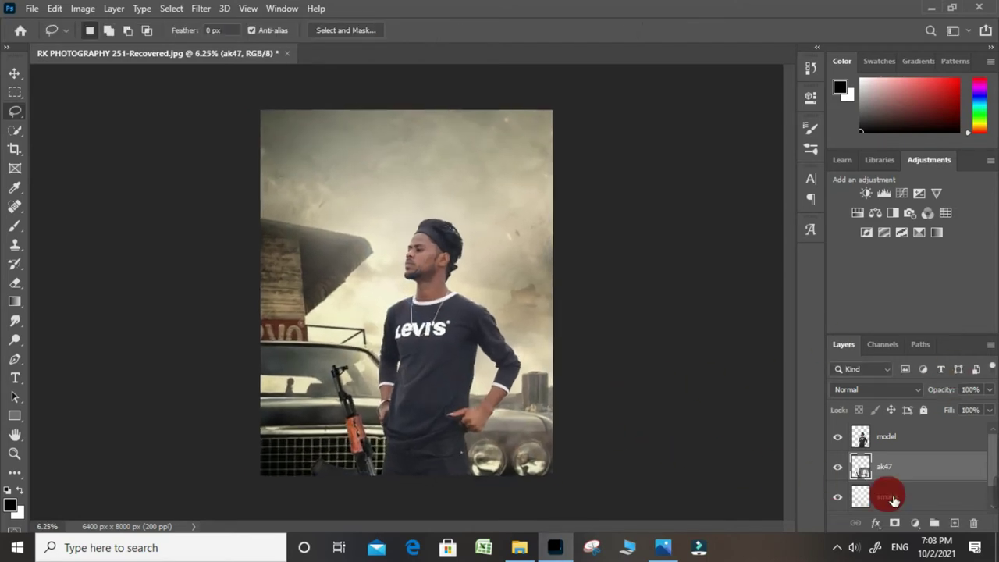
Rasterize the ak47 layer and add a layer mask to it.
right_click(912, 478)
click(771, 275)
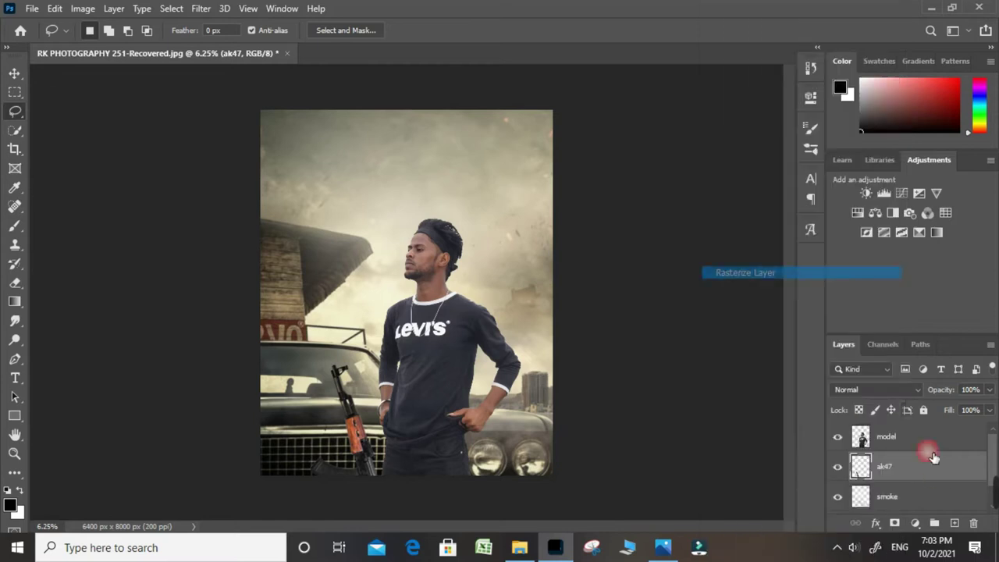
click(894, 522)
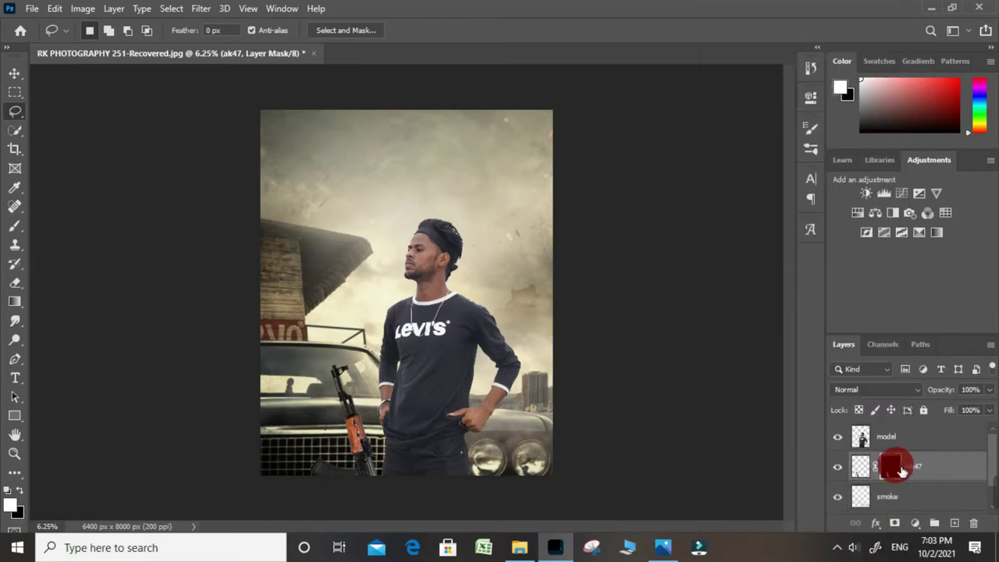
key(ctrl+plus)
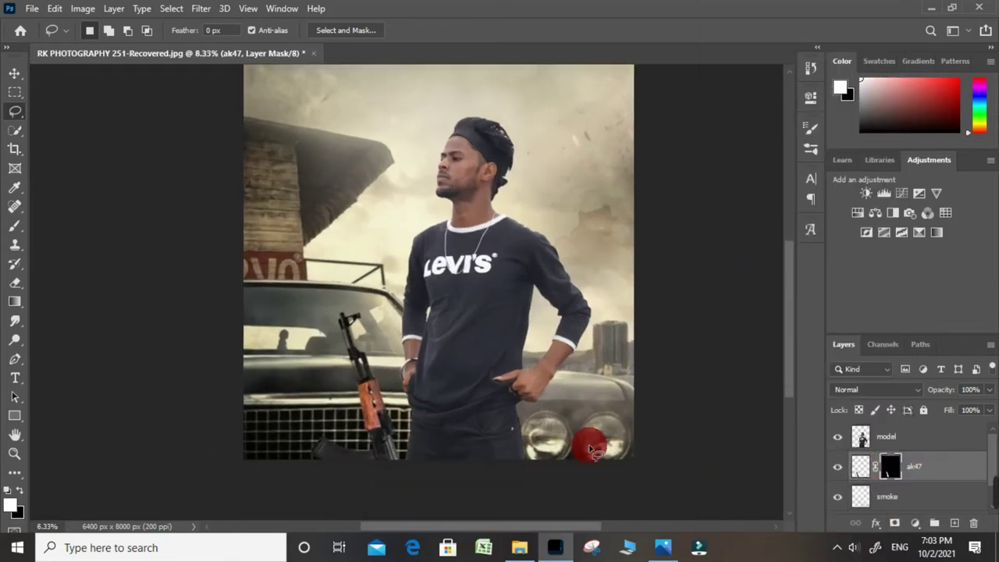
key(ctrl+minus)
key(ctrl+plus)
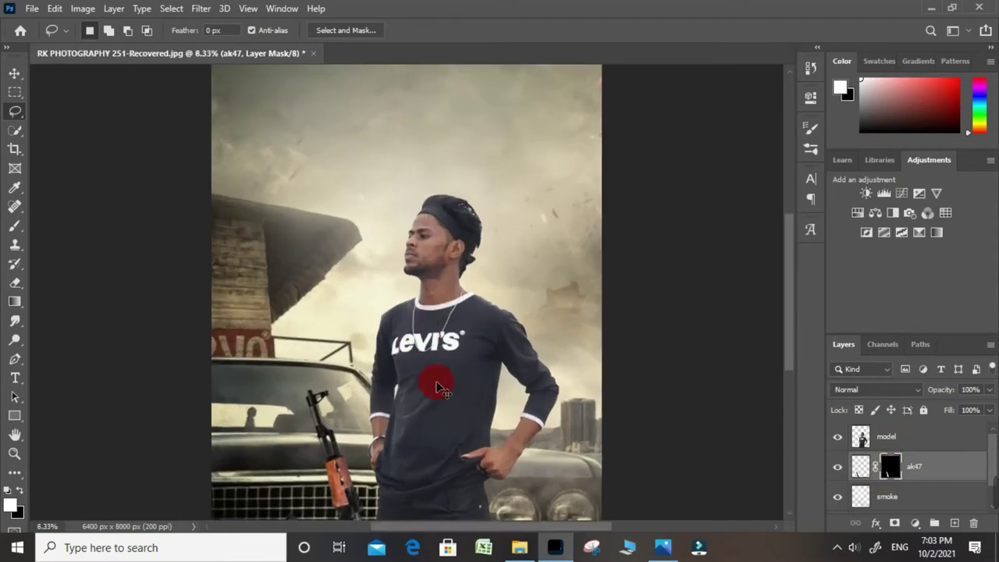
click(520, 546)
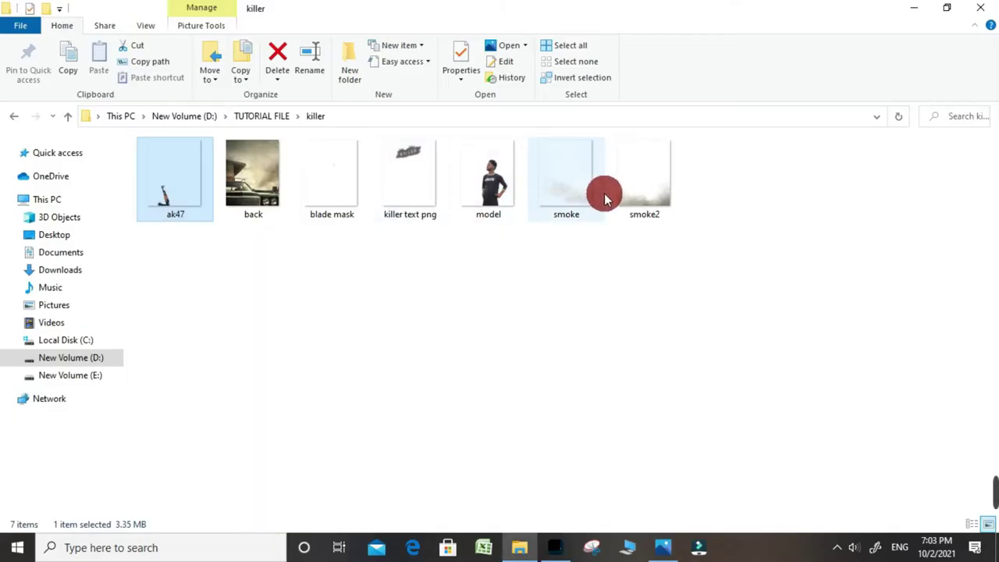
Place the smoke2 image onto the poster.
click(628, 187)
click(555, 547)
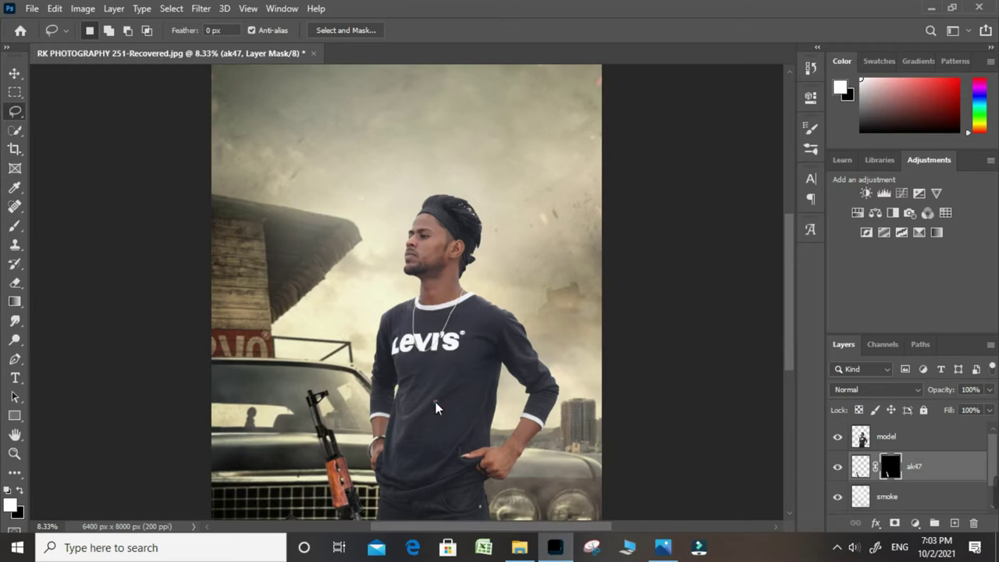
drag(577, 250, 736, 351)
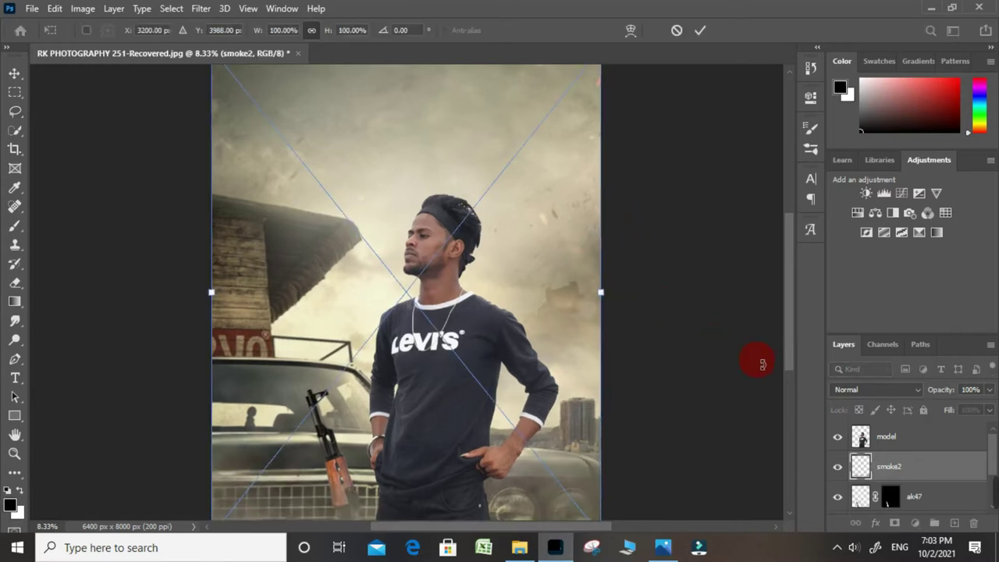
click(679, 363)
right_click(475, 336)
key(Escape)
click(440, 318)
Rasterize the smoke2 layer and move it above the model layer.
key(e)
click(443, 323)
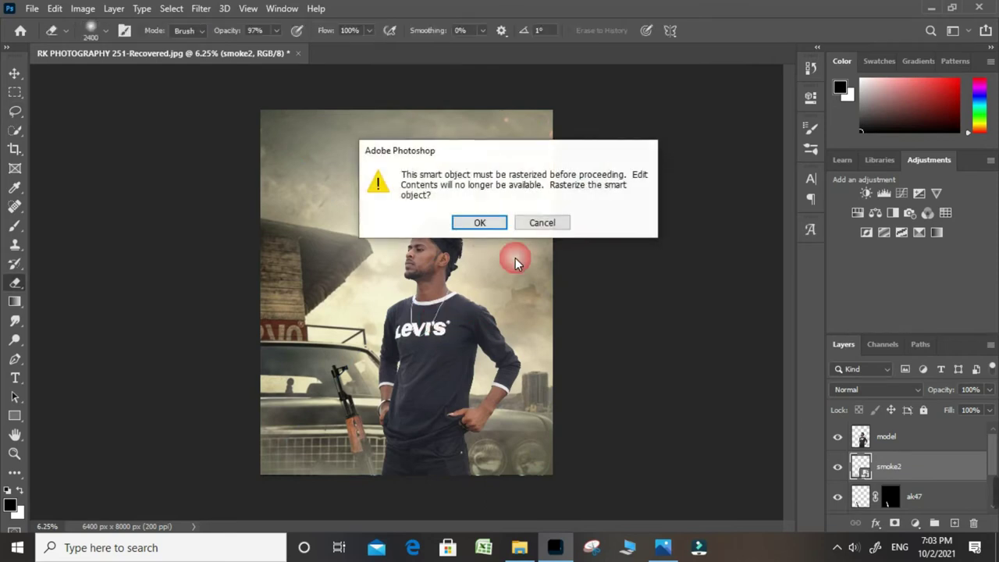
click(477, 222)
key(ctrl+bracketright)
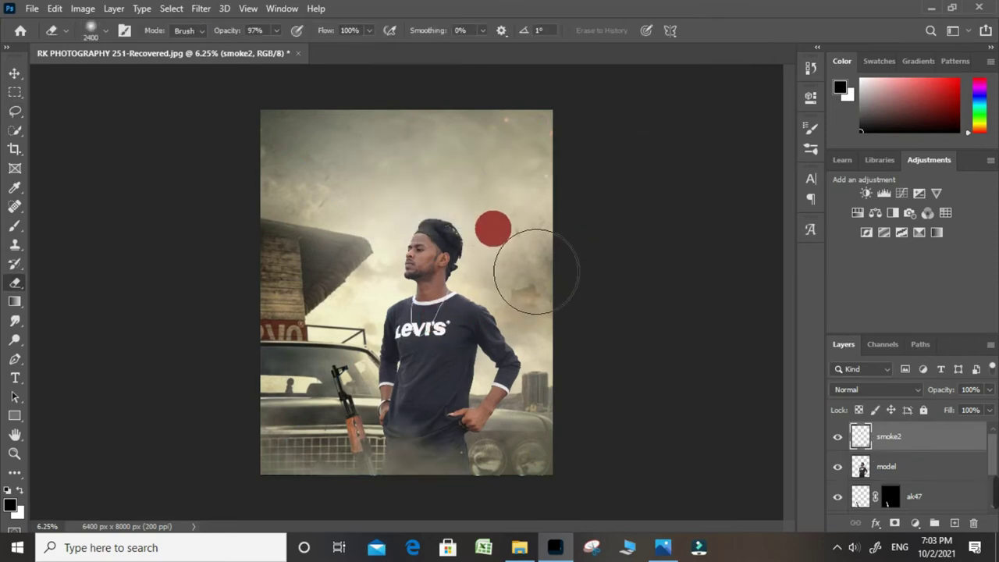
click(719, 396)
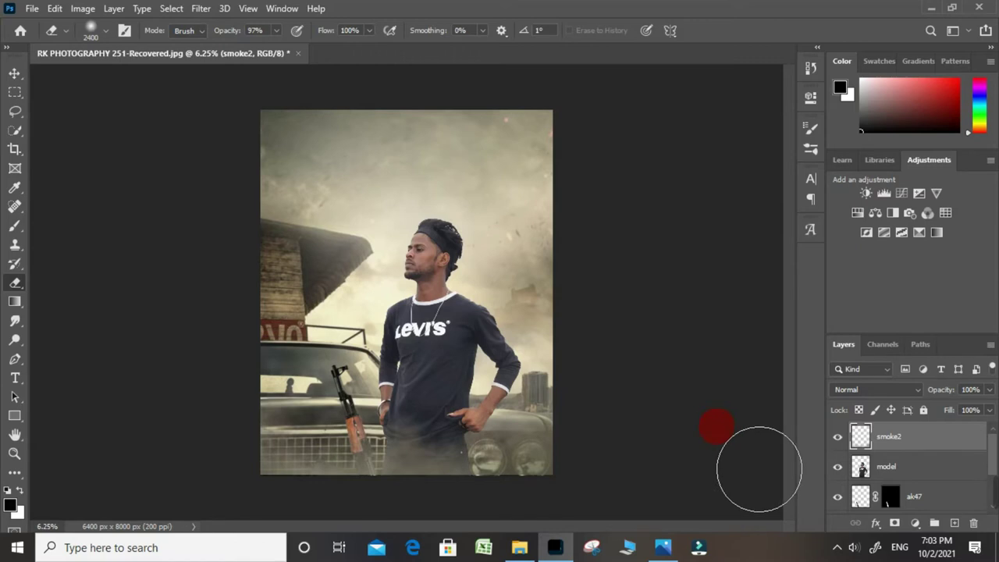
Reposition smoke2 so it hazes the lower half of the poster, then select the model layer.
key(ctrl+t)
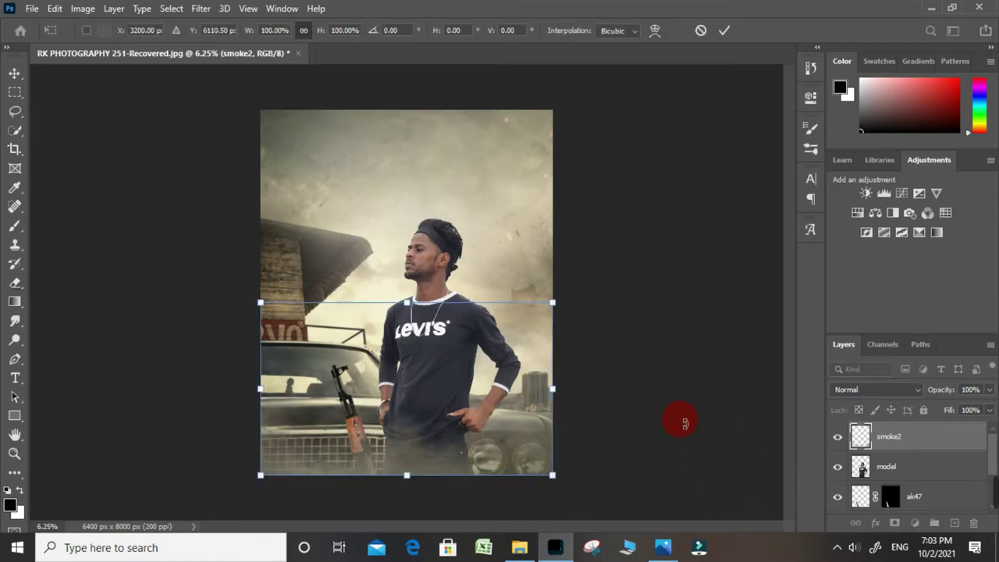
click(684, 422)
key(ctrl+plus)
key(e)
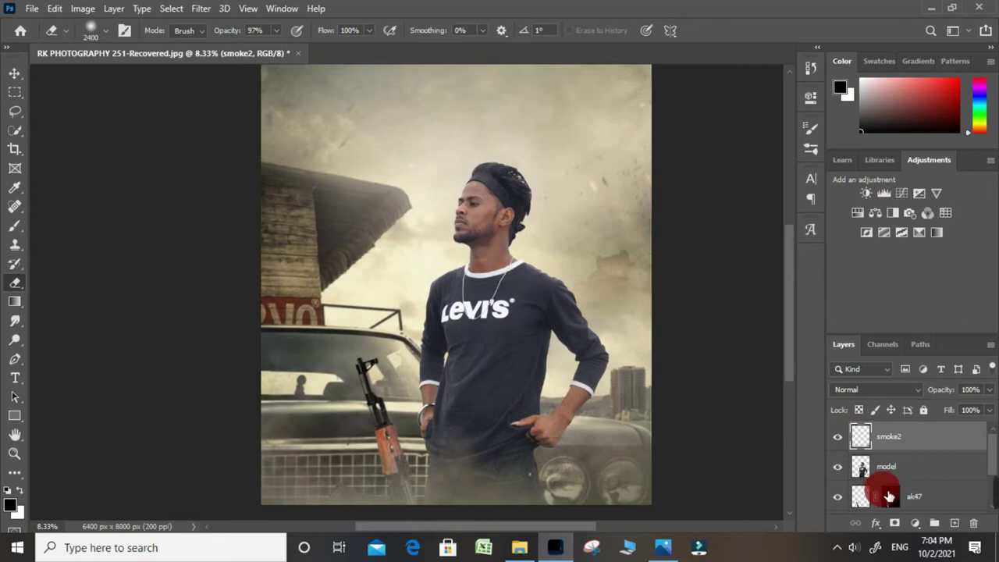
click(892, 469)
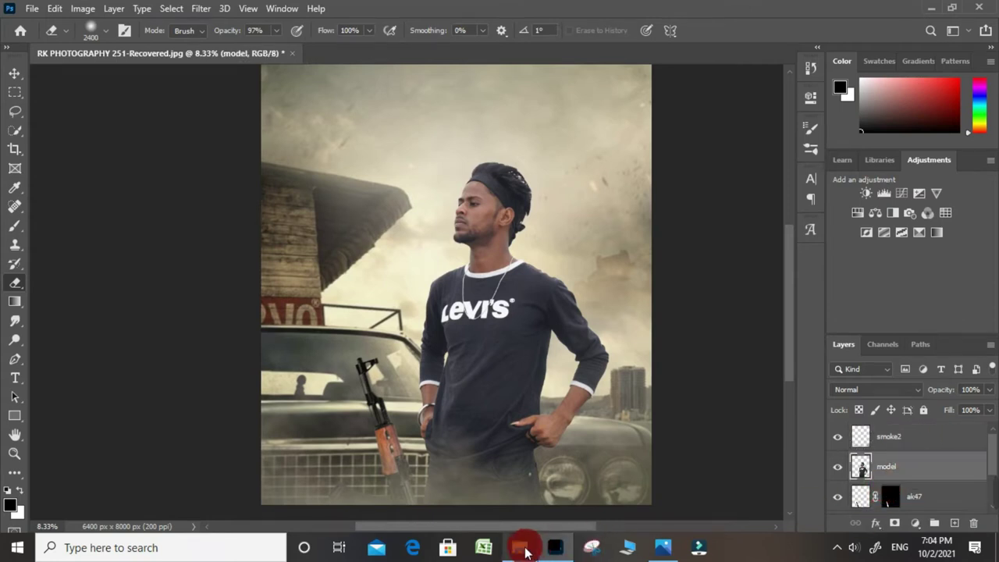
click(522, 549)
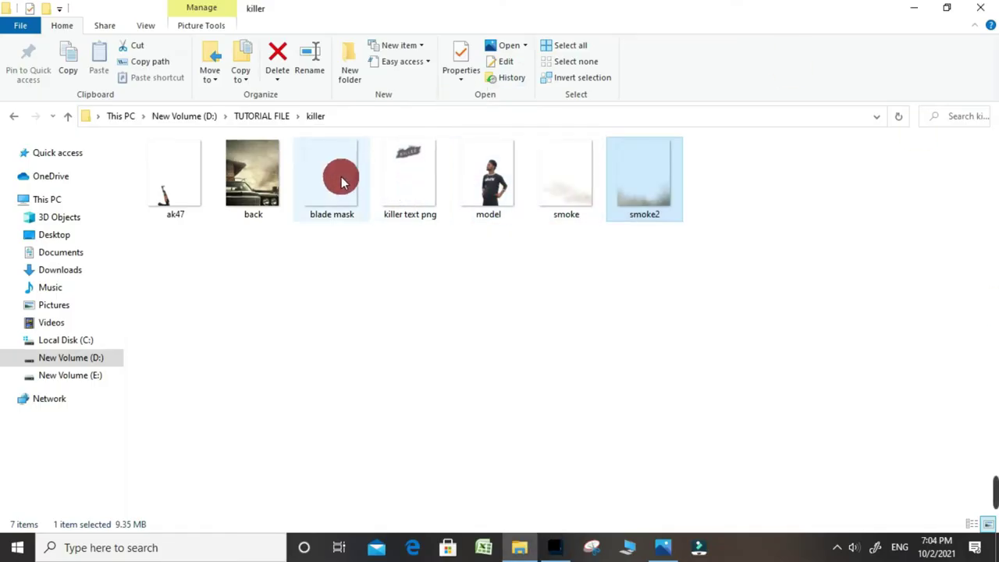
Place the blade mask image on the model's forehead, shifted up slightly.
mouse_move(323, 170)
mouse_down()
mouse_move(549, 554)
mouse_move(479, 429)
mouse_up()
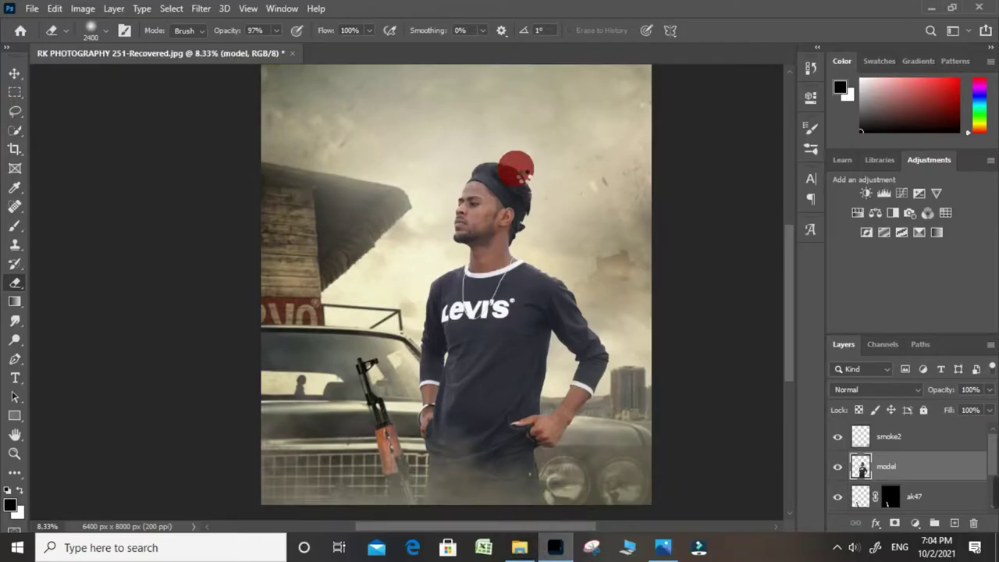
drag(519, 172, 499, 196)
drag(527, 328, 533, 295)
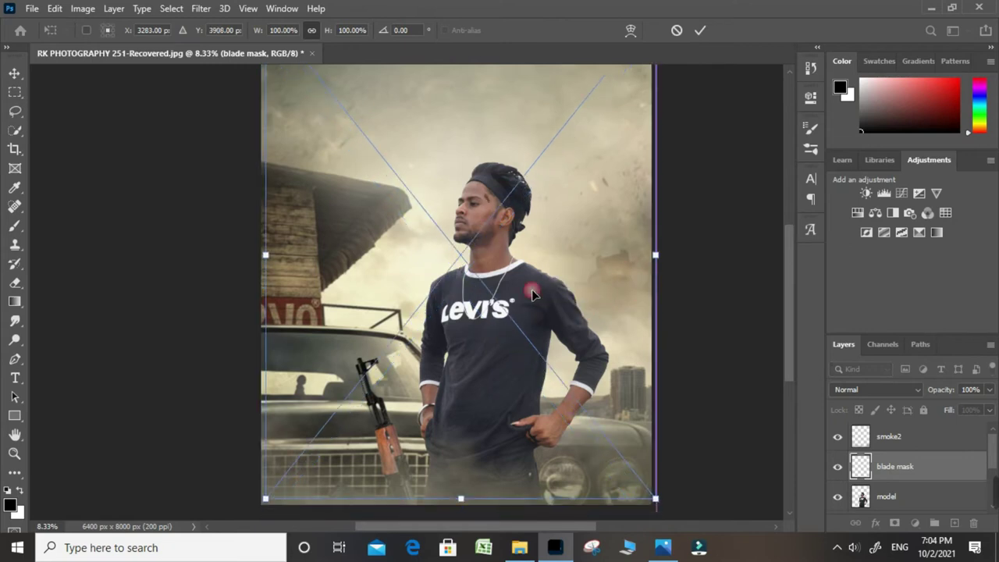
key(Return)
key(e)
scroll(514, 213, up, 2)
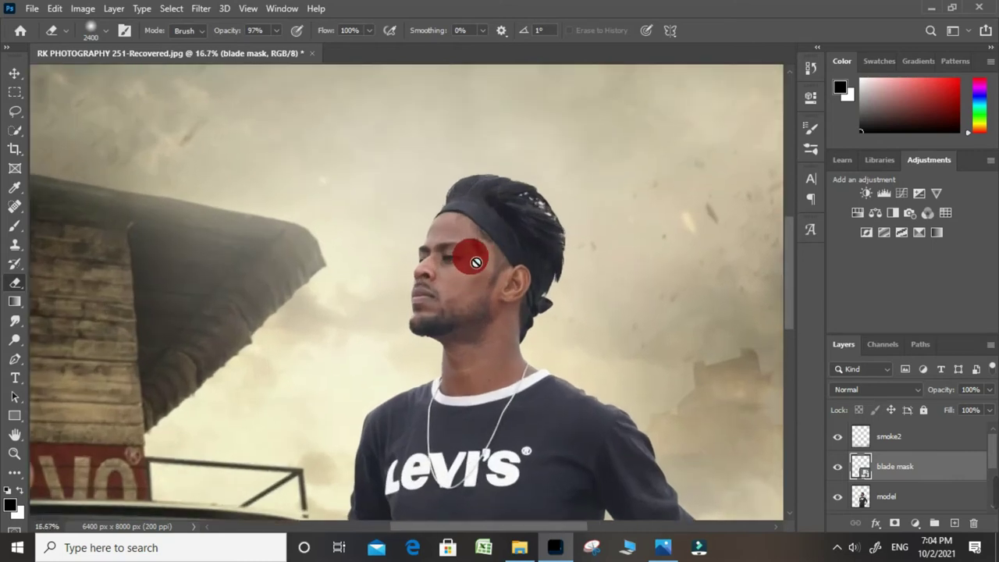
Rasterize the blade mask layer and set its blend mode to Multiply.
click(476, 262)
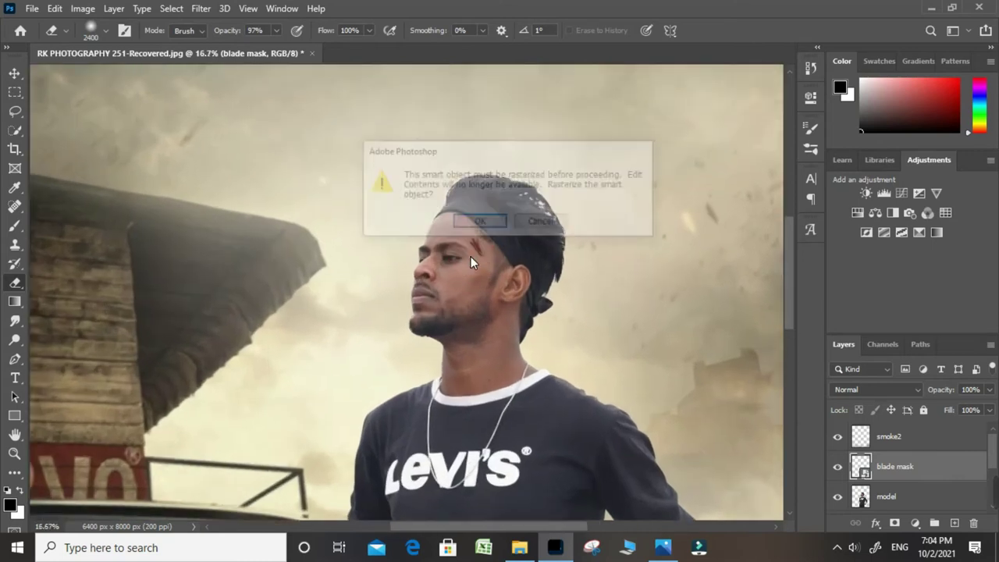
click(474, 223)
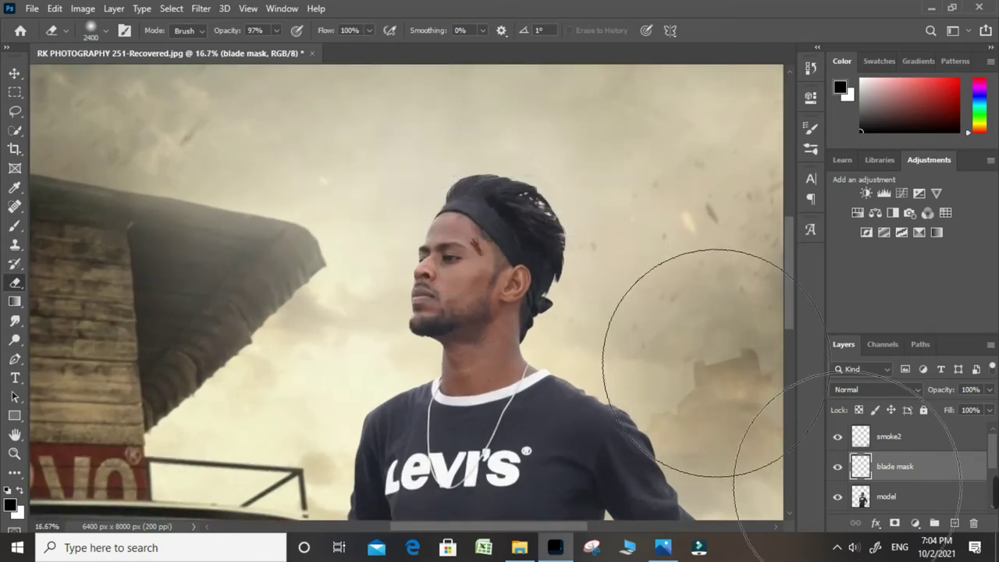
click(881, 388)
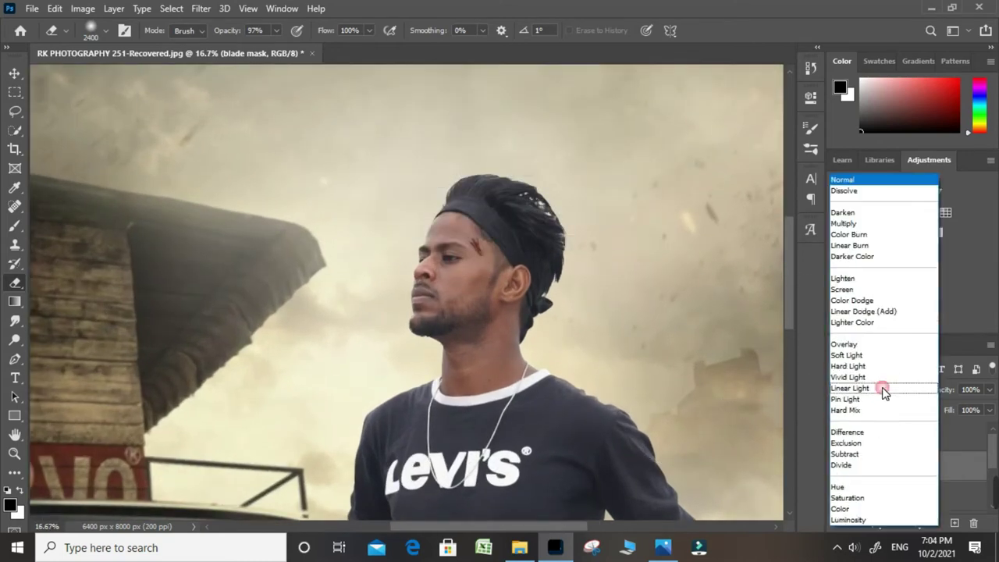
click(852, 227)
scroll(424, 289, down, 2)
scroll(679, 398, down, 1)
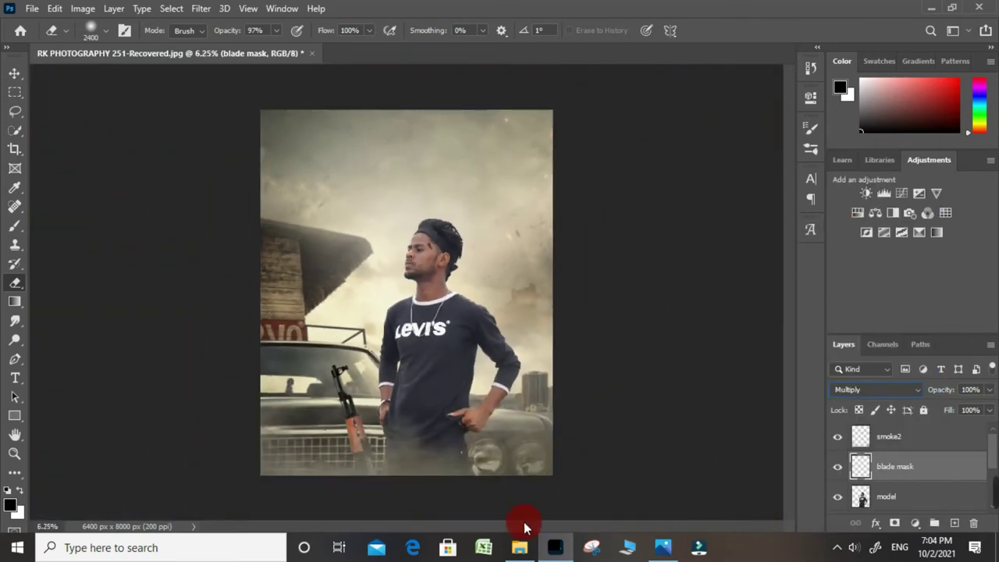
Place the KILLER text png above the model's head and rasterize it.
click(518, 477)
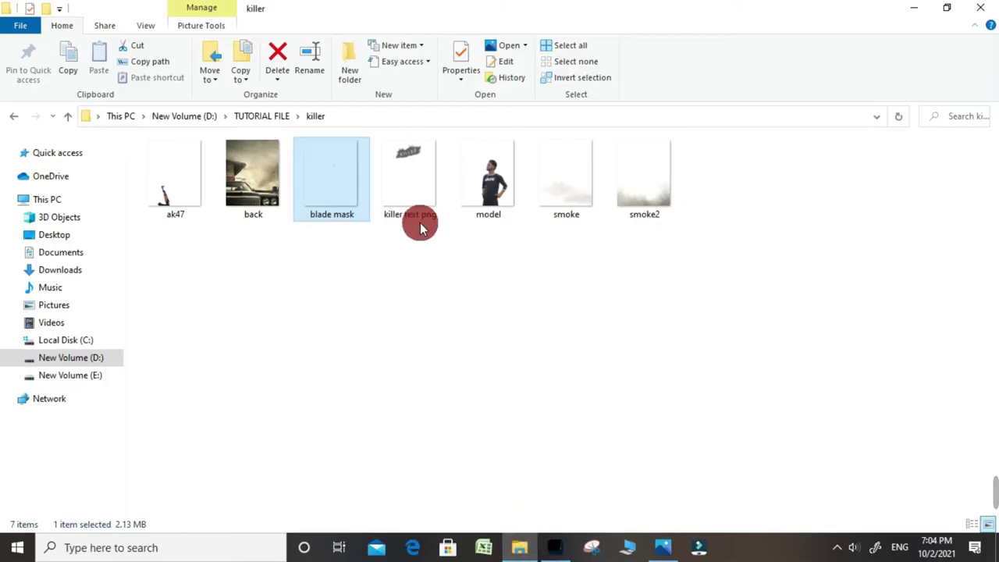
drag(420, 172, 441, 293)
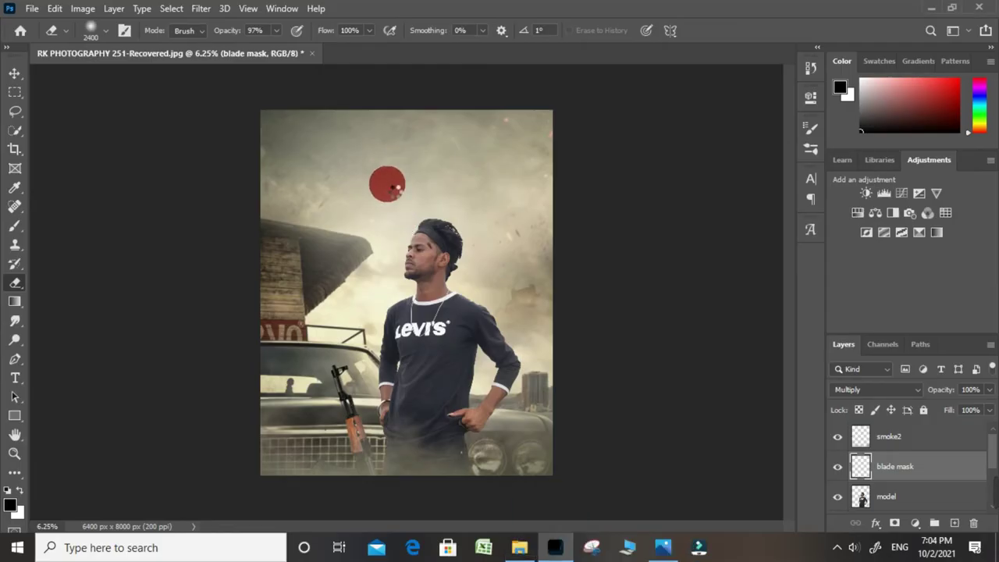
drag(394, 191, 392, 188)
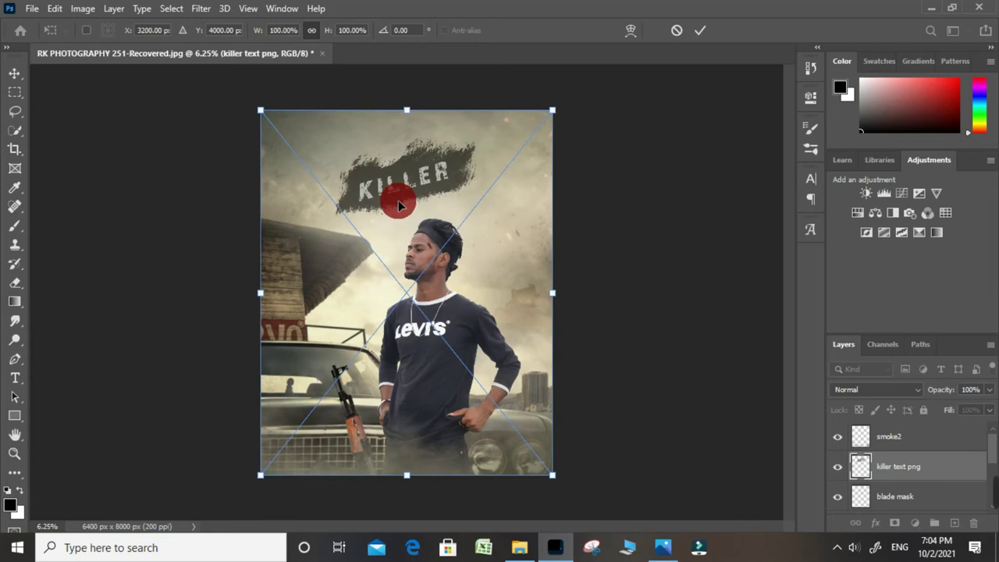
key(Return)
key(e)
click(396, 200)
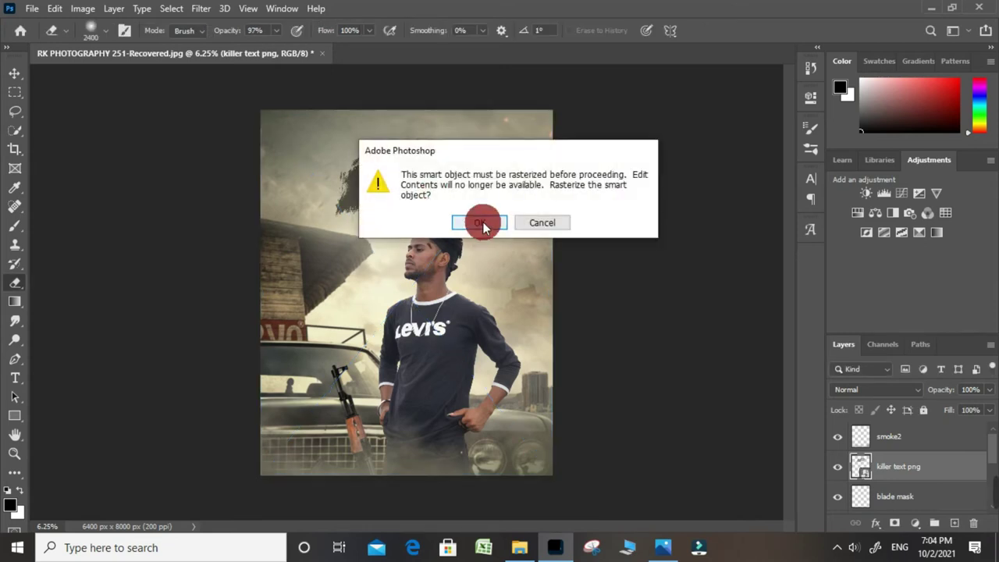
click(481, 222)
Return to the poster in Photoshop and select the model layer.
scroll(471, 226, up, 1)
scroll(451, 198, down, 1)
scroll(540, 344, up, 1)
click(520, 547)
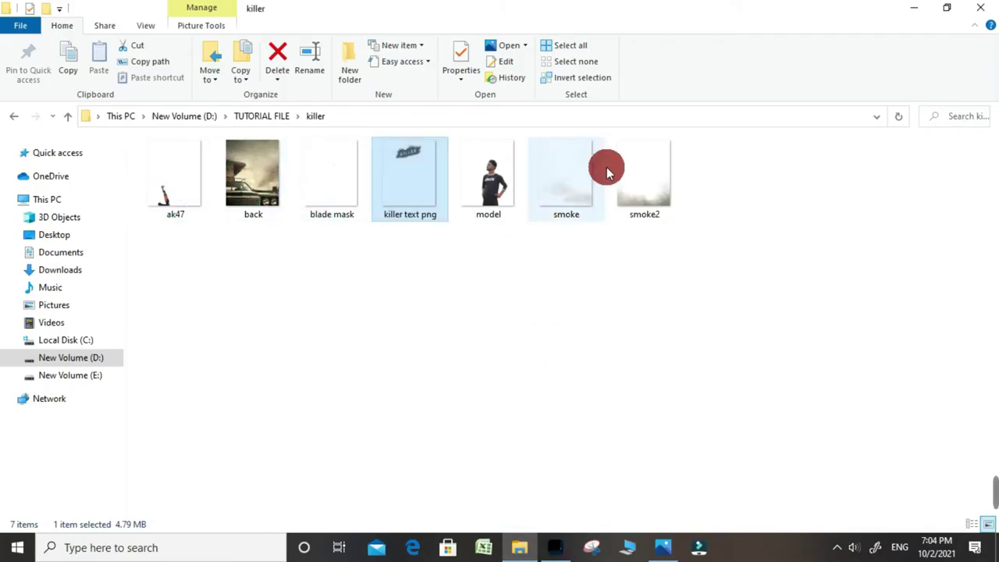
click(913, 8)
scroll(414, 288, up, 1)
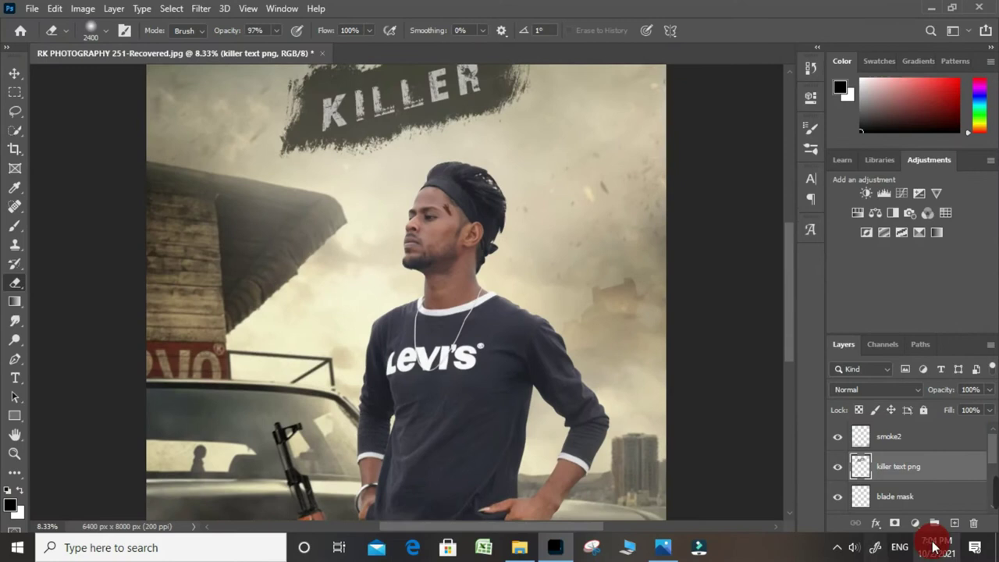
click(916, 447)
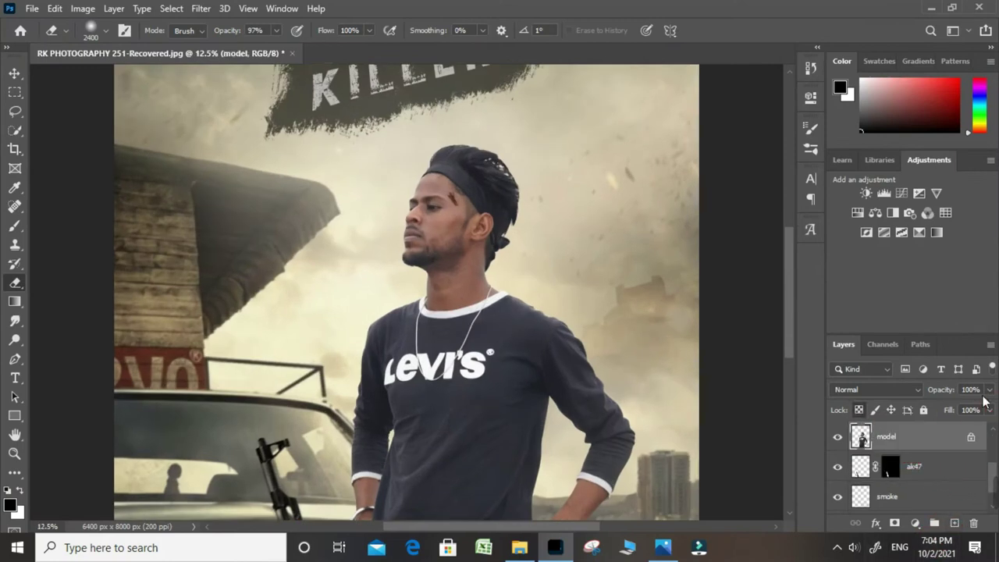
Set up a Normal-mode brush at size 150 with a cream colour sampled from the sky.
scroll(421, 235, up, 1)
scroll(421, 276, up, 1)
scroll(432, 252, up, 1)
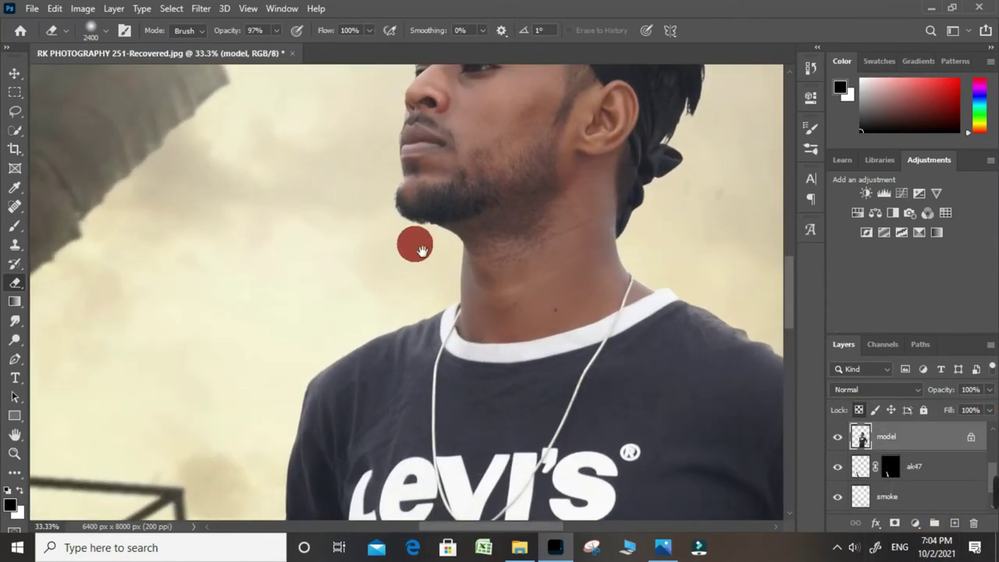
scroll(412, 289, up, 1)
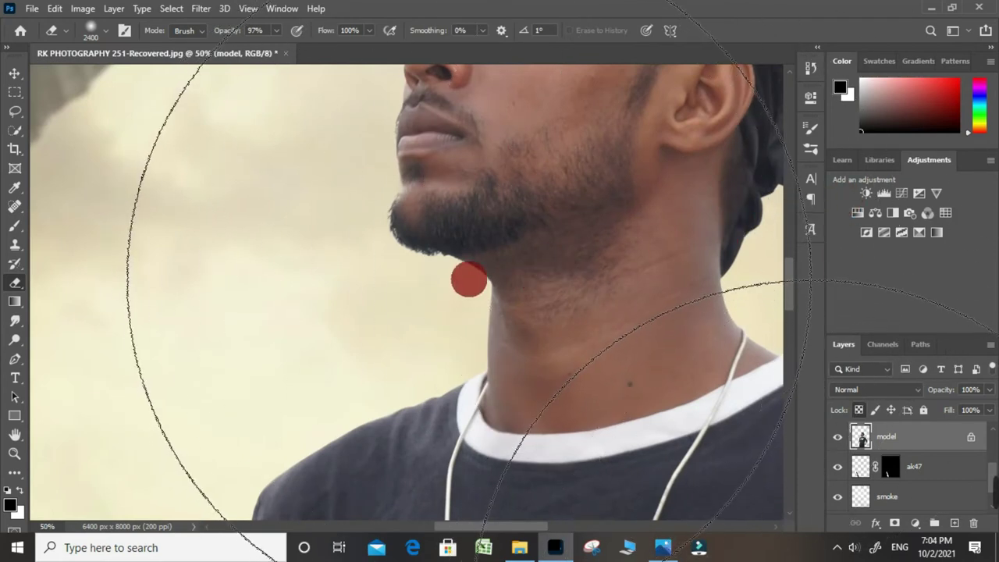
click(14, 226)
right_click(15, 228)
click(330, 310)
alt+click(341, 325)
click(446, 279)
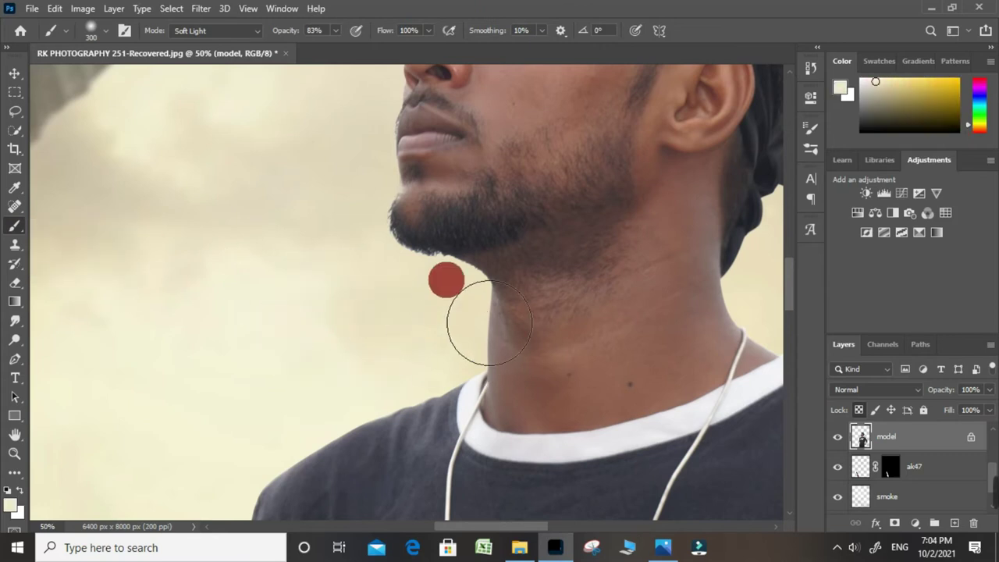
scroll(446, 279, up, 1)
click(207, 59)
click(219, 32)
click(191, 41)
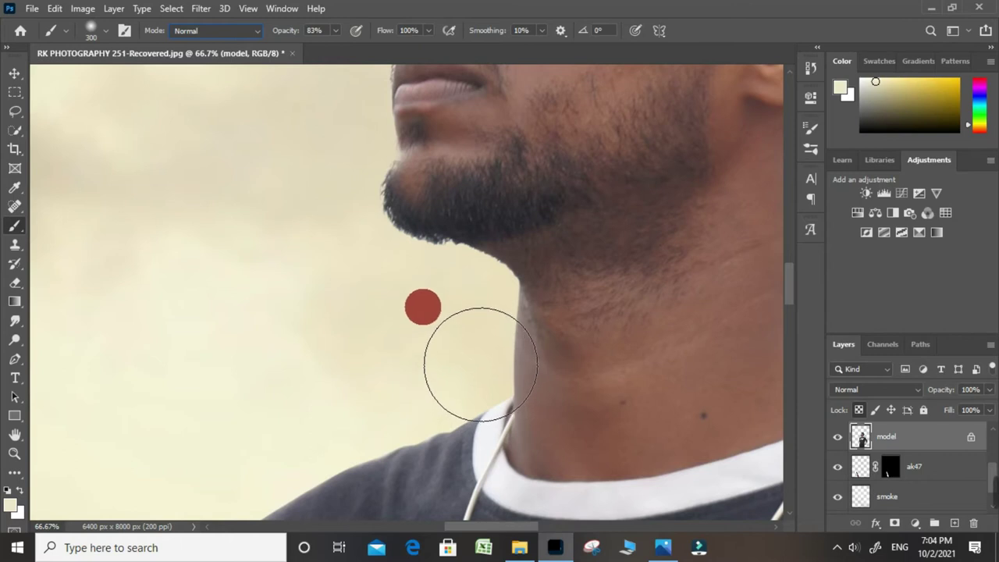
key(bracketleft)
key(bracketleft)
key(bracketleft)
key(bracketleft)
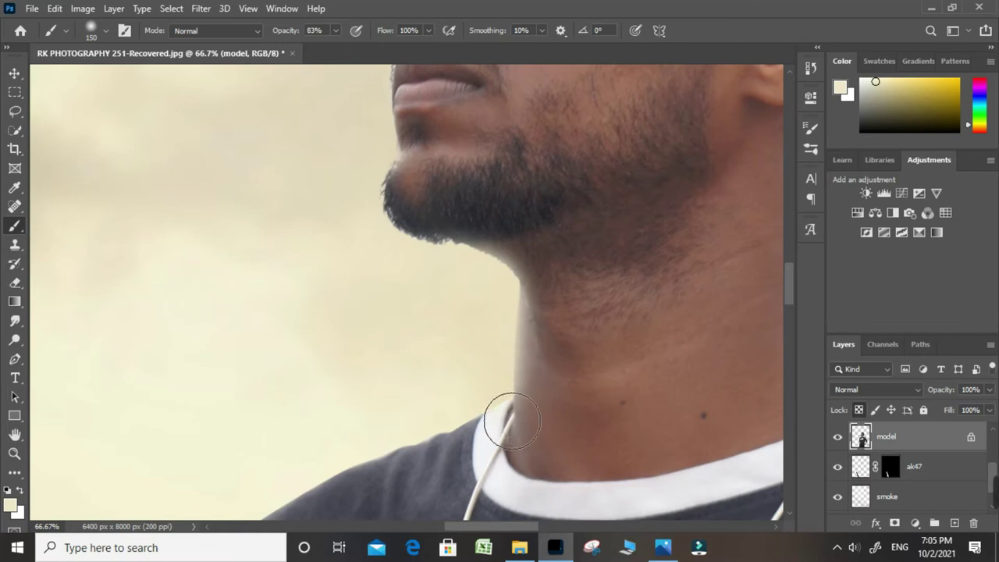
Enlarge the brush to 300 and paint cream glow along the left arm, shoulder to hand.
scroll(469, 323, down, 1)
scroll(449, 282, down, 1)
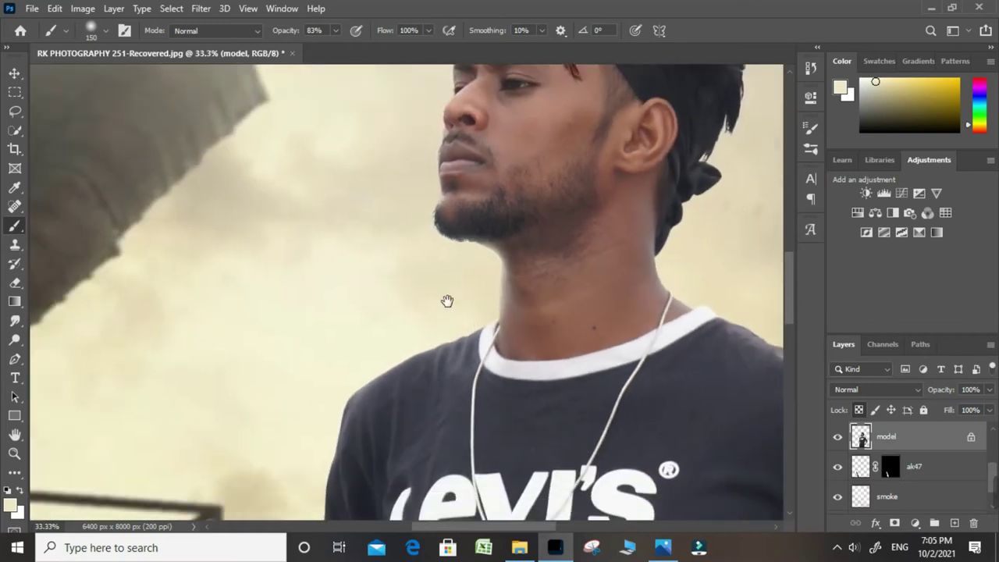
scroll(458, 290, up, 1)
mouse_move(457, 290)
mouse_down()
mouse_move(464, 320)
mouse_move(479, 291)
mouse_up()
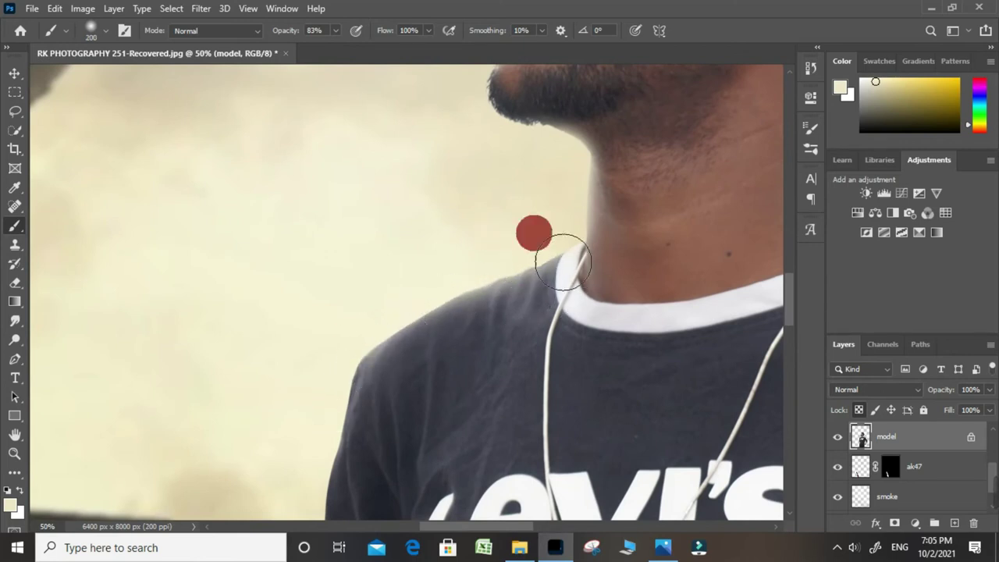
drag(330, 339, 345, 220)
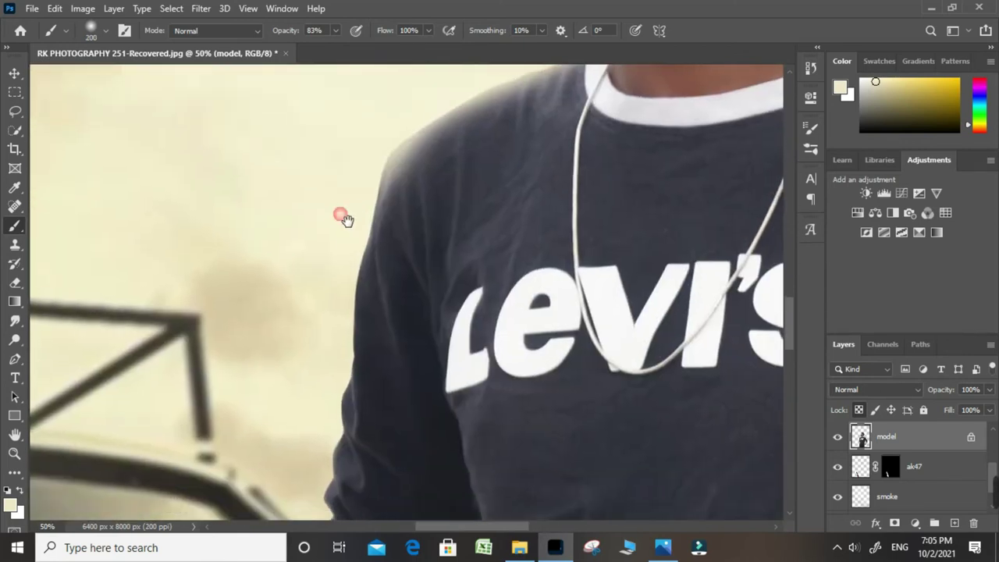
key(bracketright)
key(bracketright)
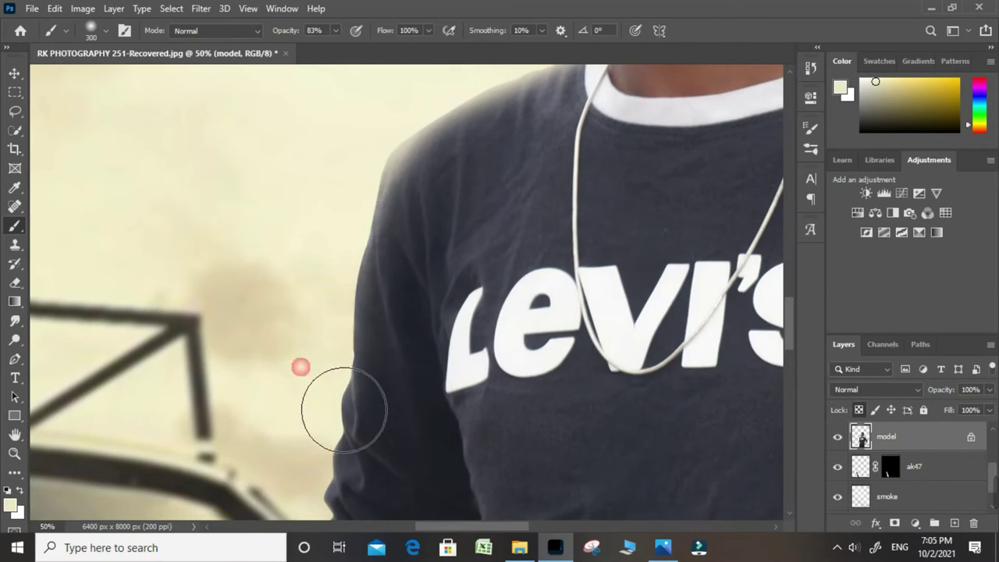
drag(296, 388, 320, 263)
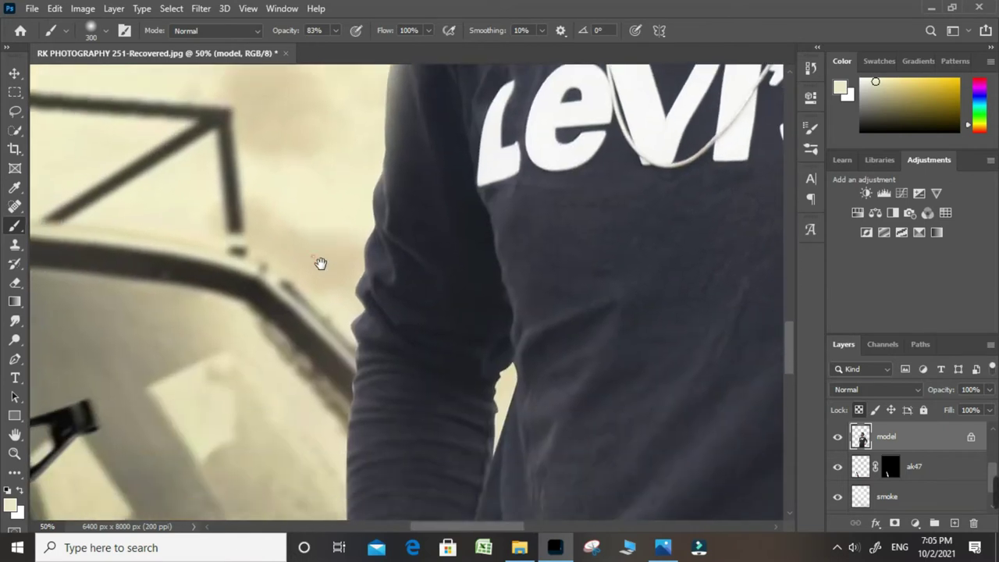
drag(303, 449, 304, 272)
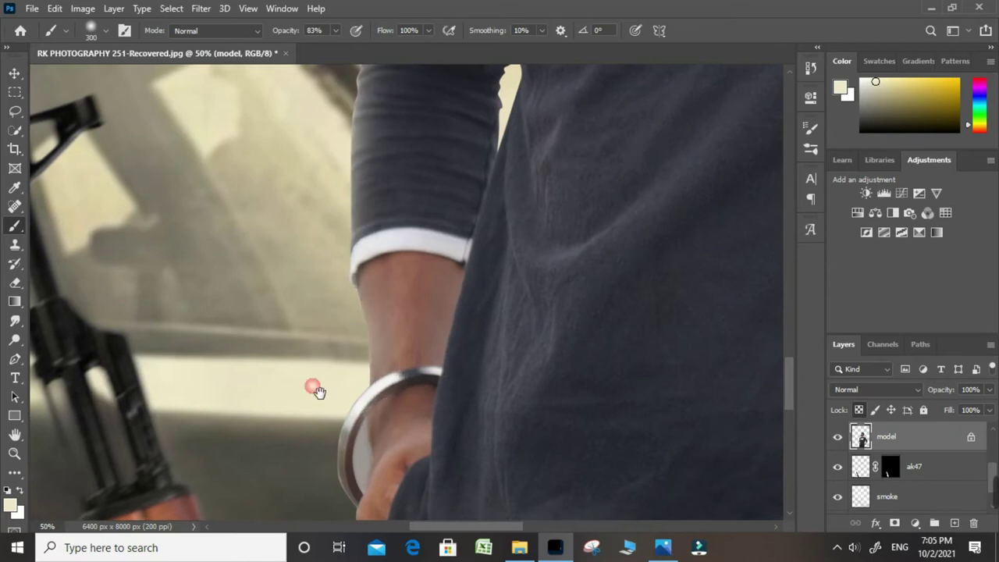
drag(318, 390, 324, 163)
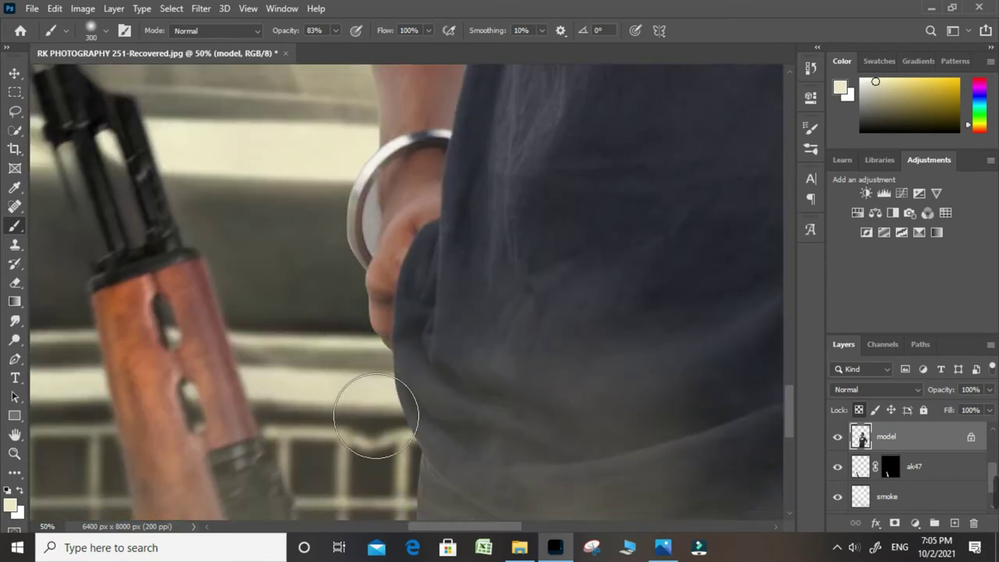
drag(325, 413, 317, 226)
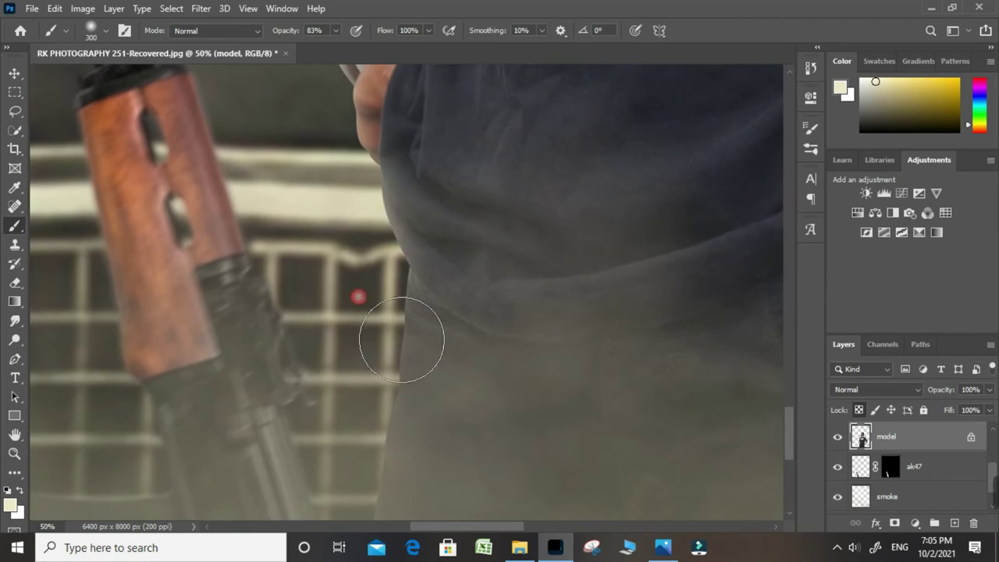
scroll(430, 253, down, 1)
scroll(469, 246, down, 1)
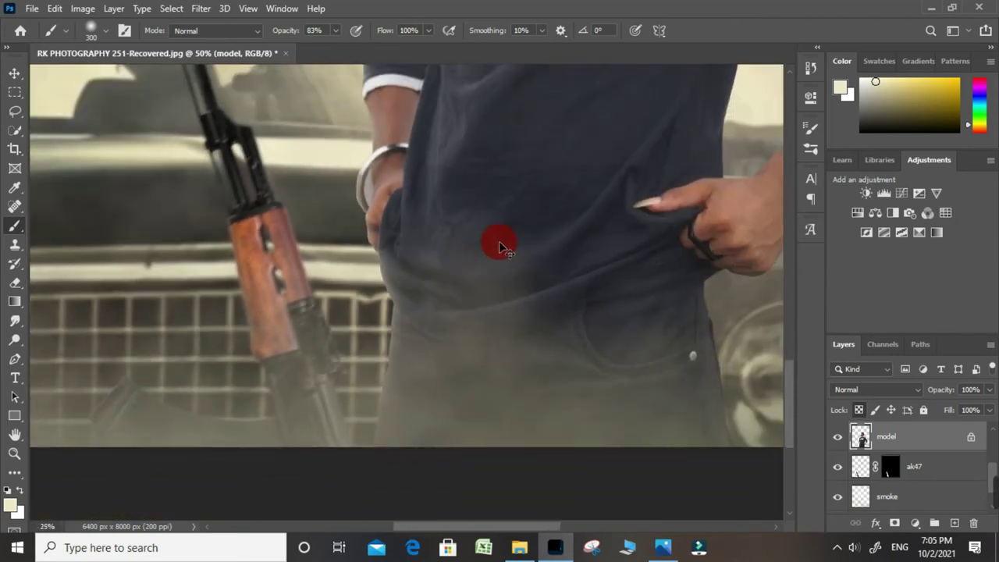
scroll(531, 234, down, 1)
scroll(507, 207, down, 2)
scroll(601, 137, up, 1)
Paint cream light along the model's neck edge.
scroll(414, 335, up, 1)
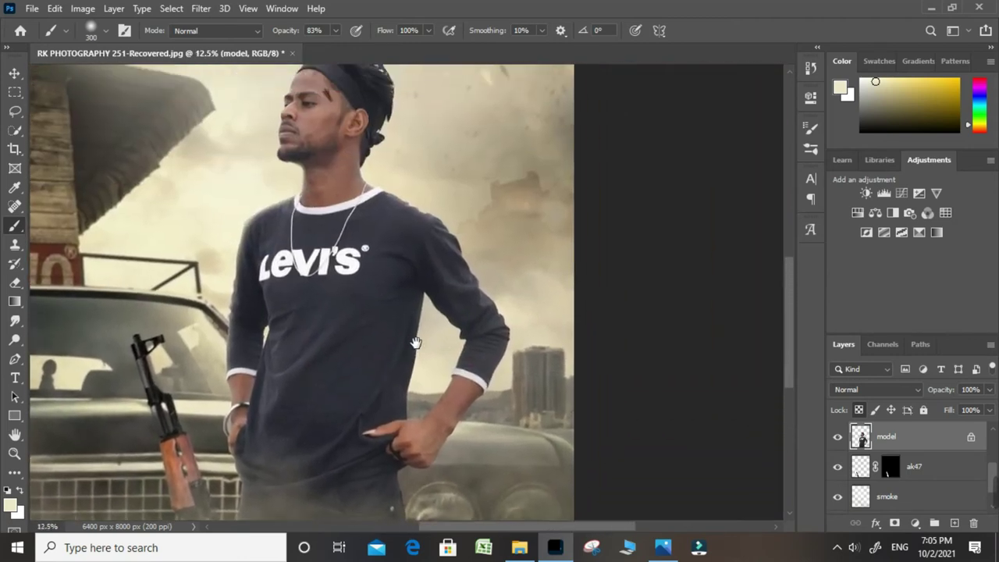
scroll(397, 211, up, 1)
scroll(397, 127, up, 2)
drag(345, 117, 395, 243)
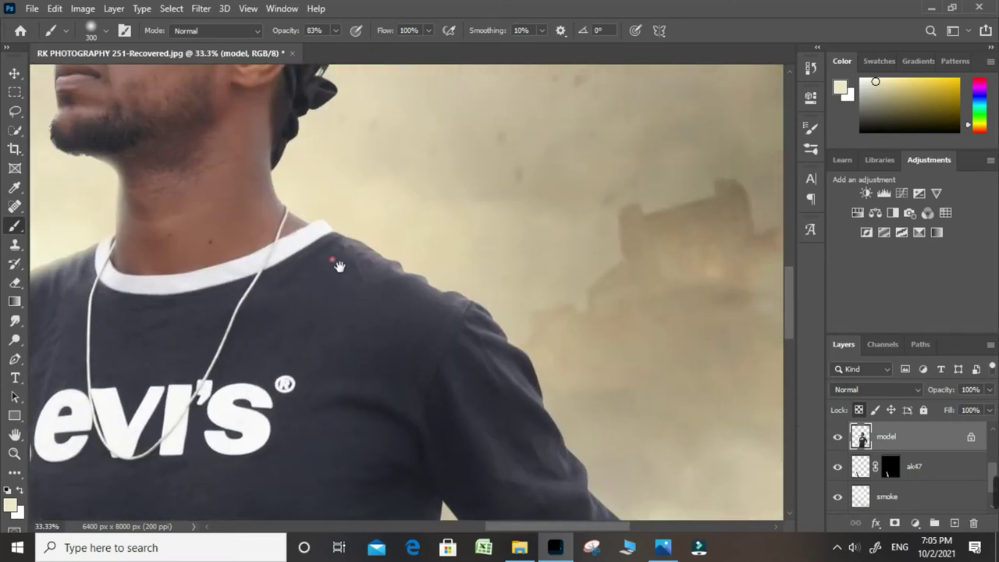
scroll(404, 305, up, 2)
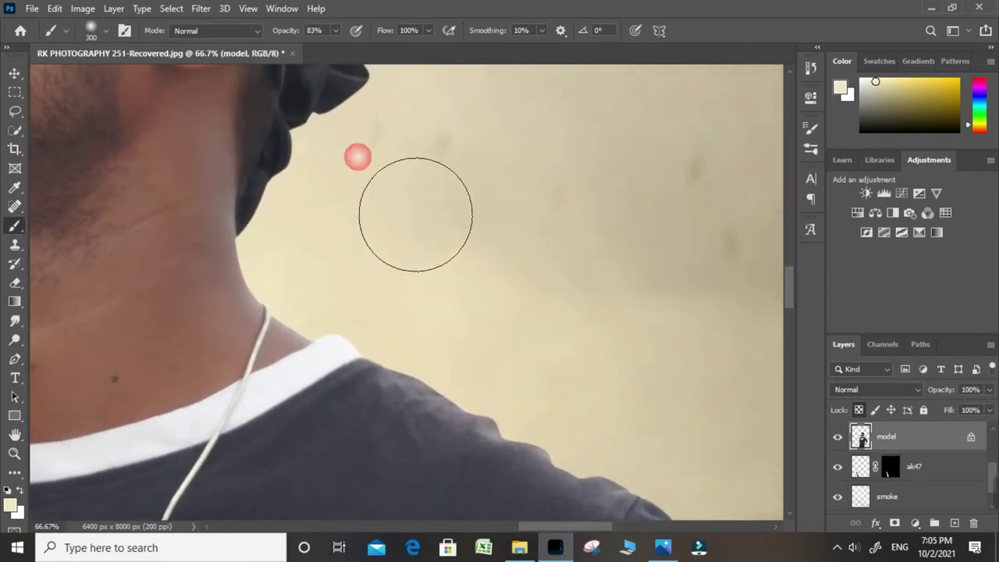
drag(290, 260, 265, 234)
click(376, 284)
Extend the cream light across the shoulder and down the right arm's edge to the elbow.
drag(433, 341, 341, 250)
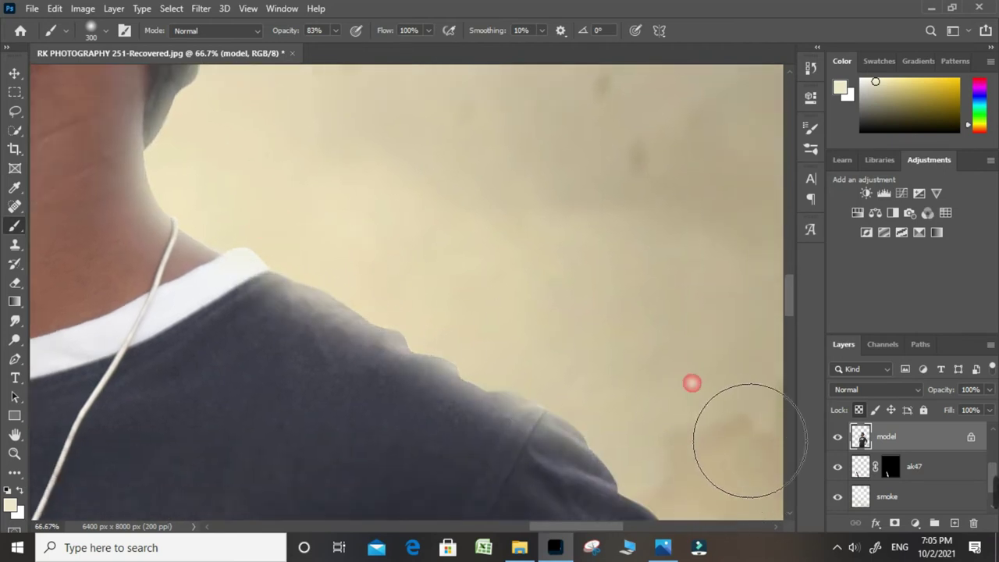
drag(737, 435, 406, 167)
click(374, 218)
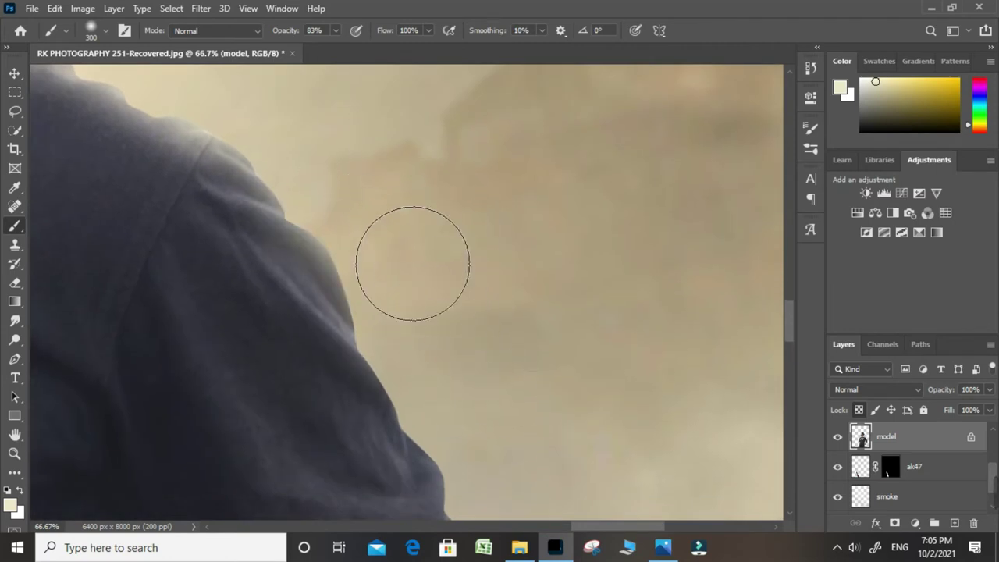
mouse_move(494, 383)
mouse_down()
mouse_move(429, 233)
mouse_move(461, 245)
mouse_move(455, 214)
mouse_move(517, 369)
mouse_up()
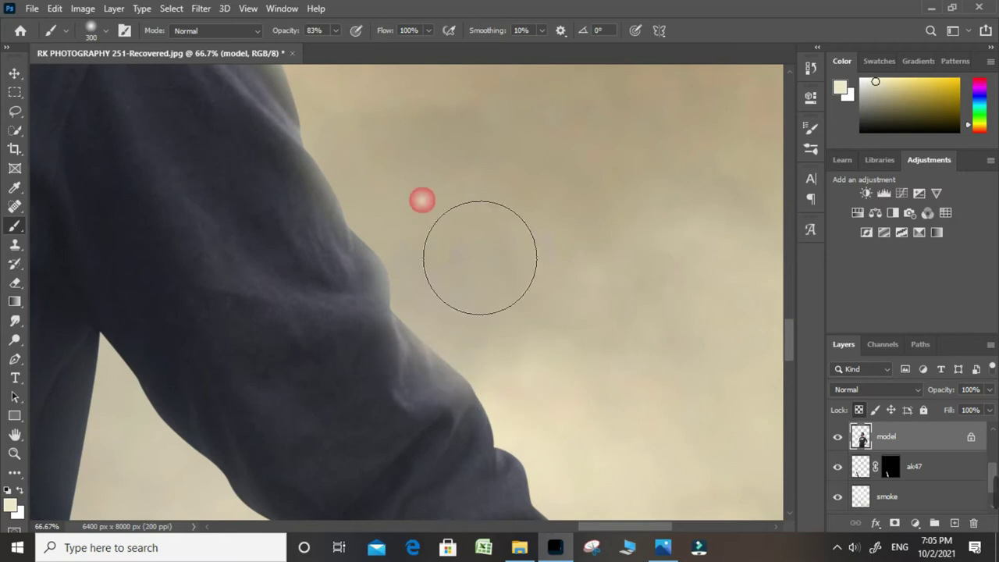
drag(502, 261, 442, 183)
drag(604, 442, 557, 276)
mouse_move(469, 94)
mouse_down()
mouse_move(529, 151)
mouse_move(586, 242)
mouse_move(533, 453)
mouse_up()
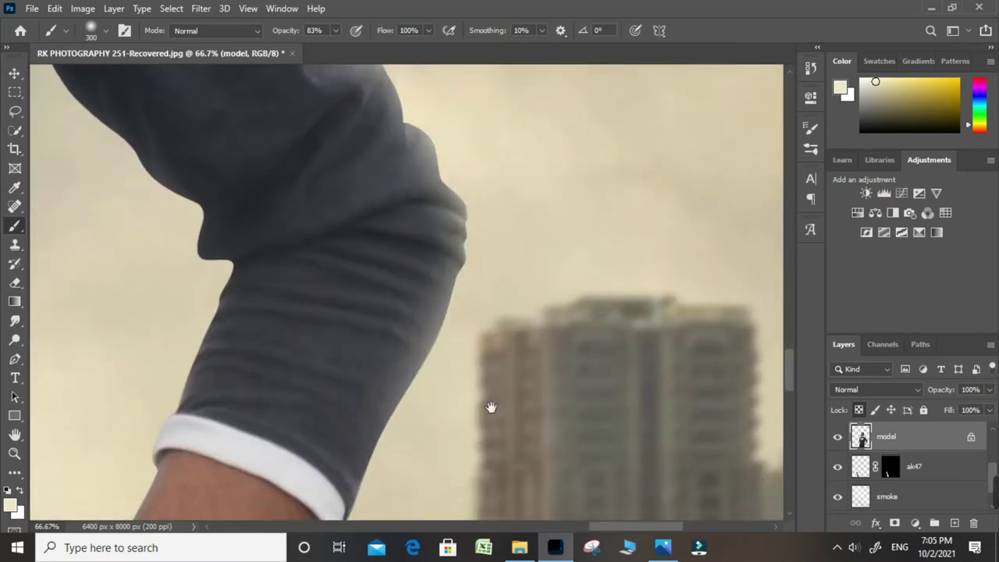
scroll(487, 339, down, 5)
Brighten the hand, sleeve and hip shirt edges with cream light.
mouse_move(479, 341)
mouse_down()
mouse_move(543, 190)
mouse_move(540, 167)
mouse_up()
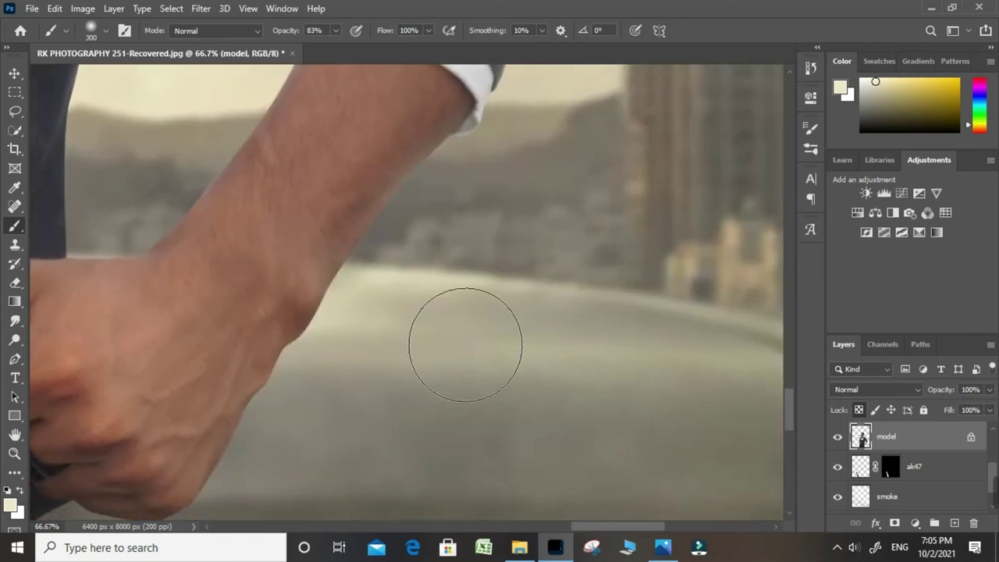
drag(382, 416, 445, 246)
mouse_move(455, 330)
mouse_down()
mouse_move(302, 446)
mouse_move(239, 464)
mouse_move(418, 462)
mouse_up()
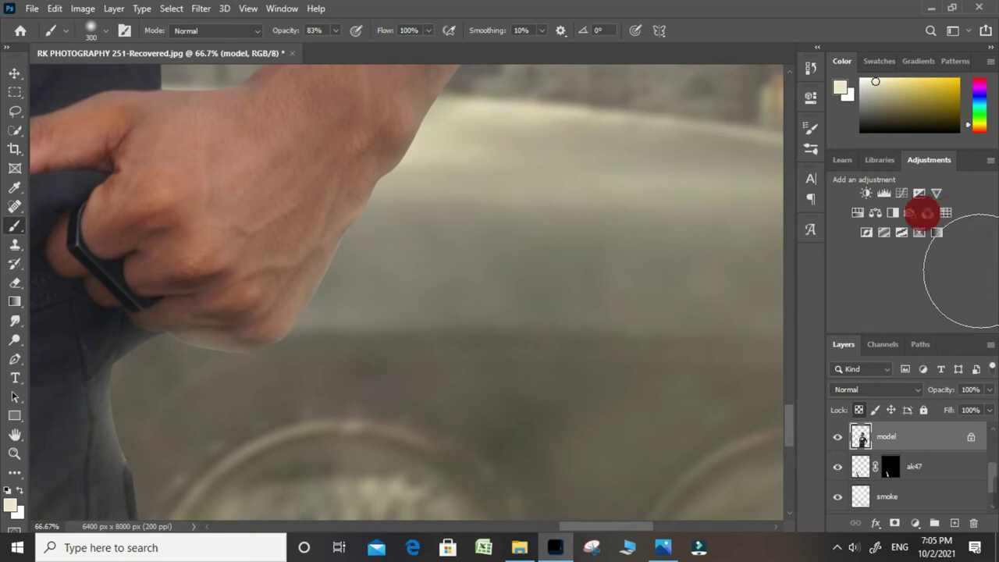
scroll(497, 196, down, 3)
drag(328, 269, 325, 266)
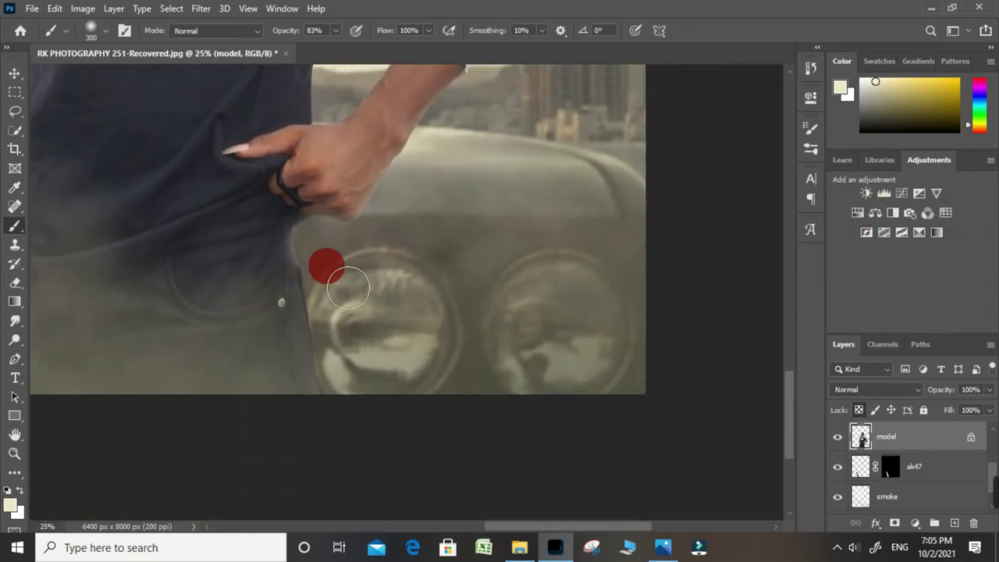
scroll(366, 439, up, 2)
scroll(417, 346, up, 4)
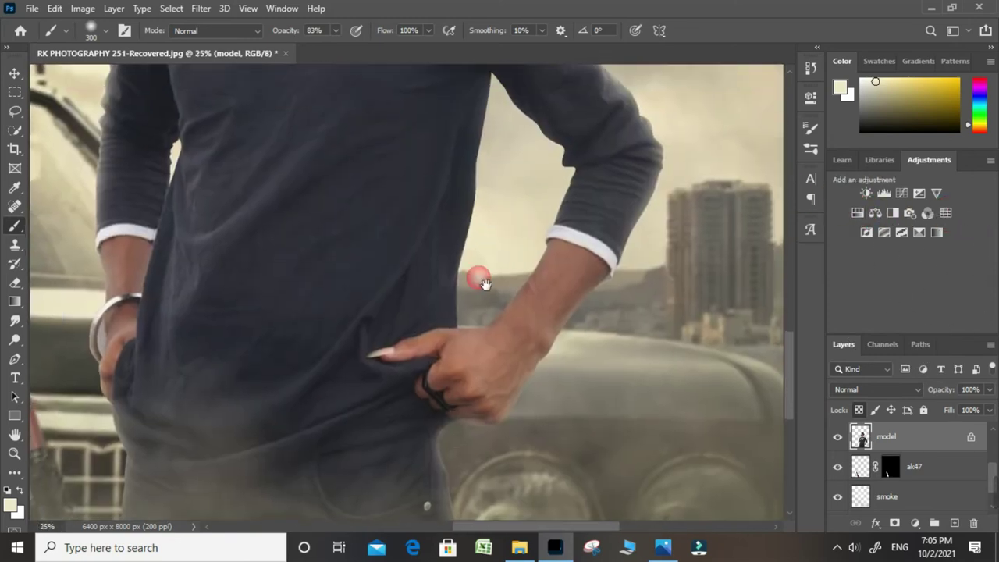
scroll(474, 274, up, 4)
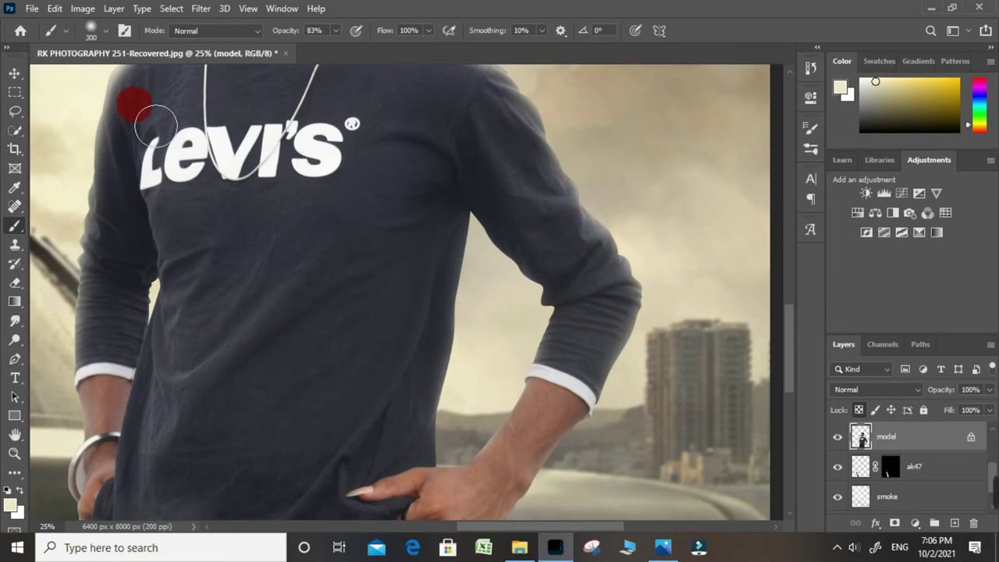
Set the brush to Soft Light at size 600 and lighten the sleeve edge to the forearm.
click(215, 31)
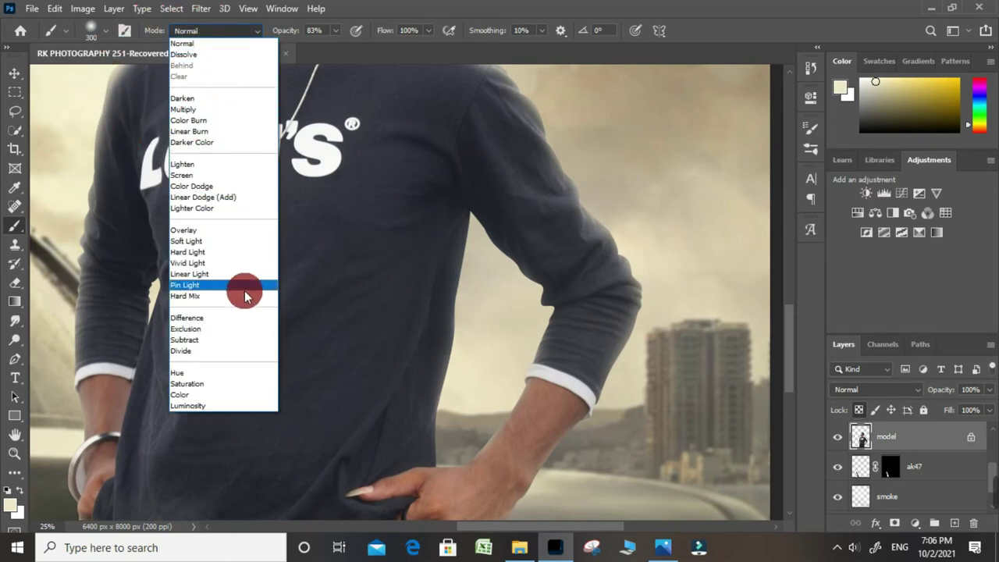
click(199, 241)
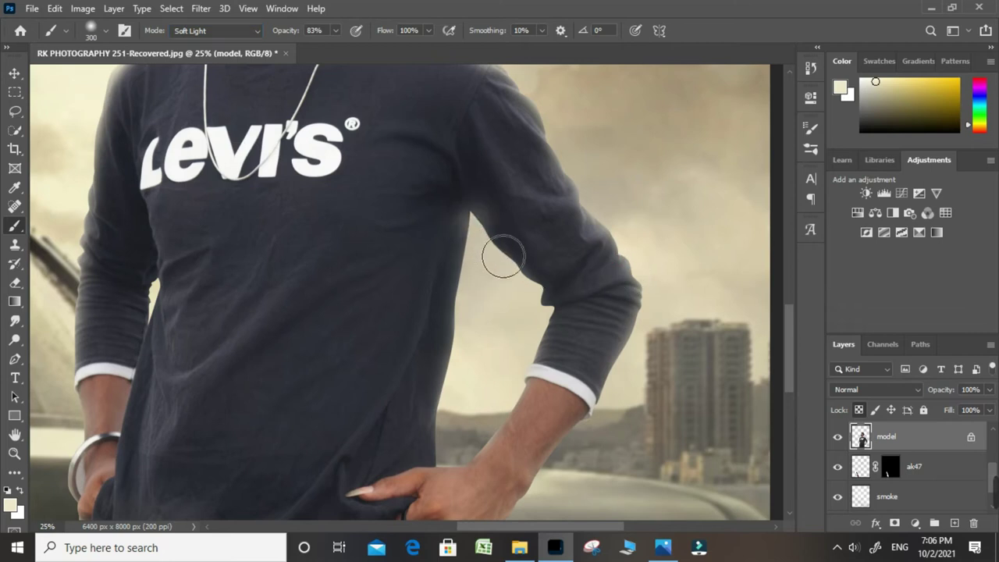
key(bracketright)
key(bracketright)
key(bracketright)
drag(531, 301, 518, 330)
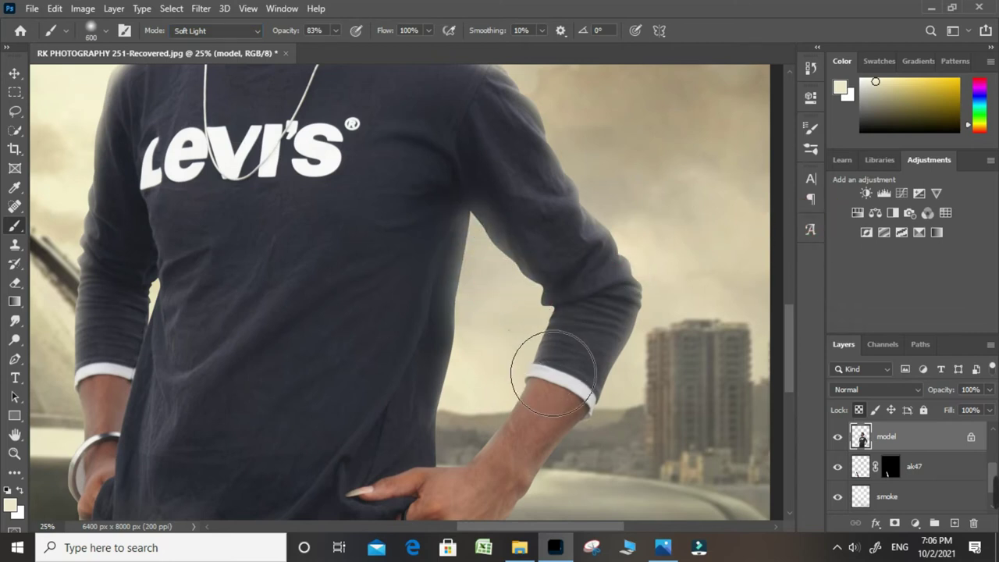
mouse_move(536, 383)
mouse_down()
mouse_move(493, 489)
mouse_move(634, 449)
mouse_up()
key(bracketleft)
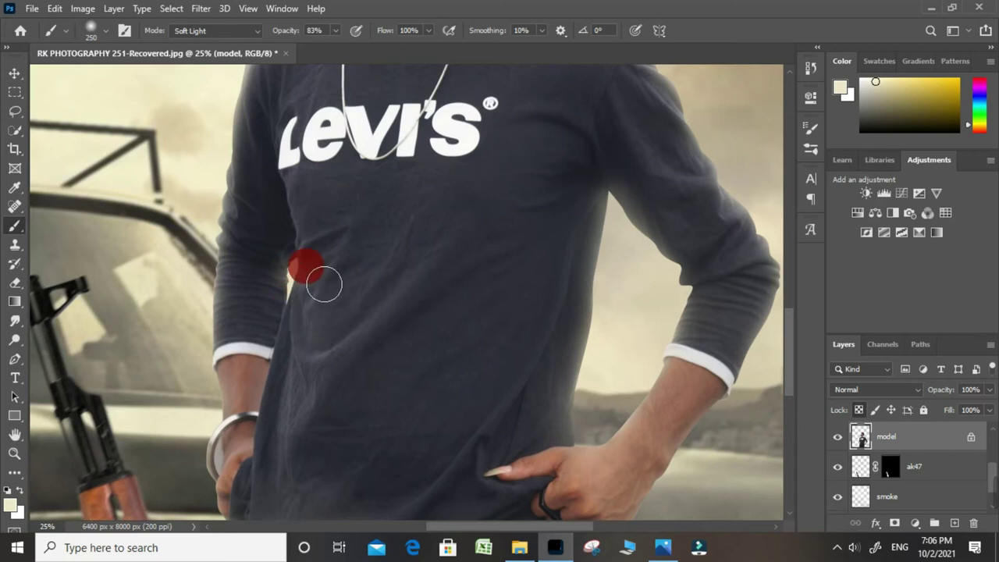
Work highlights around the neck and collar, switching the paint colour to white.
drag(324, 278, 368, 305)
mouse_move(387, 265)
mouse_down()
mouse_move(402, 201)
mouse_move(436, 211)
mouse_up()
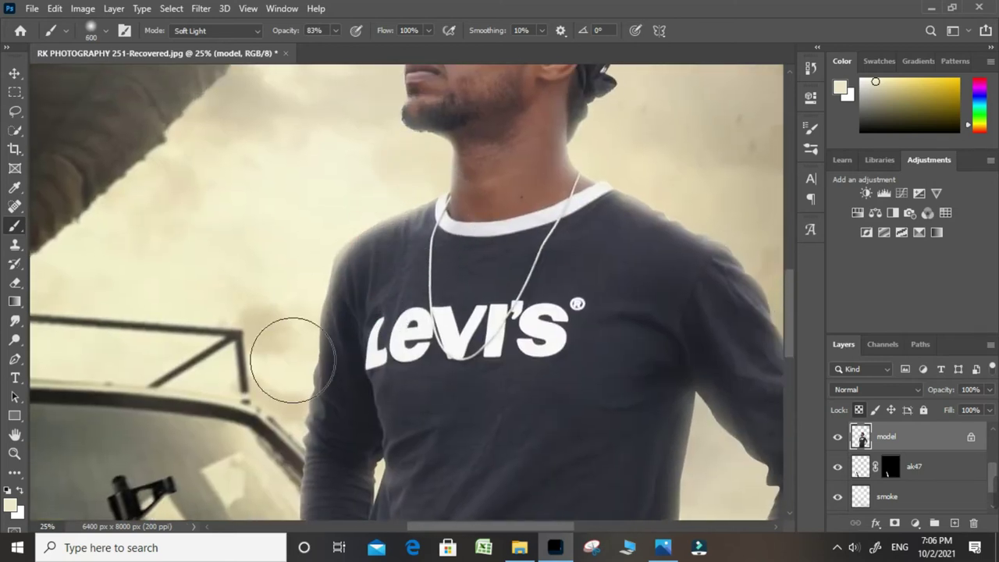
drag(306, 303, 316, 194)
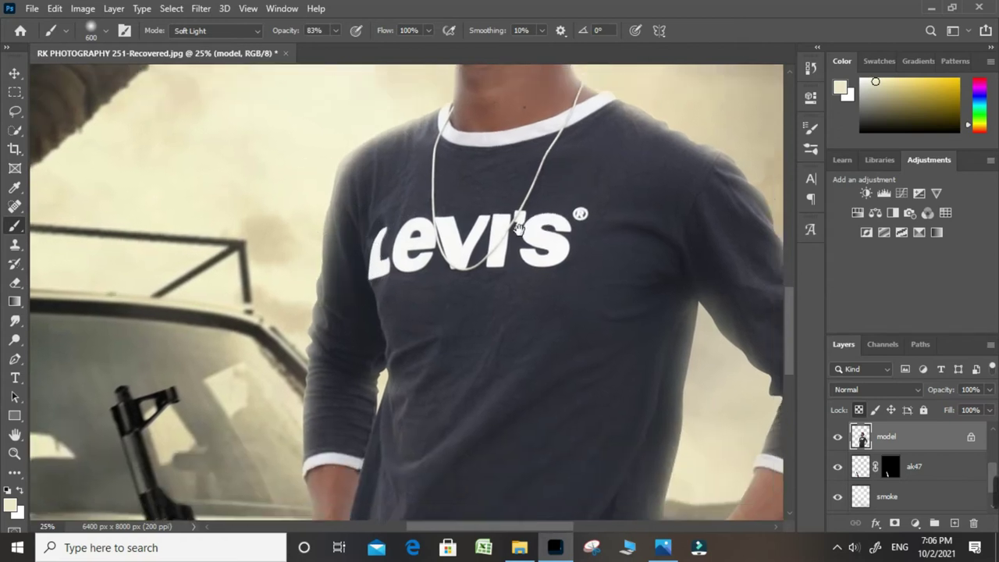
drag(679, 133, 424, 301)
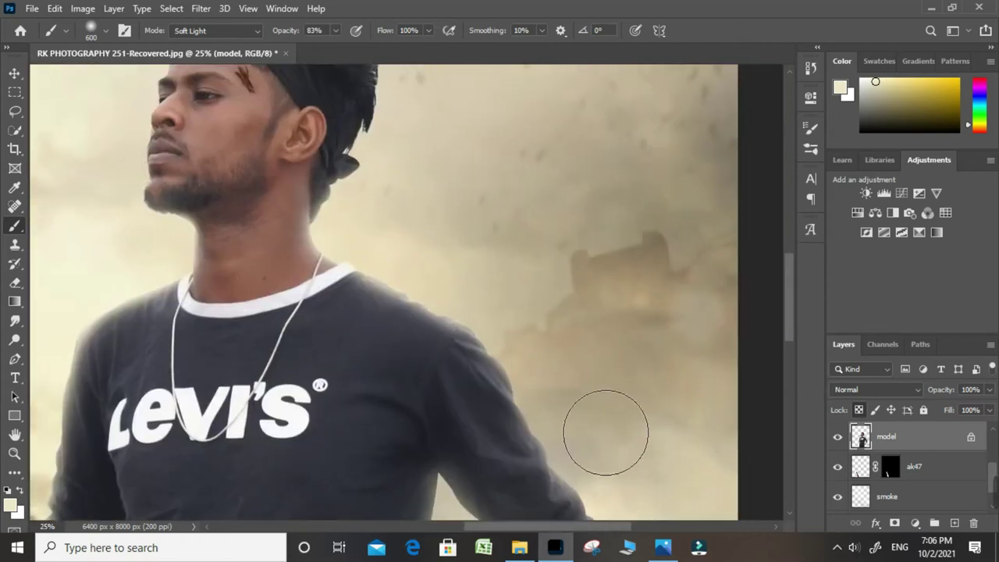
click(873, 83)
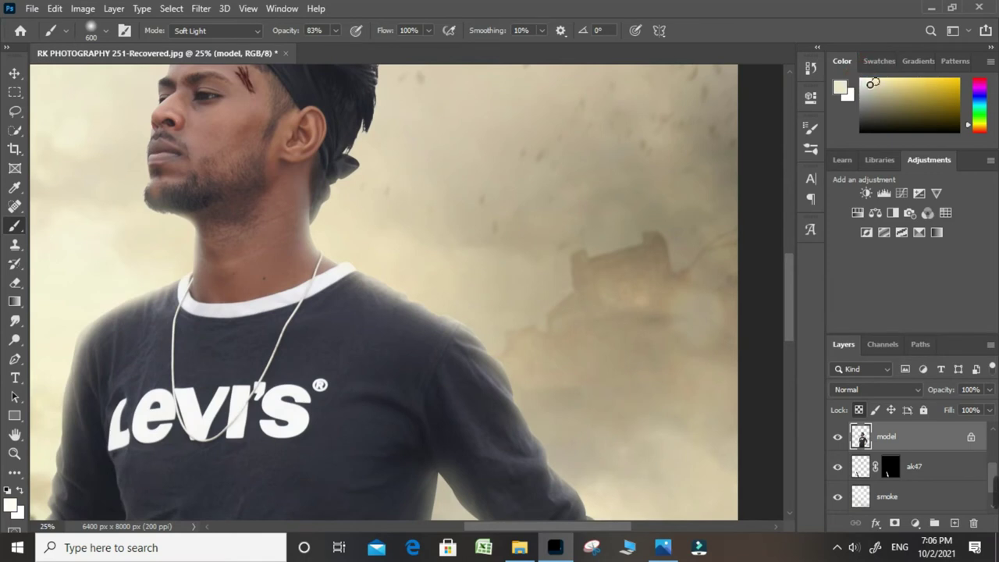
Pan across the arm, hands, rifle and Levi's logo up to the model's face.
drag(571, 334, 451, 142)
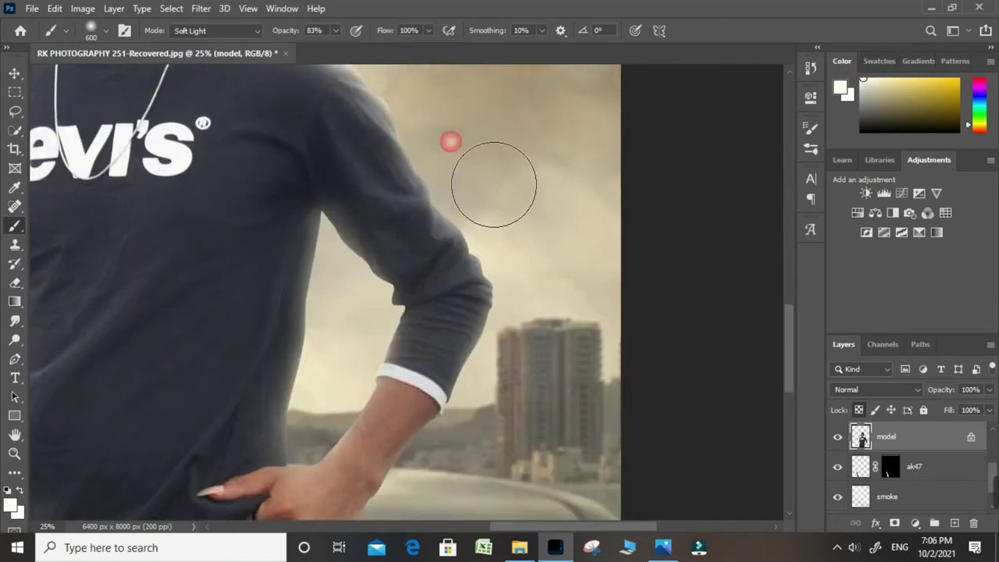
drag(535, 484, 655, 144)
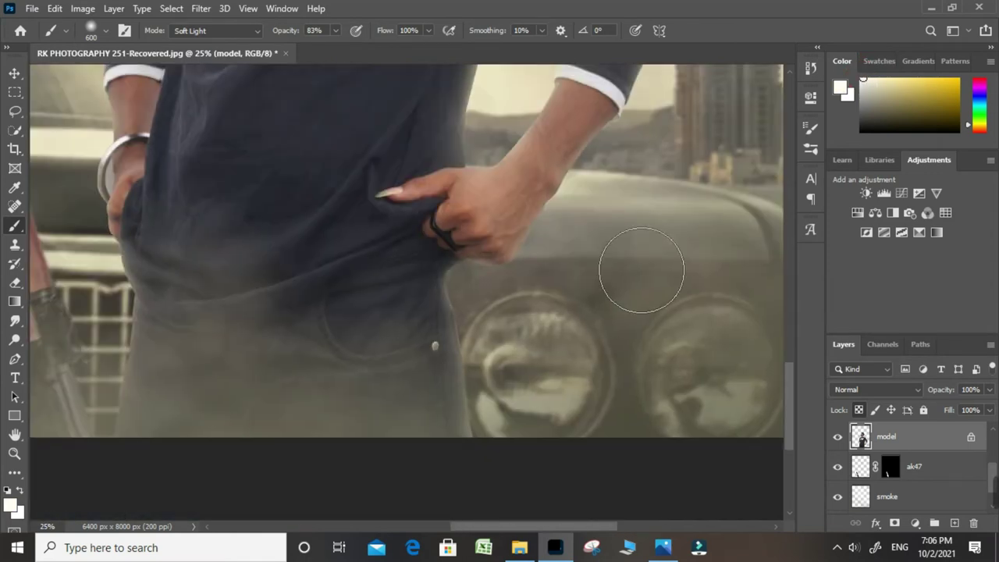
drag(297, 258, 464, 295)
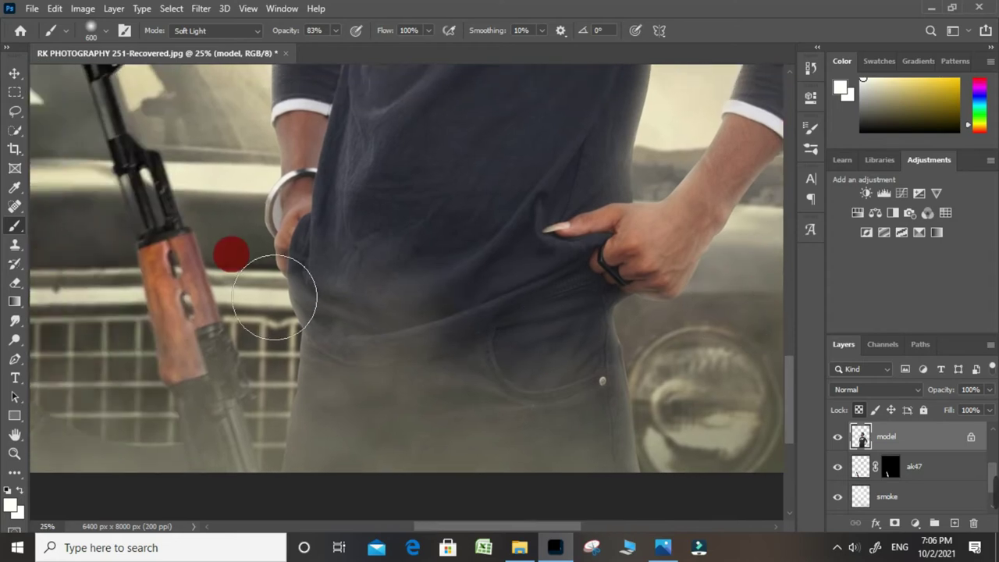
drag(232, 195, 268, 328)
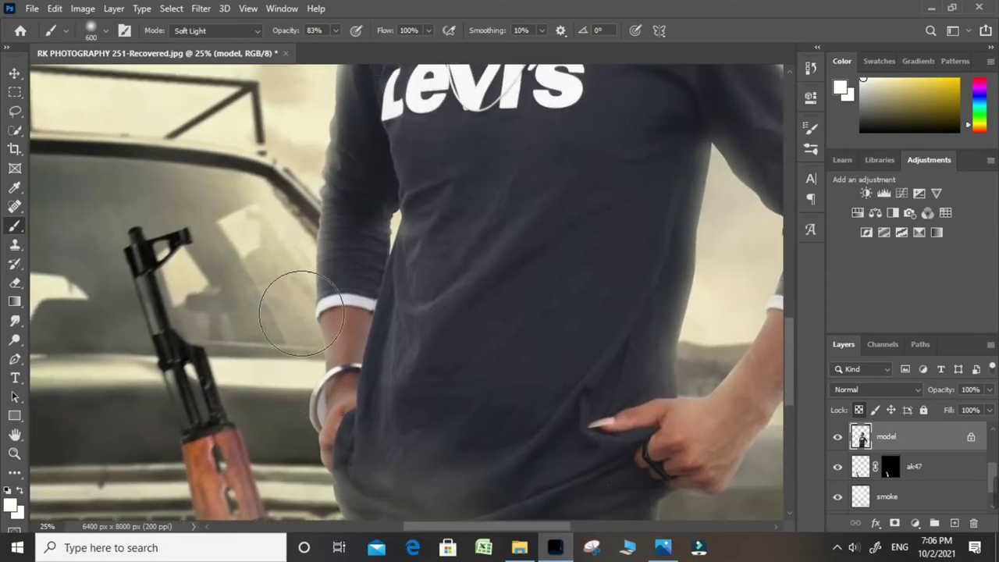
drag(324, 174, 287, 326)
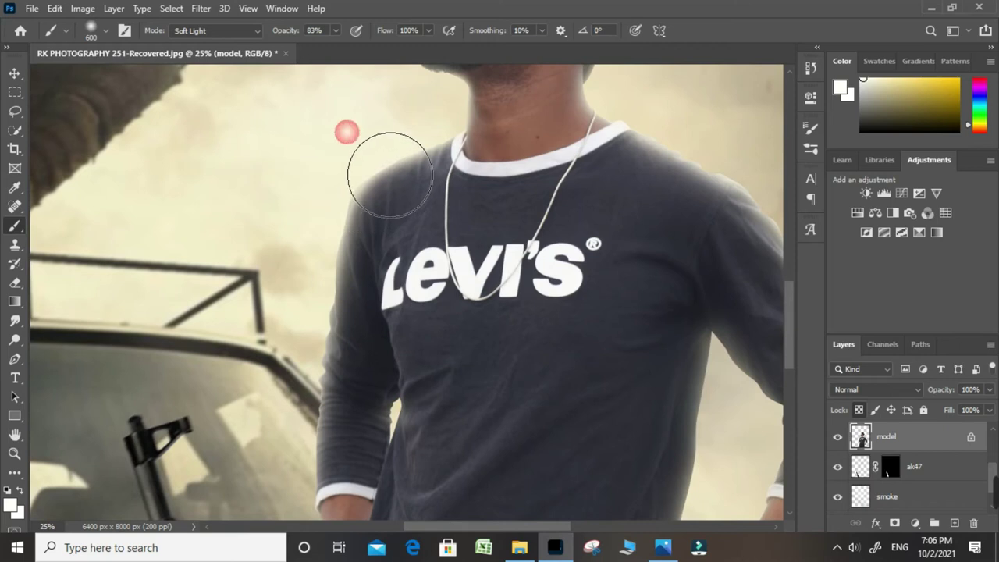
drag(345, 129, 290, 357)
Zoom in on the face and resize the brush to about 60 for nose and brow detail.
scroll(421, 251, up, 1)
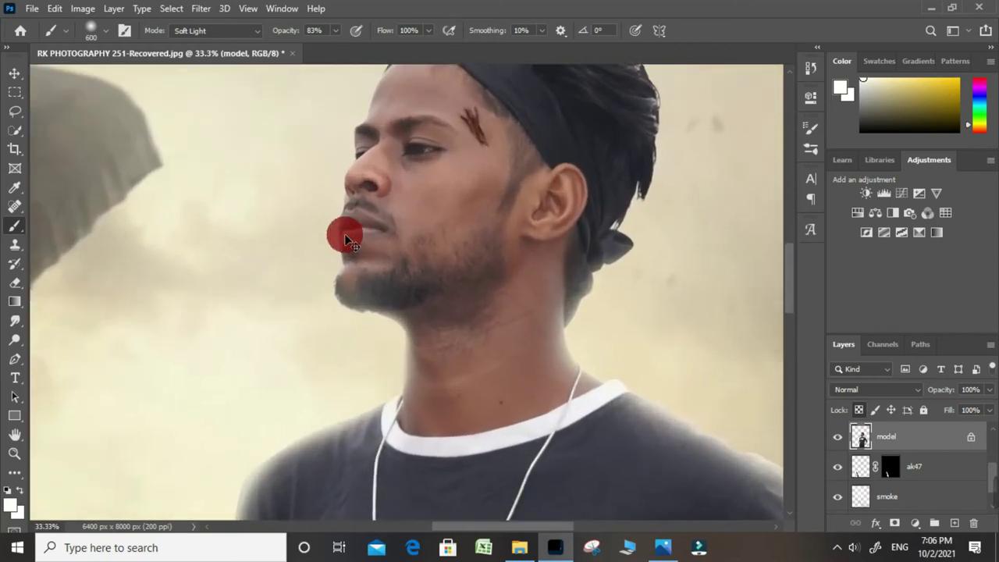
scroll(346, 229, up, 1)
scroll(330, 314, up, 1)
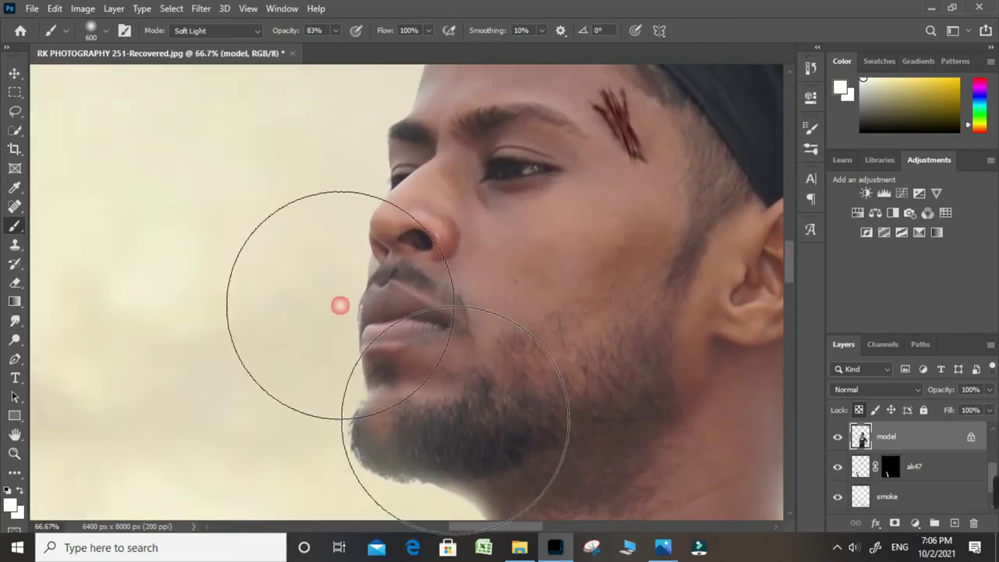
key(bracketleft)
key(bracketleft)
key(bracketleft)
key(bracketleft)
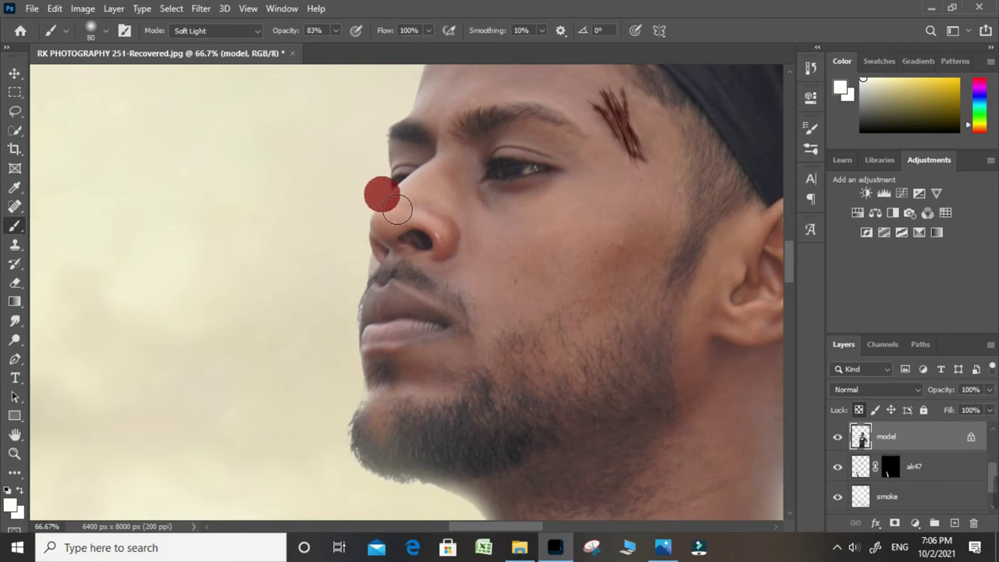
key(bracketleft)
key(bracketleft)
key(bracketleft)
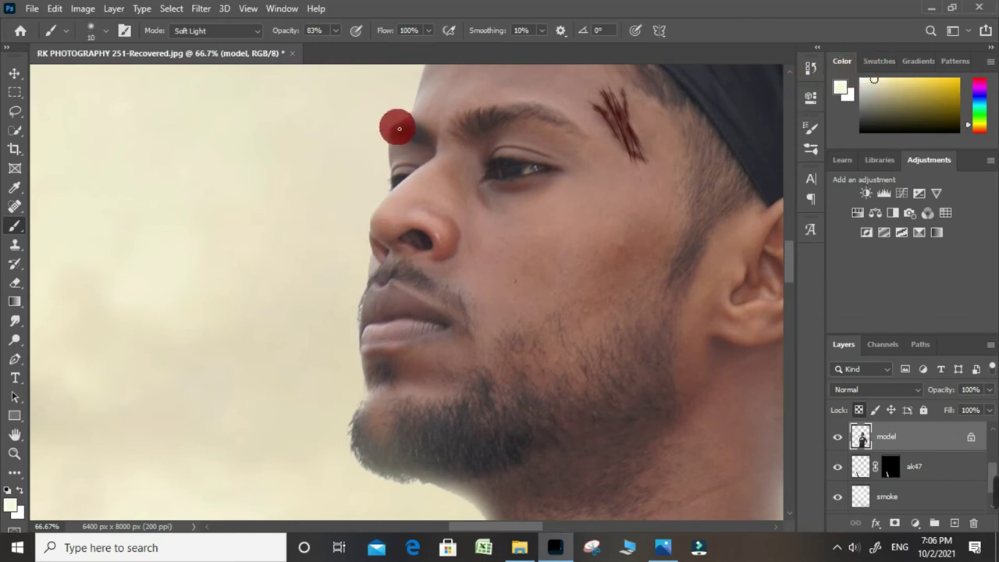
key(bracketright)
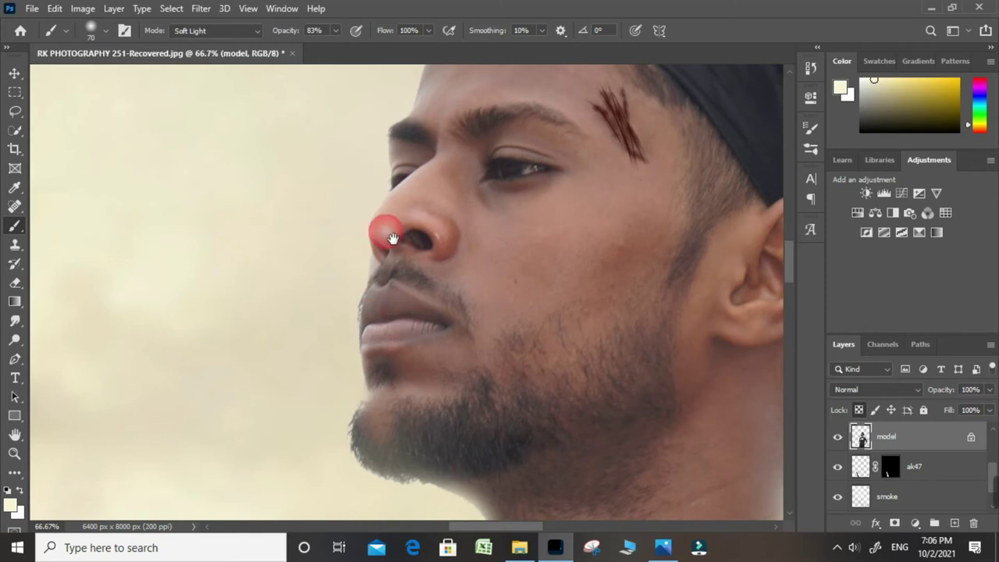
Brighten the forehead with a 90-size brush, then zoom out and back in to check.
drag(393, 238, 370, 394)
key(bracketright)
key(bracketright)
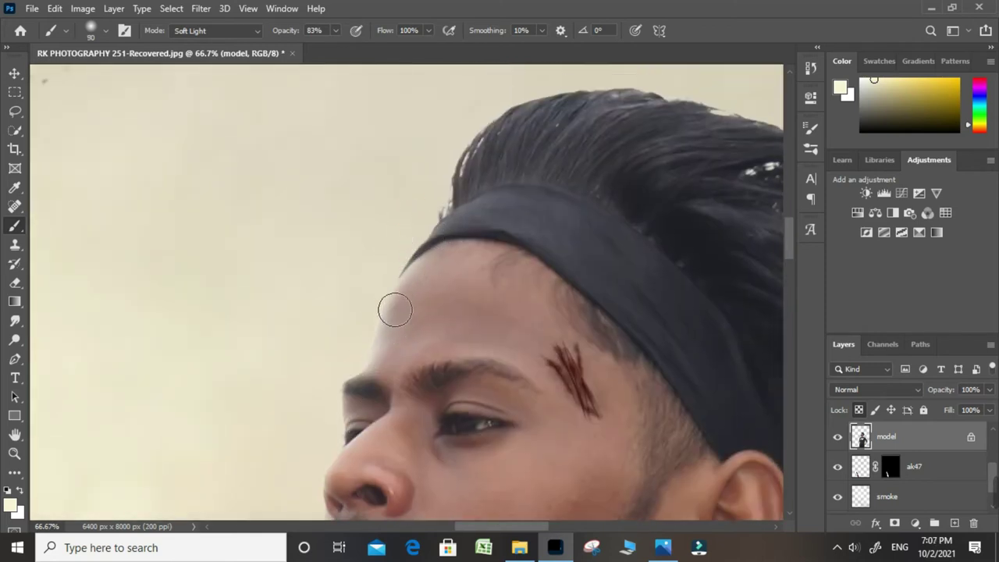
scroll(500, 357, down, 1)
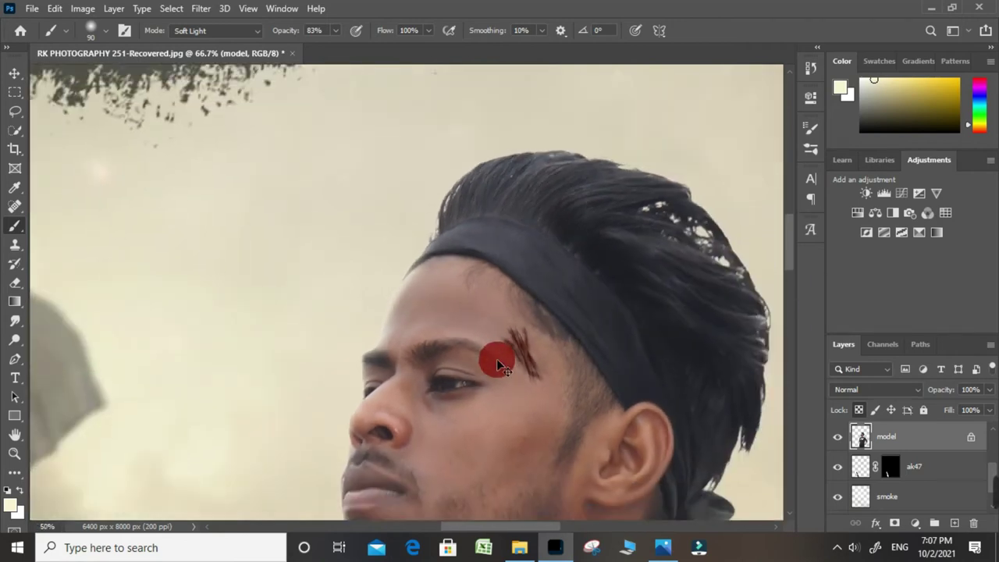
scroll(537, 370, down, 3)
scroll(526, 346, down, 1)
scroll(526, 346, down, 1)
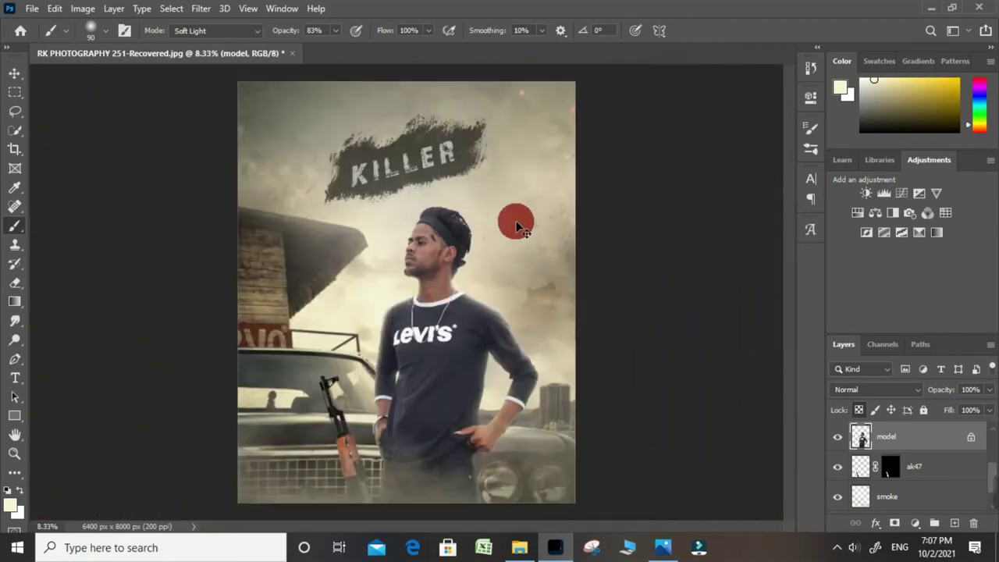
scroll(492, 218, up, 1)
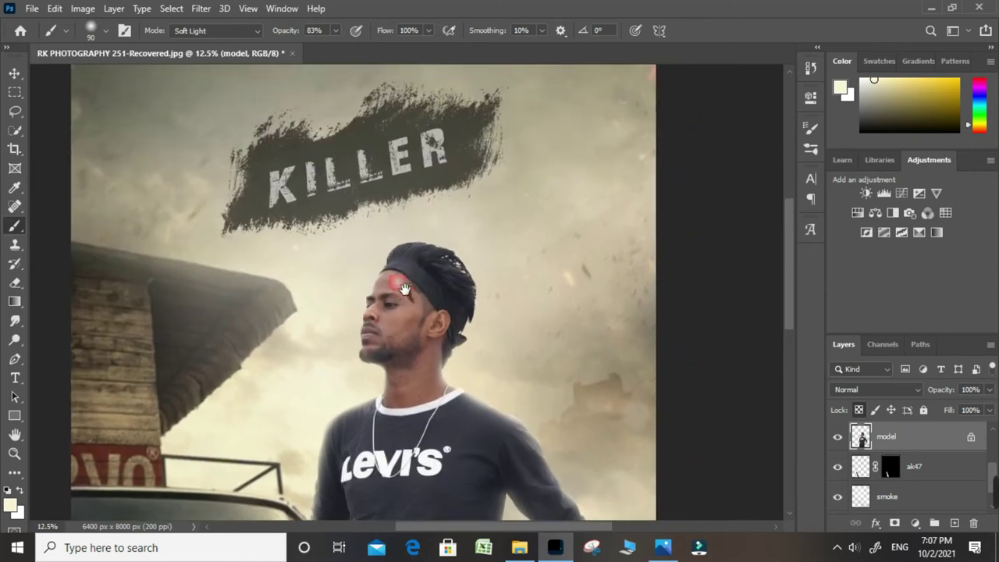
scroll(401, 383, up, 1)
scroll(417, 396, up, 1)
scroll(420, 333, up, 1)
scroll(331, 318, up, 1)
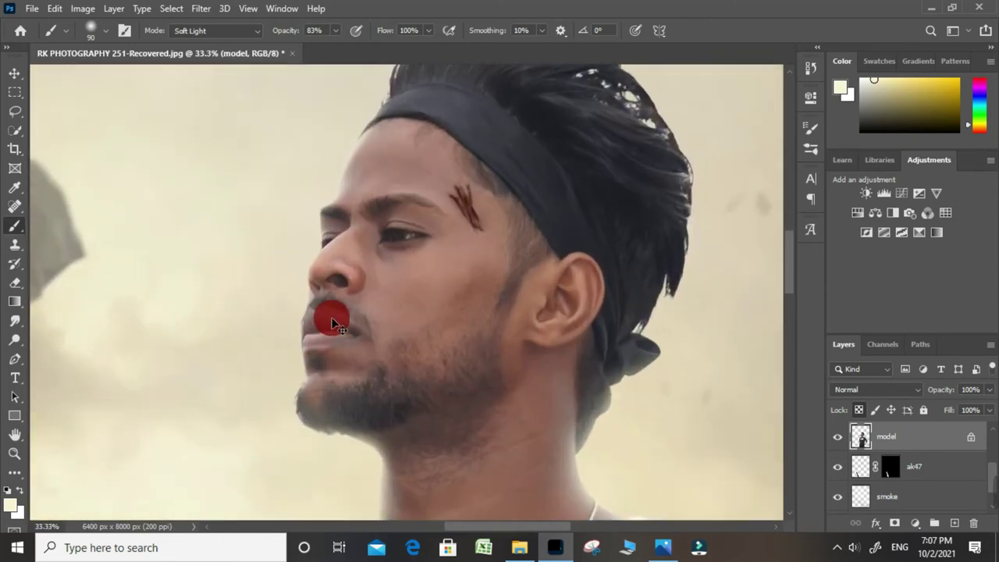
scroll(330, 319, up, 1)
Heal the blemishes on the cheek and lower neck with the Spot Healing Brush.
click(14, 206)
mouse_move(503, 302)
mouse_down()
mouse_move(498, 269)
mouse_move(510, 260)
mouse_up()
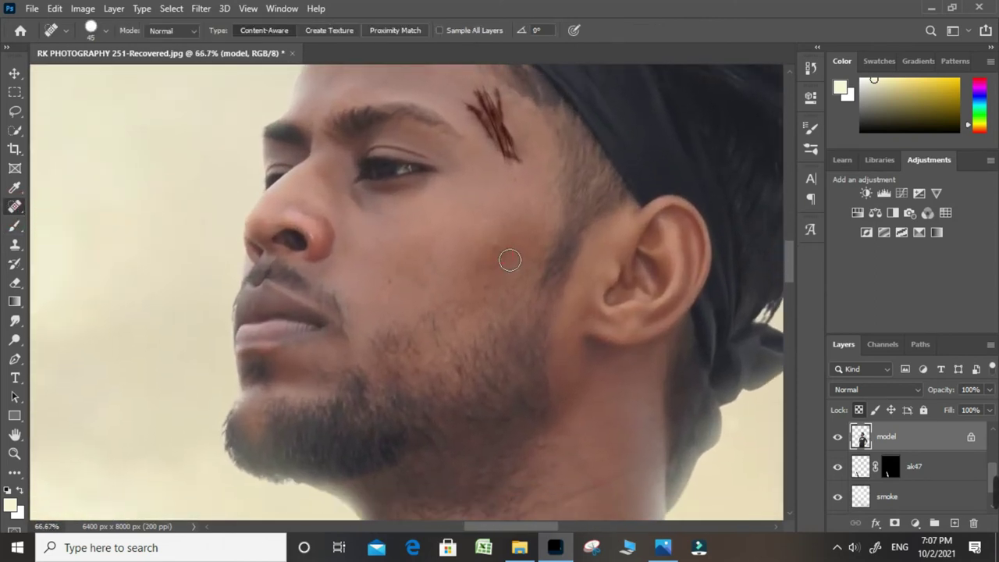
drag(457, 313, 471, 324)
click(528, 244)
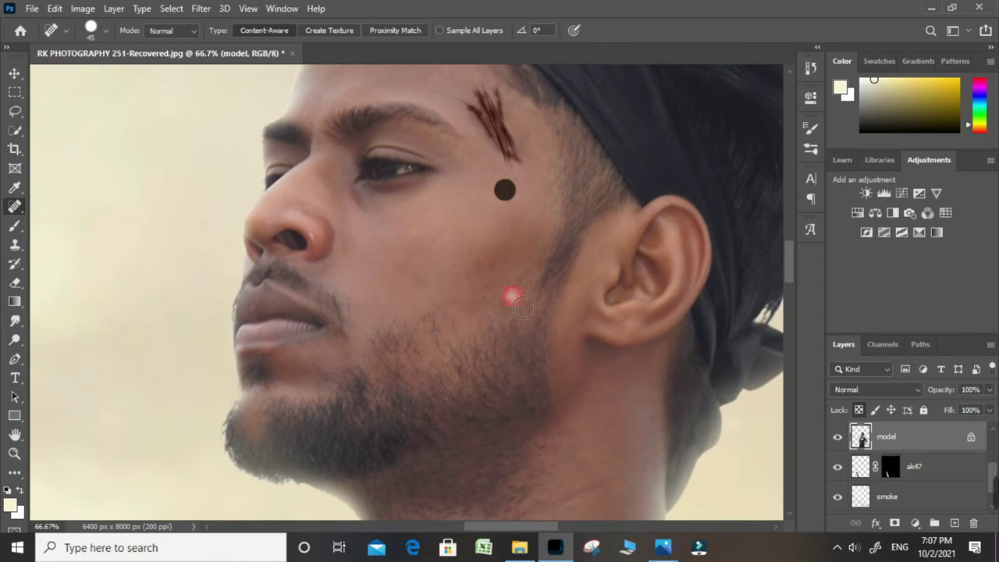
scroll(523, 307, down, 3)
scroll(543, 392, down, 3)
click(552, 188)
drag(595, 143, 643, 252)
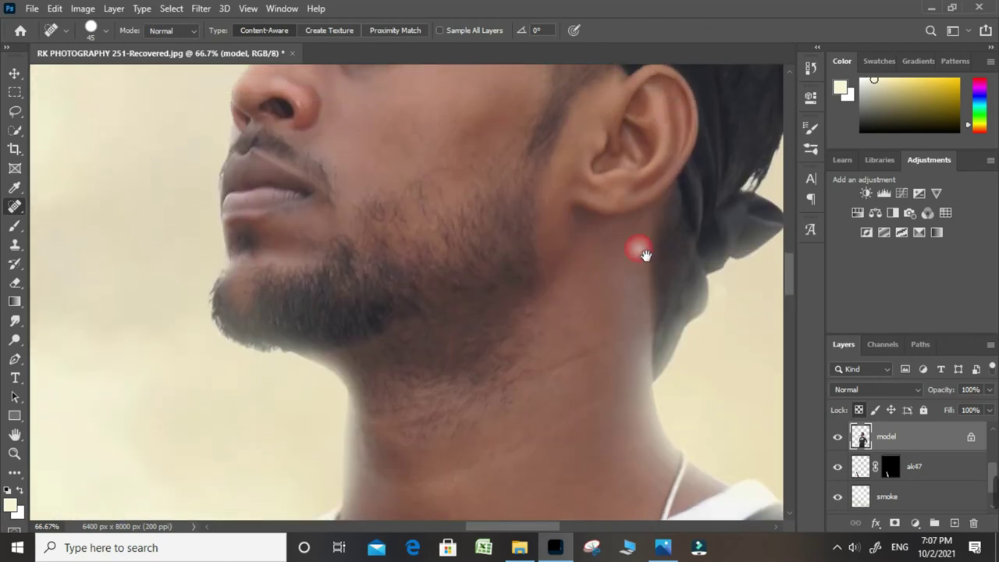
Zoom out, then zoom in on the model's hand and bracelet.
key(ctrl+minus)
key(ctrl+minus)
key(ctrl+minus)
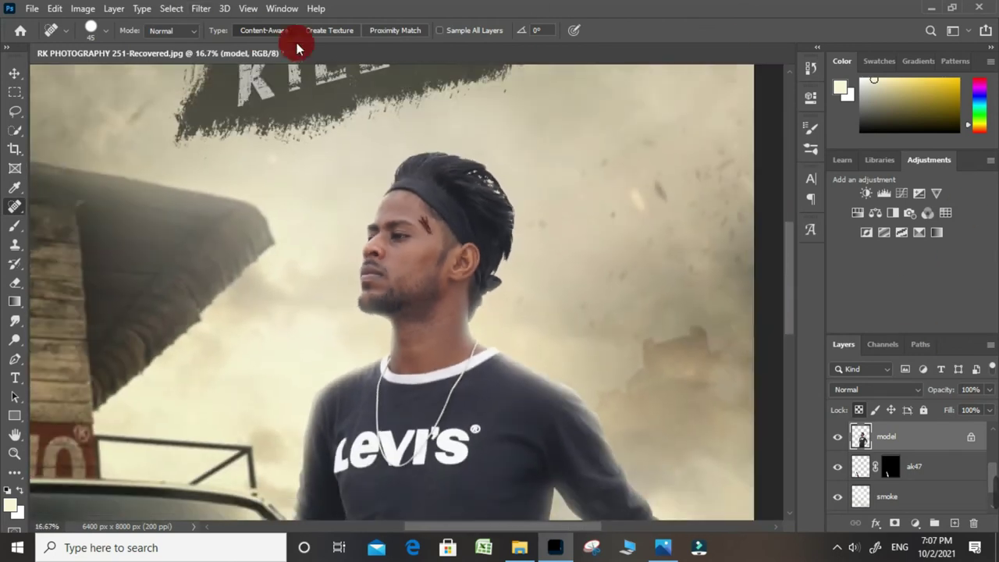
key(ctrl+minus)
key(ctrl+minus)
key(ctrl+plus)
key(ctrl+plus)
drag(411, 267, 465, 63)
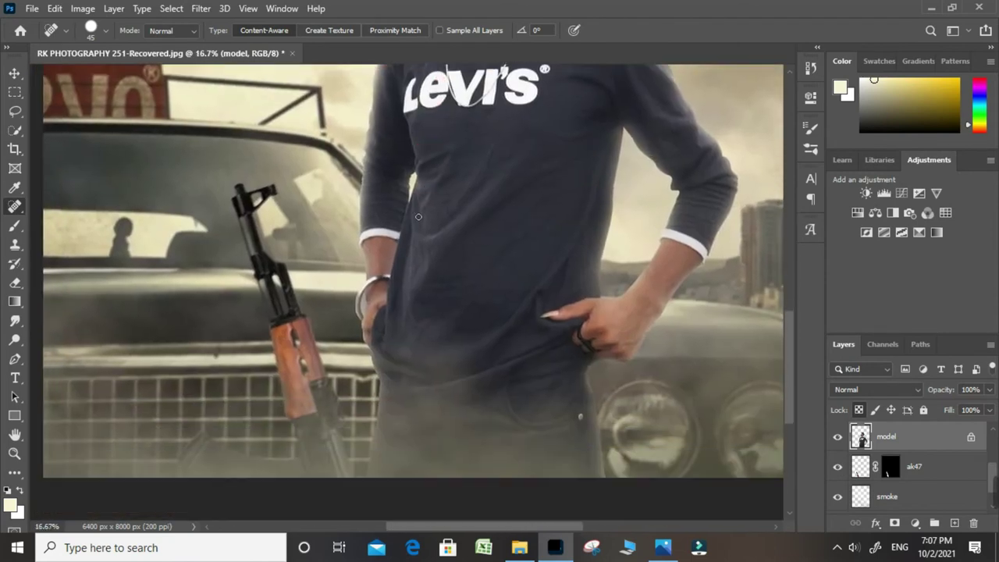
key(ctrl+plus)
key(ctrl+plus)
key(ctrl+plus)
key(ctrl+plus)
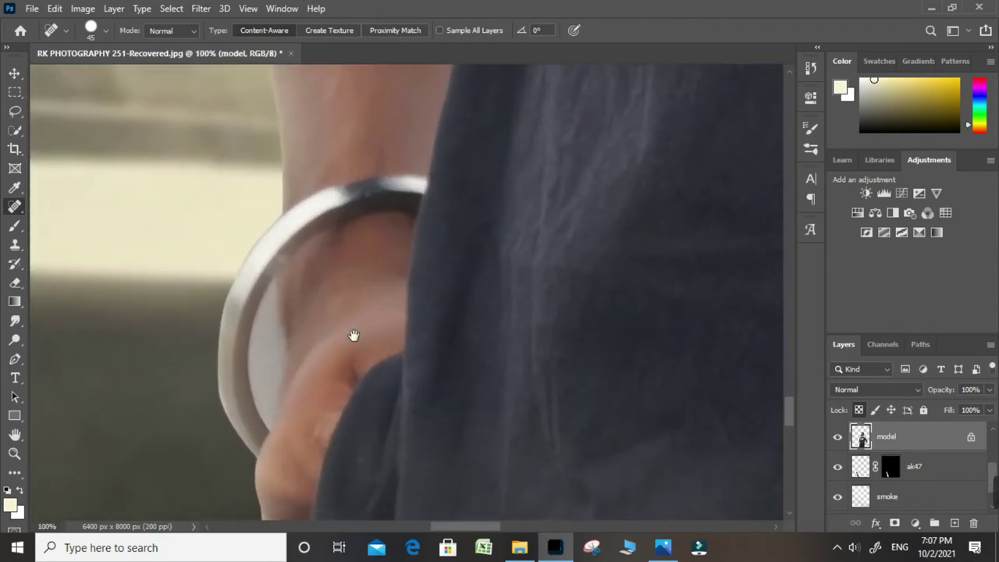
key(ctrl+plus)
key(ctrl+plus)
Trace the bracelet gap with the Pen, feather the selection 10 px and copy it to a new layer.
key(p)
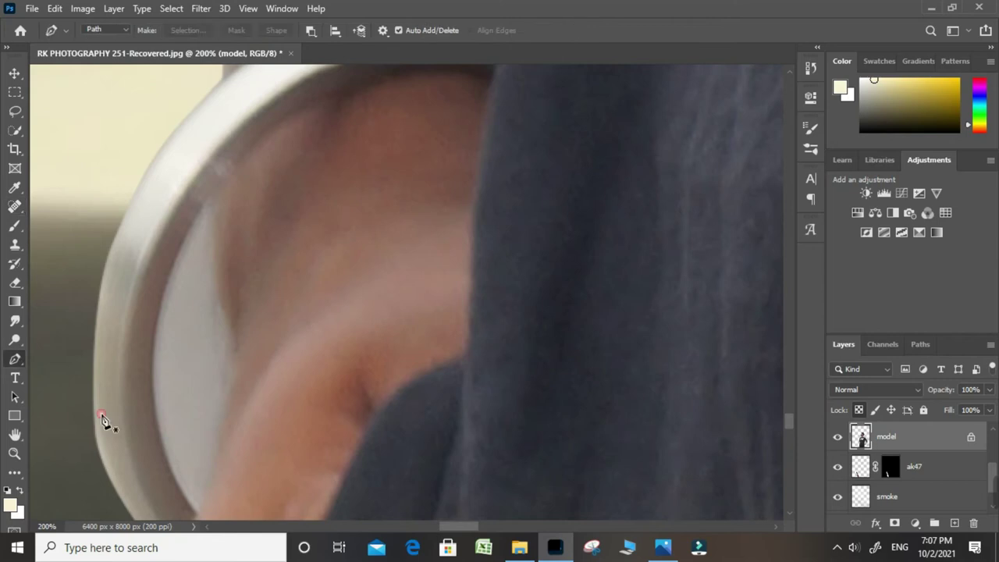
drag(205, 477, 216, 429)
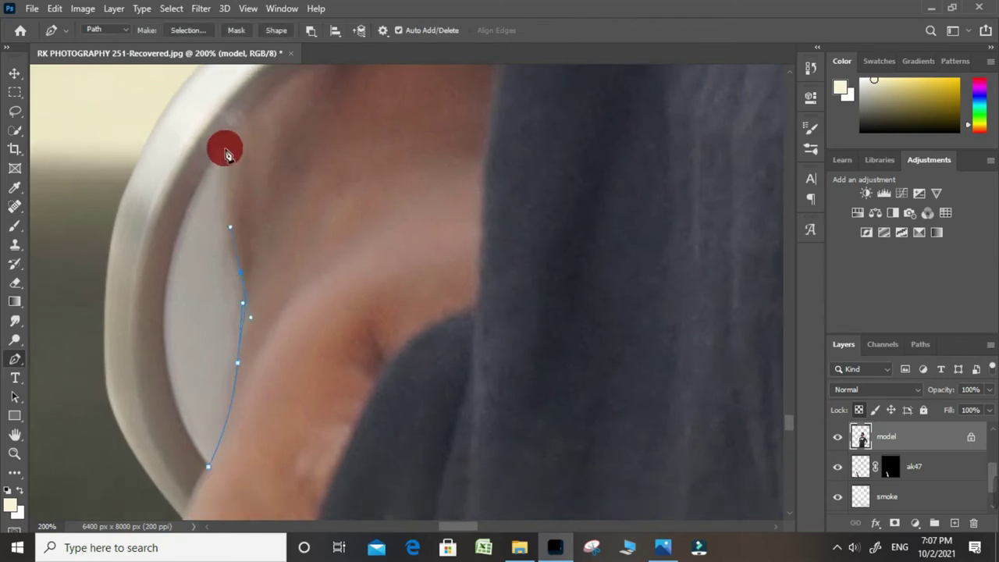
click(169, 272)
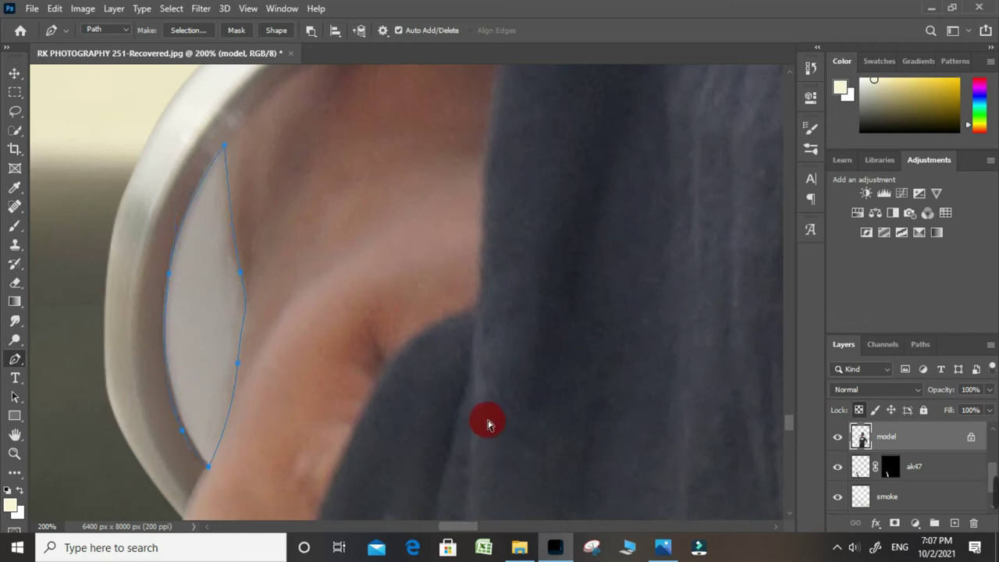
key(shift+F6)
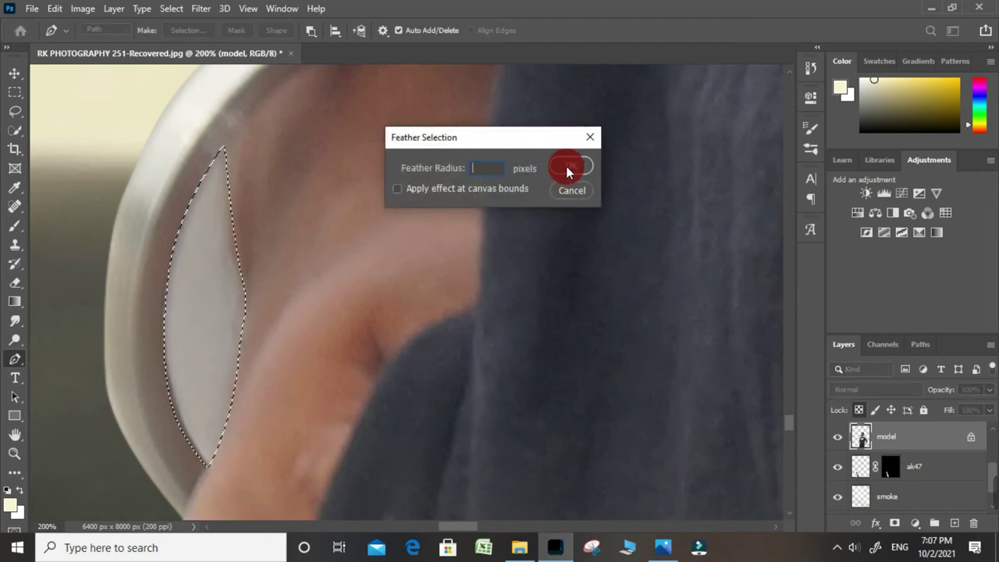
click(567, 169)
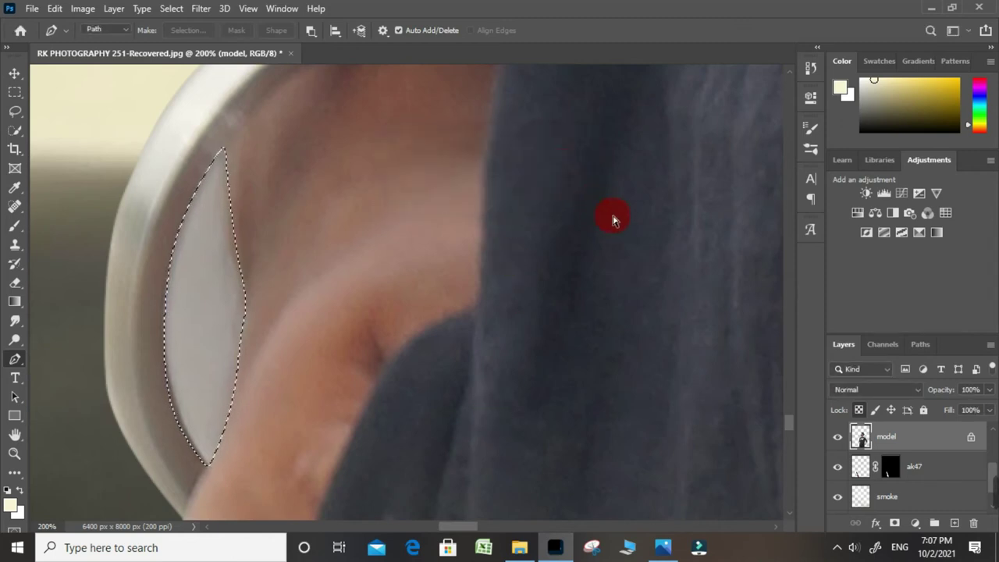
key(ctrl+j)
click(935, 466)
Delete the original model layer and select the new Layer 1.
key(Delete)
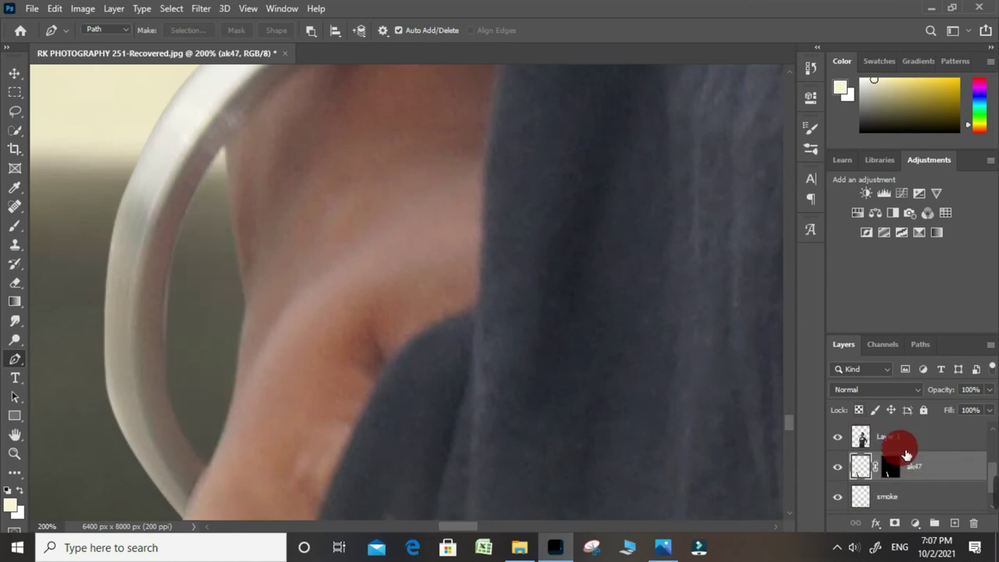
click(893, 438)
scroll(261, 339, down, 2)
scroll(261, 339, down, 1)
scroll(487, 154, down, 1)
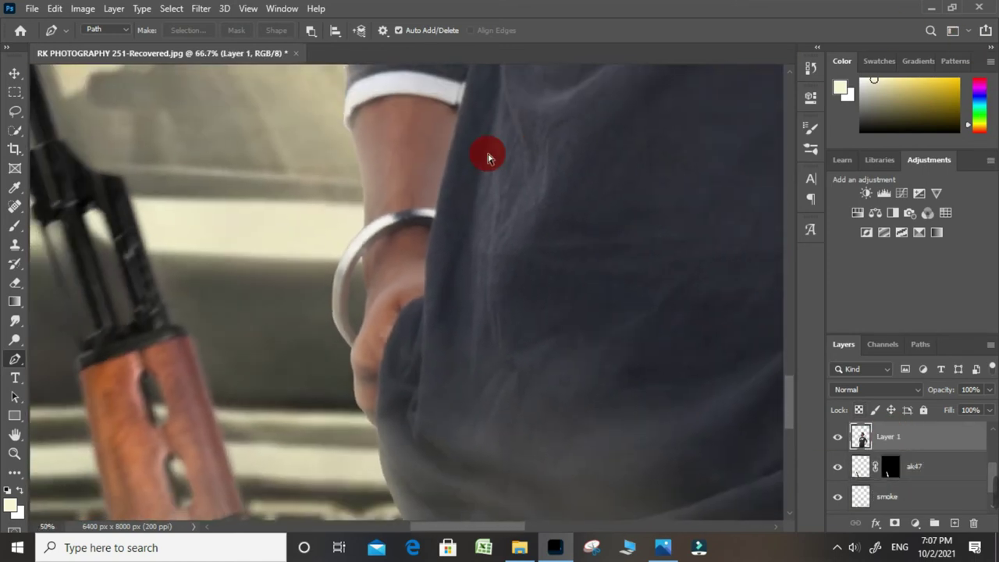
scroll(414, 167, down, 1)
scroll(429, 171, down, 2)
scroll(436, 207, down, 1)
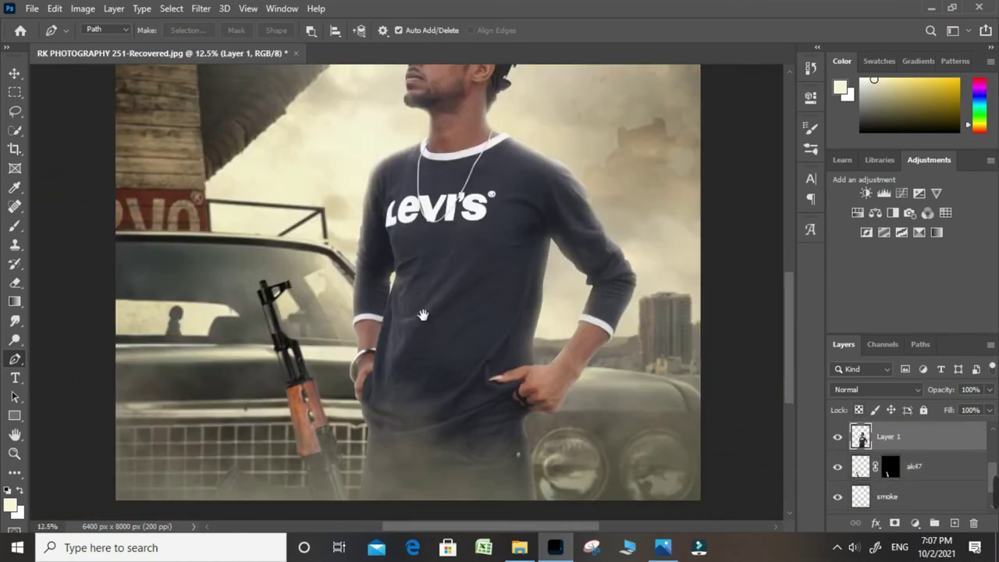
drag(436, 207, 422, 316)
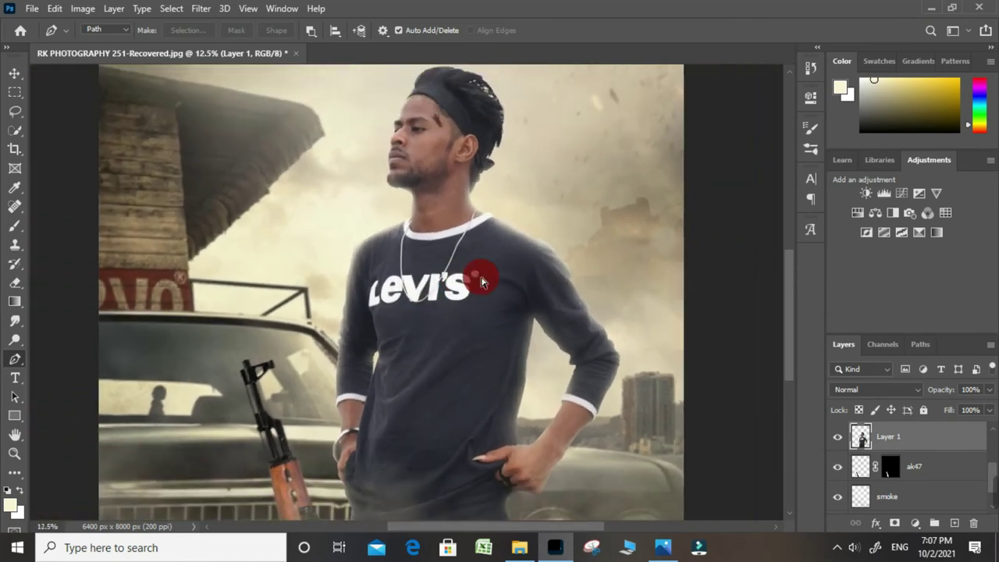
Duplicate Layer 1 and apply a Gaussian Blur to the original Layer 1.
click(926, 439)
drag(939, 446, 954, 522)
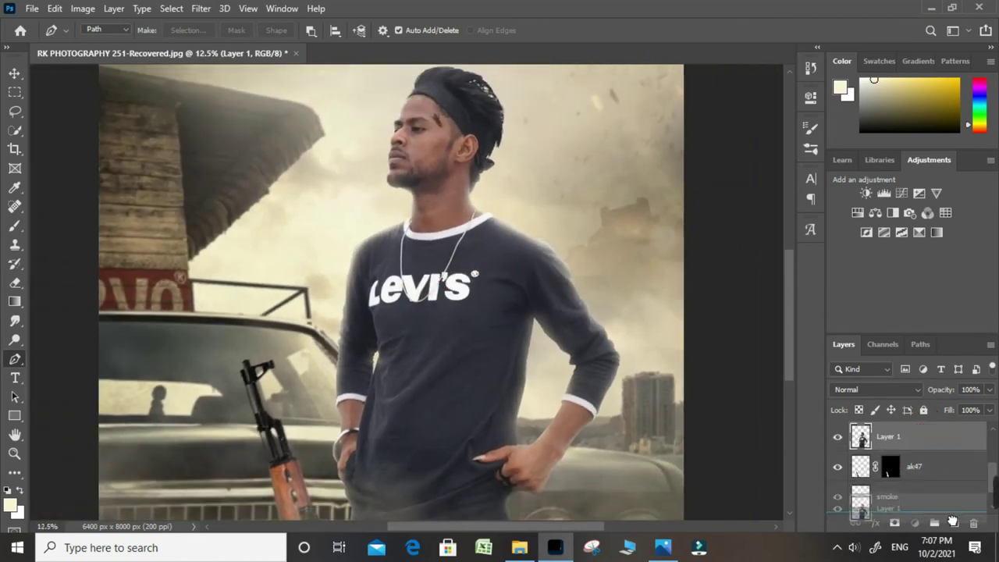
click(887, 466)
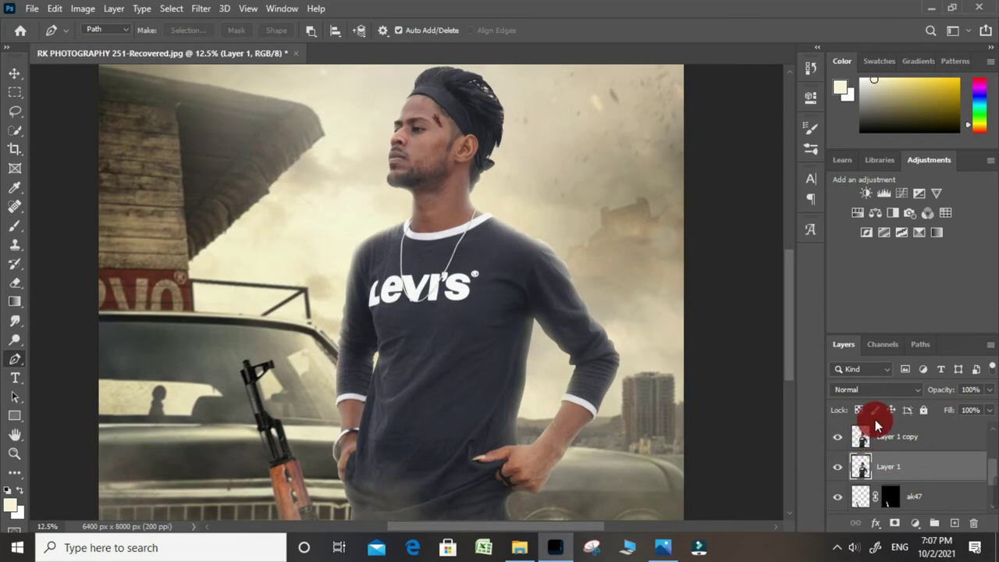
click(907, 438)
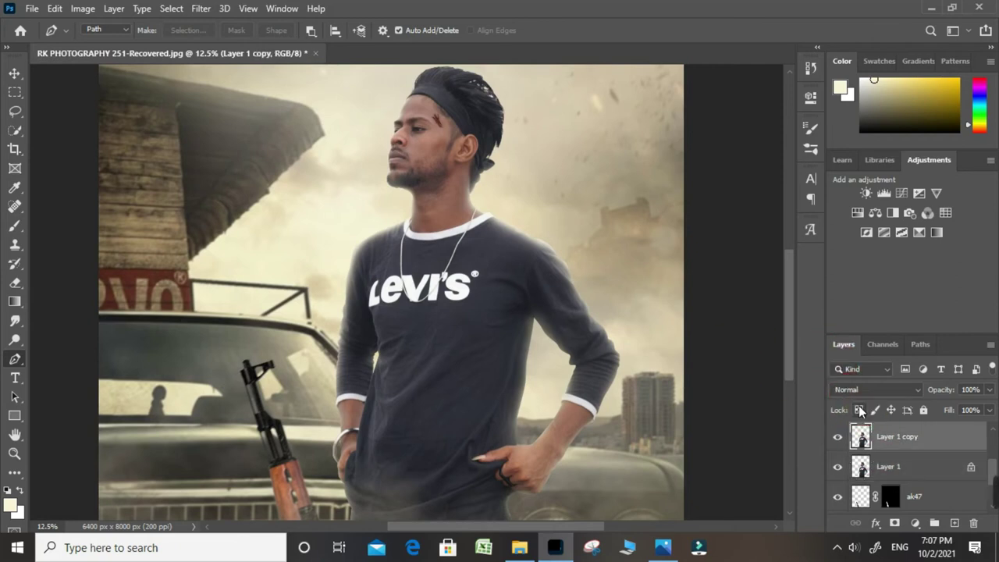
click(903, 467)
click(193, 8)
mouse_move(234, 173)
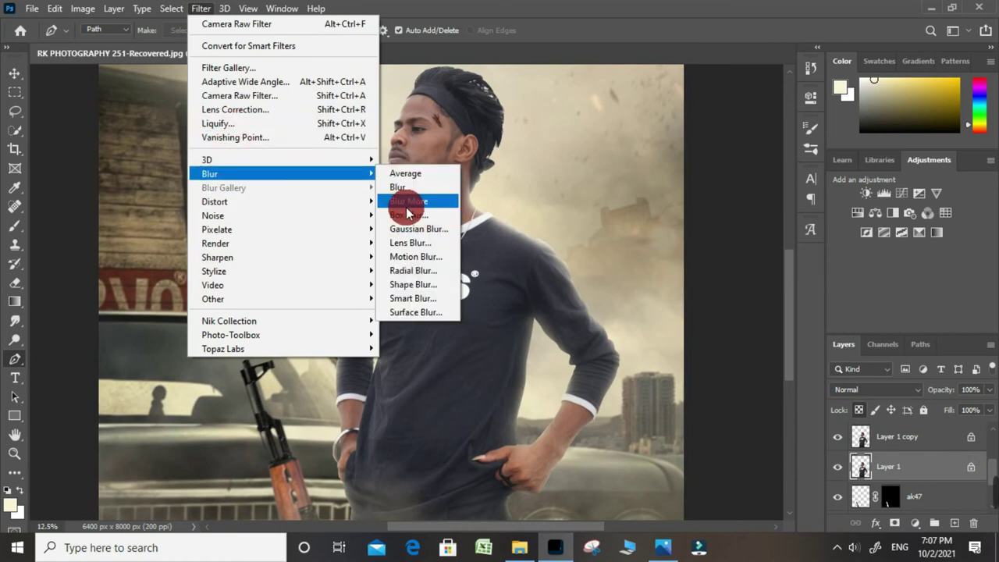
click(416, 229)
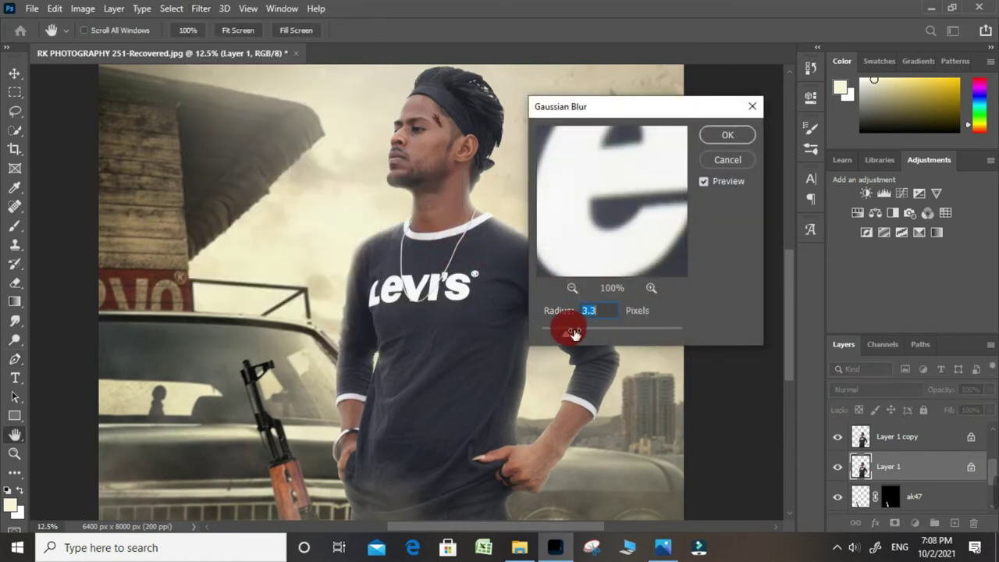
click(728, 137)
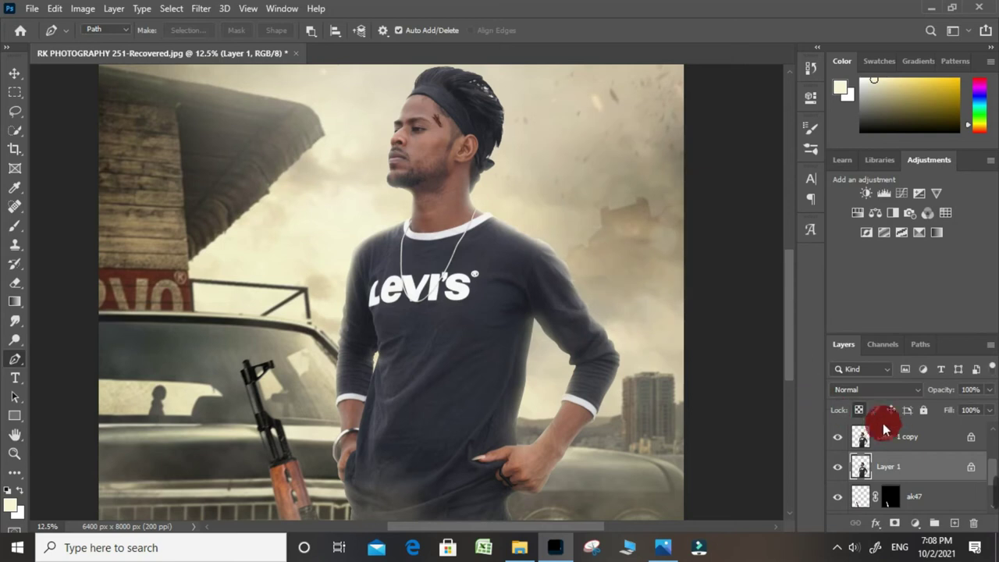
Apply a 2.5-pixel High Pass filter to Layer 1 copy.
click(891, 439)
click(200, 8)
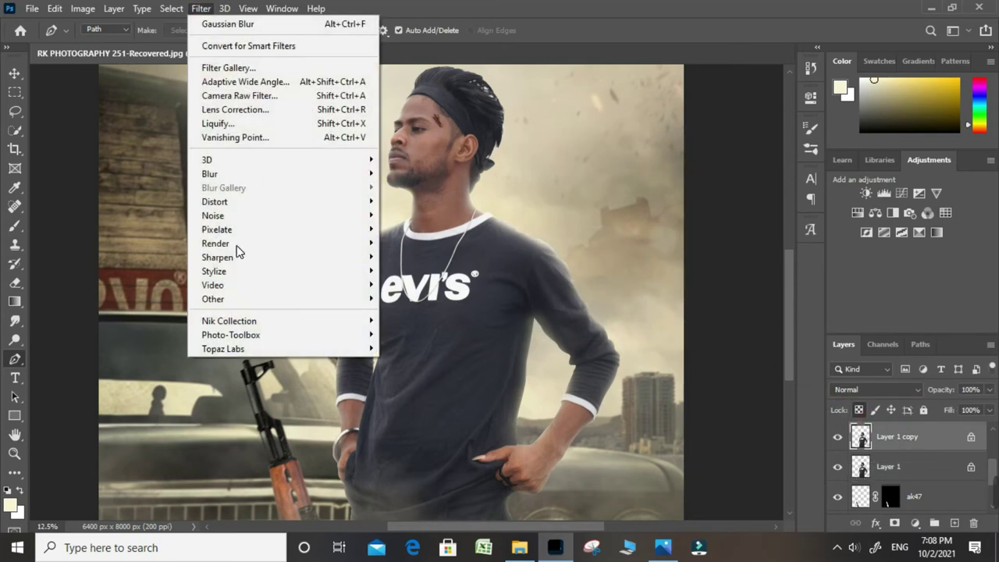
mouse_move(213, 299)
click(401, 313)
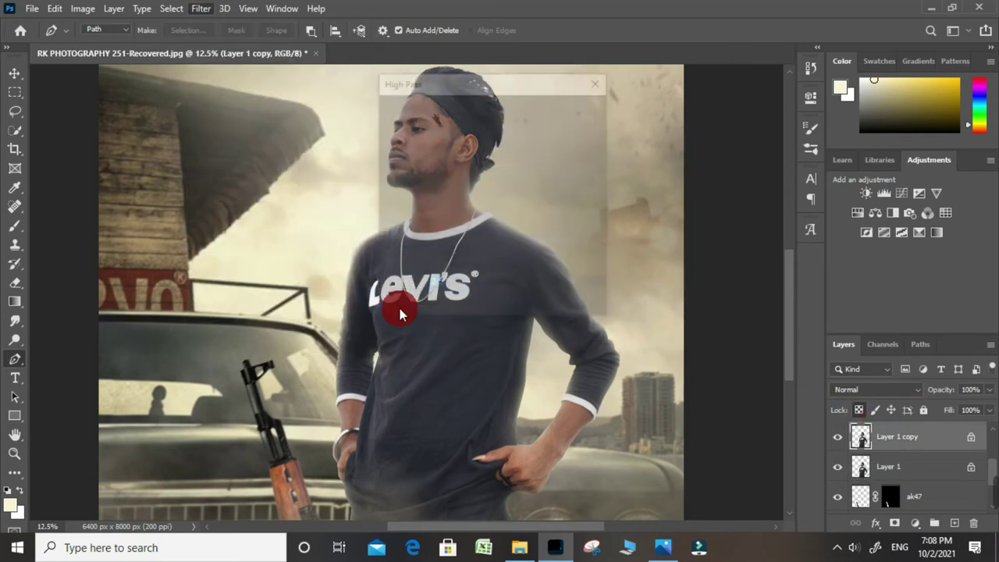
click(423, 300)
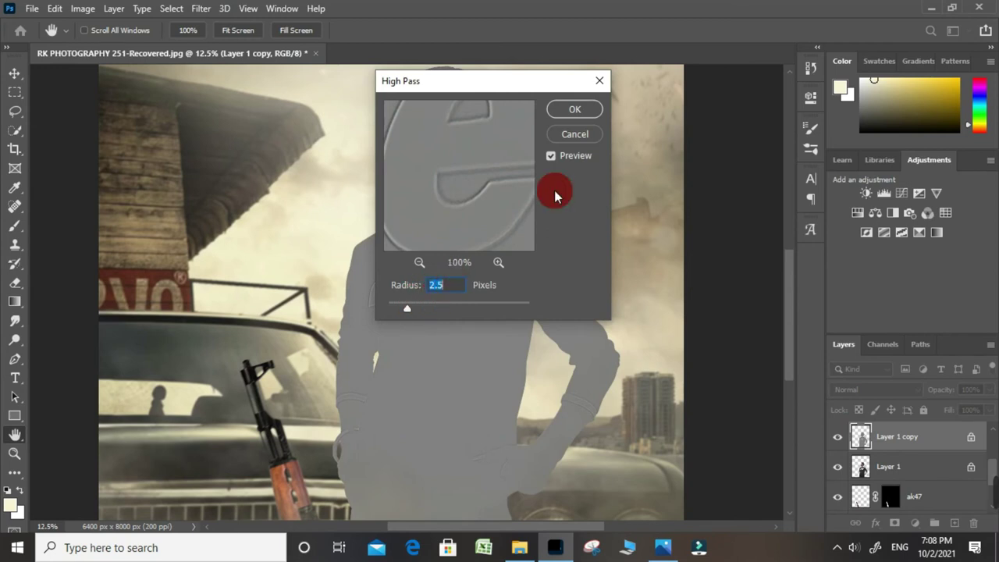
click(575, 109)
key(p)
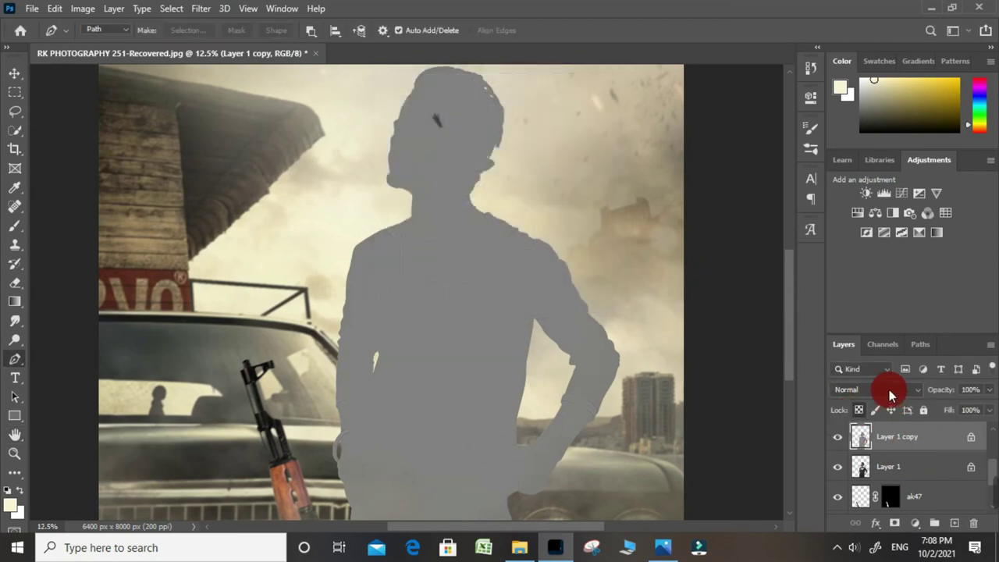
Blend Layer 1 copy in Linear Light and make Layer 1 active.
click(889, 390)
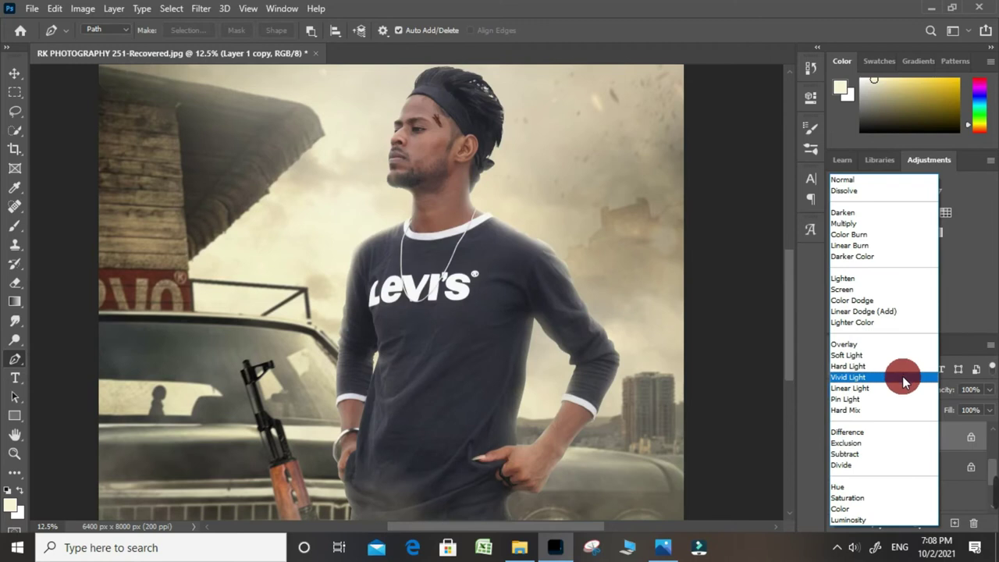
click(896, 390)
click(911, 465)
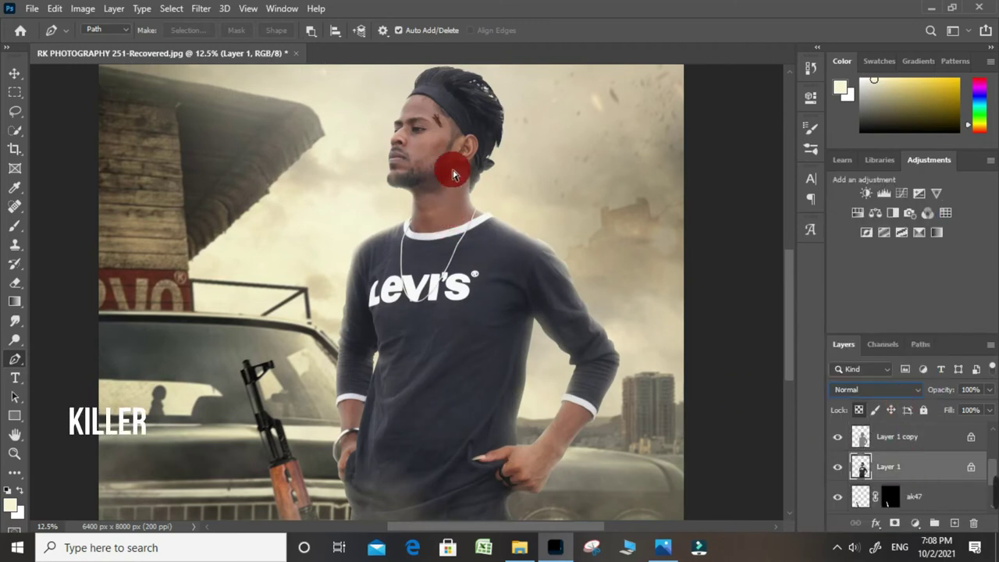
scroll(453, 174, up, 2)
scroll(458, 149, up, 2)
drag(458, 149, 462, 326)
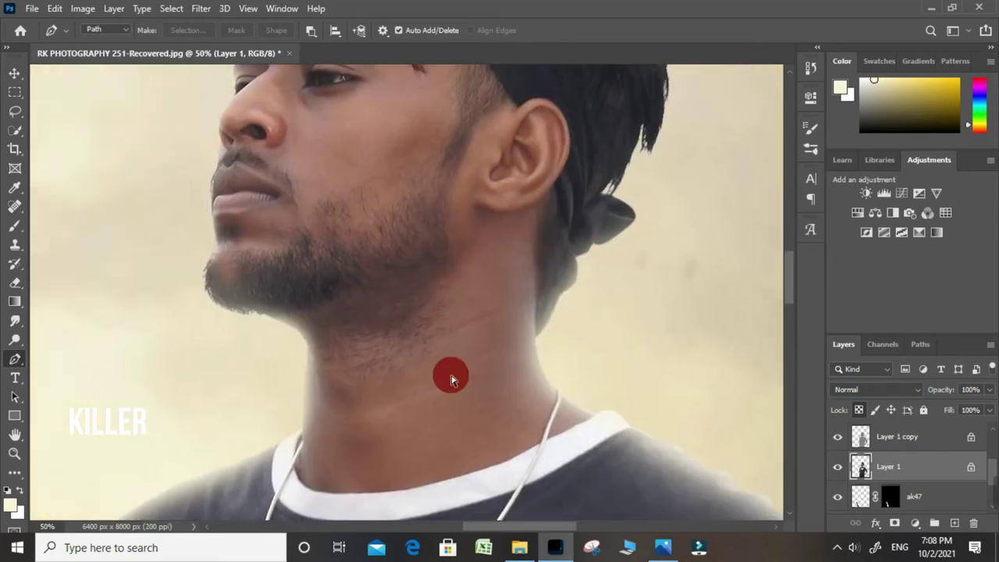
scroll(452, 380, up, 1)
Switch to the Mixer Brush and smooth the skin on the face and neck.
right_click(10, 235)
click(78, 263)
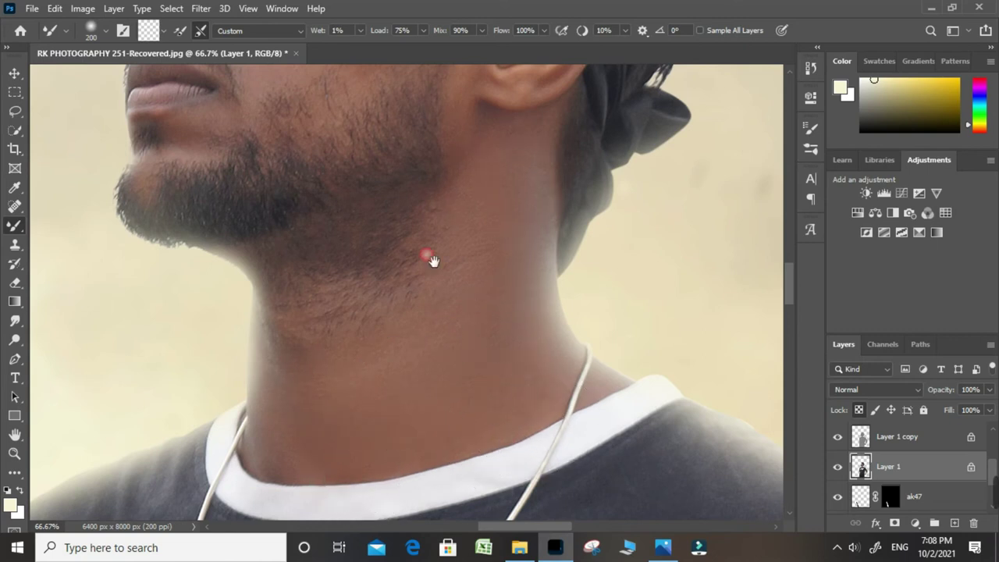
drag(433, 260, 471, 452)
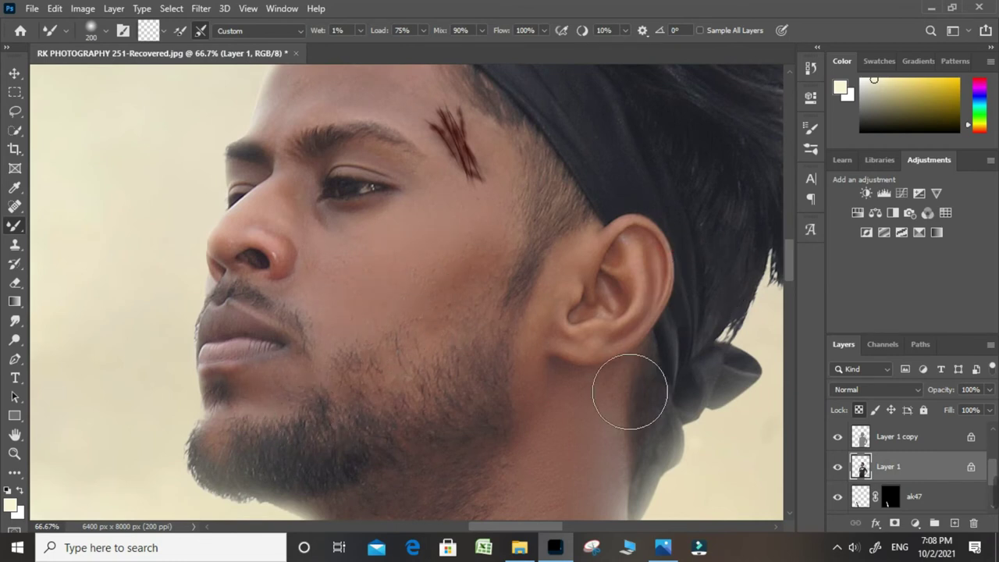
drag(599, 381, 618, 510)
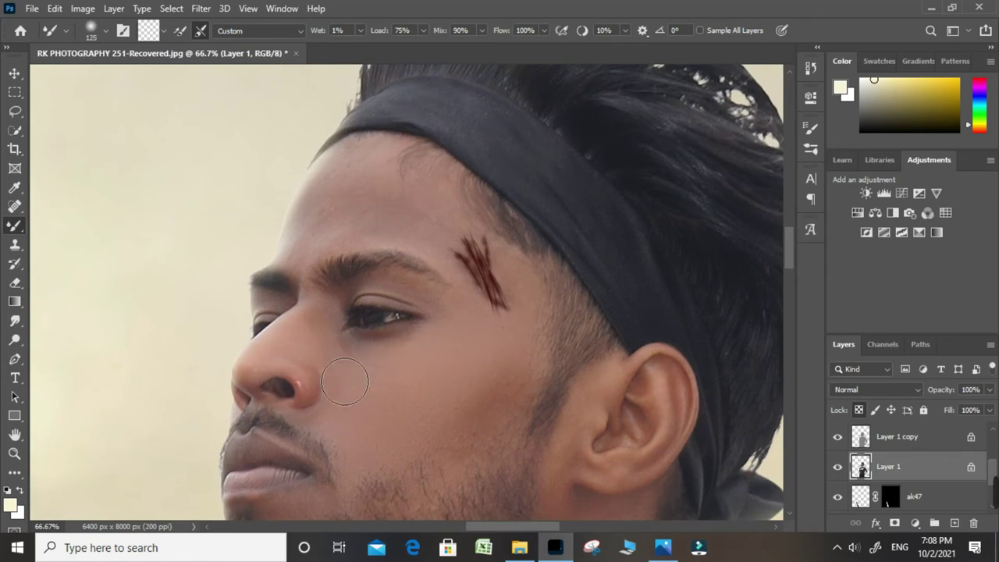
drag(439, 252, 447, 244)
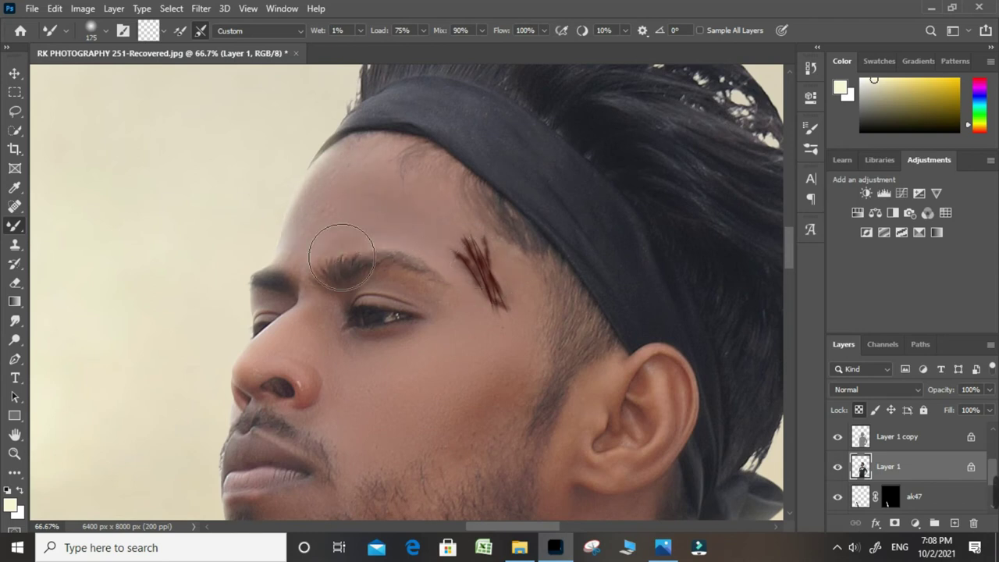
Enlarge the Mixer Brush and smooth the skin at the left wrist, then zoom out.
drag(535, 293, 422, 221)
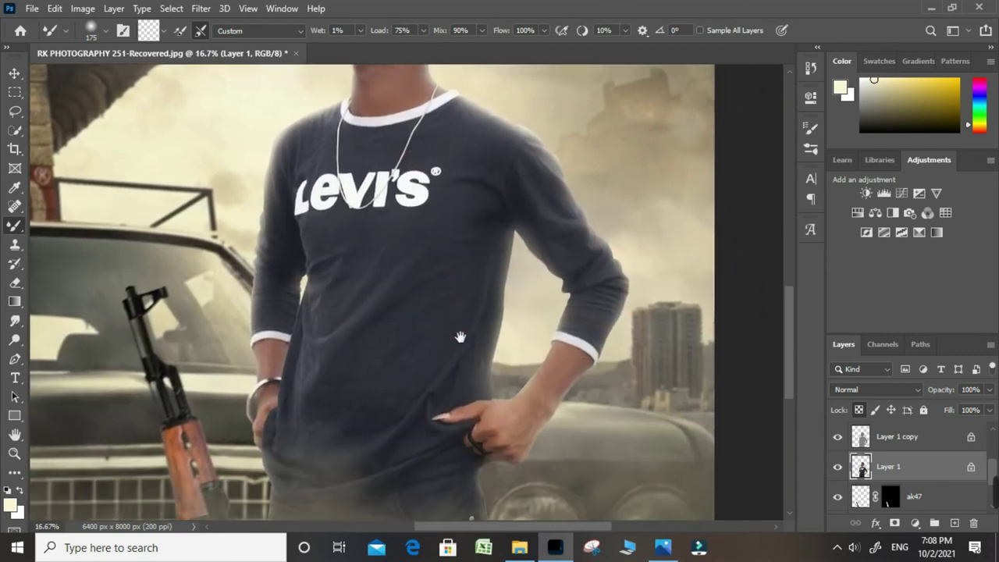
mouse_move(441, 342)
mouse_down()
mouse_move(518, 333)
mouse_move(543, 268)
mouse_up()
key(bracketright)
key(bracketright)
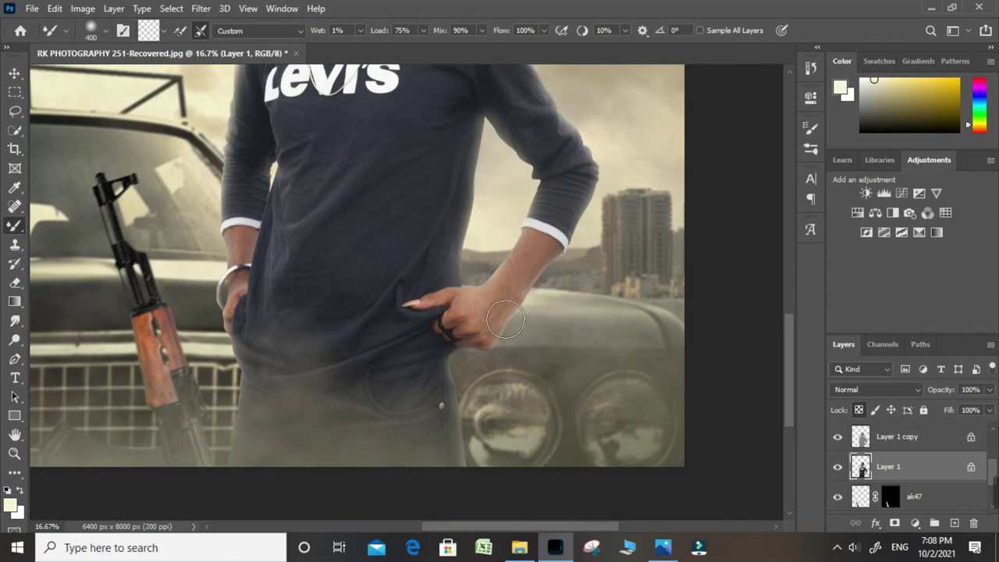
drag(240, 291, 259, 258)
drag(282, 191, 284, 347)
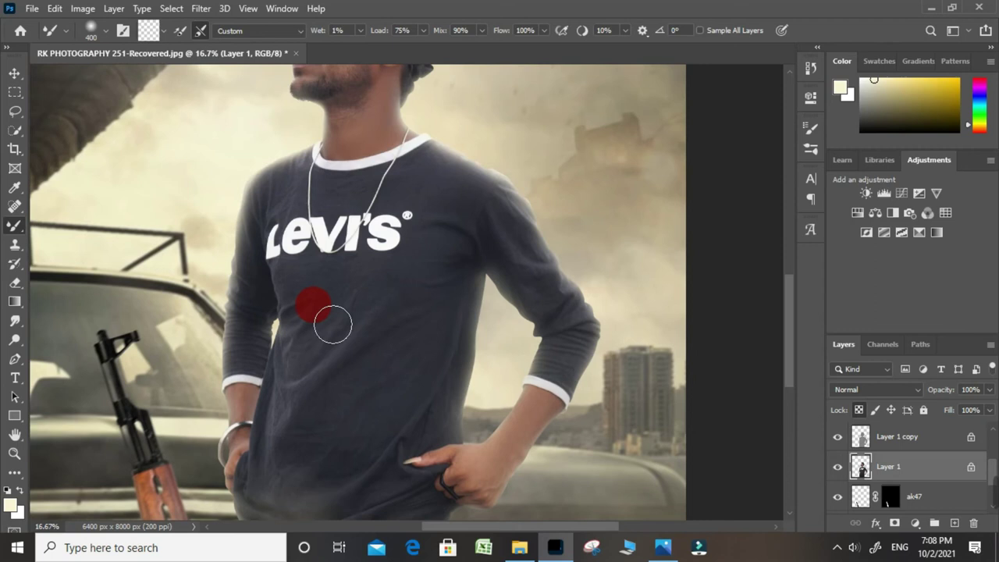
scroll(336, 359, down, 2)
scroll(367, 273, up, 1)
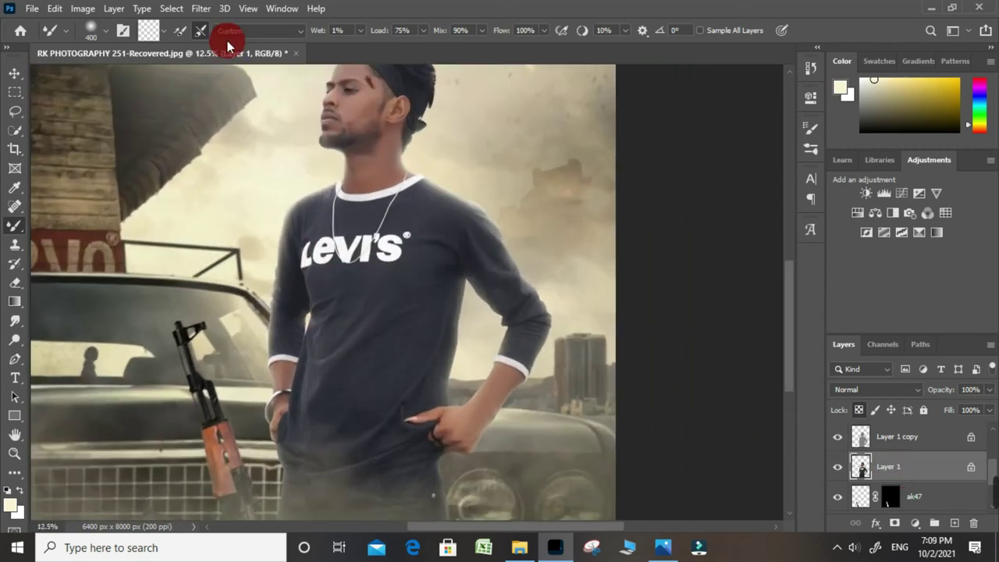
drag(265, 139, 160, 127)
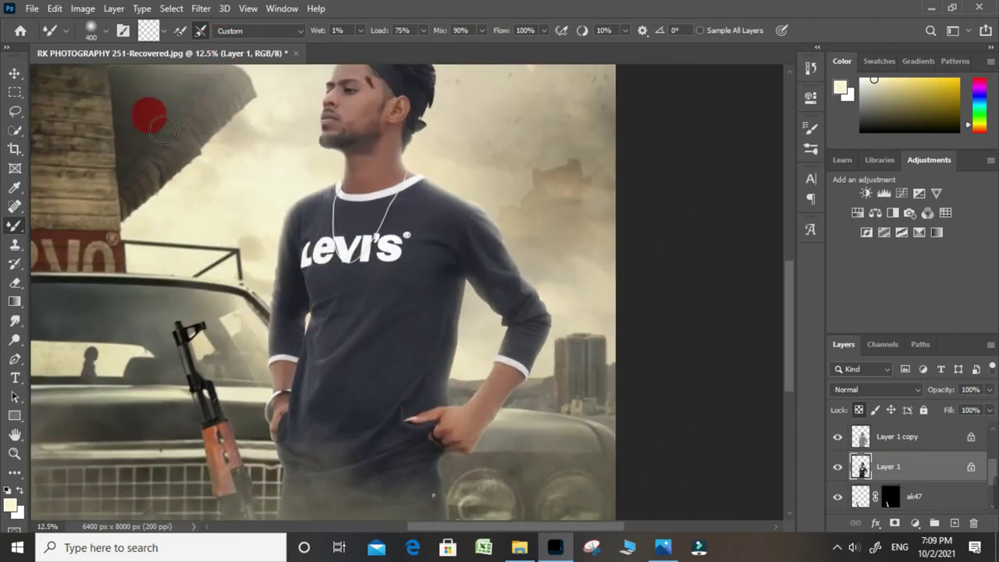
Quick-select the model's head, neck, forearm and hand.
click(14, 128)
drag(356, 169, 377, 233)
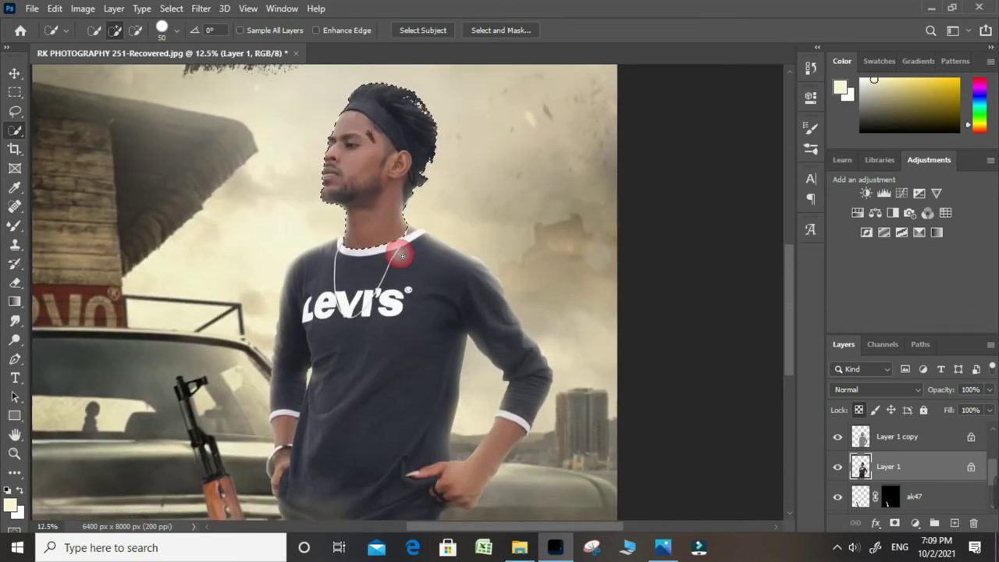
click(371, 221)
drag(371, 221, 348, 246)
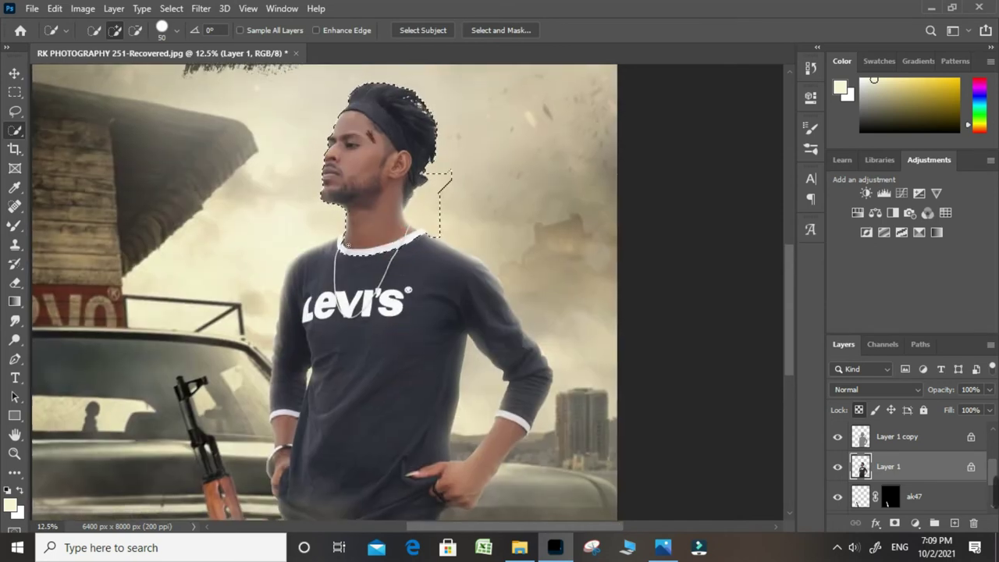
drag(409, 408, 351, 235)
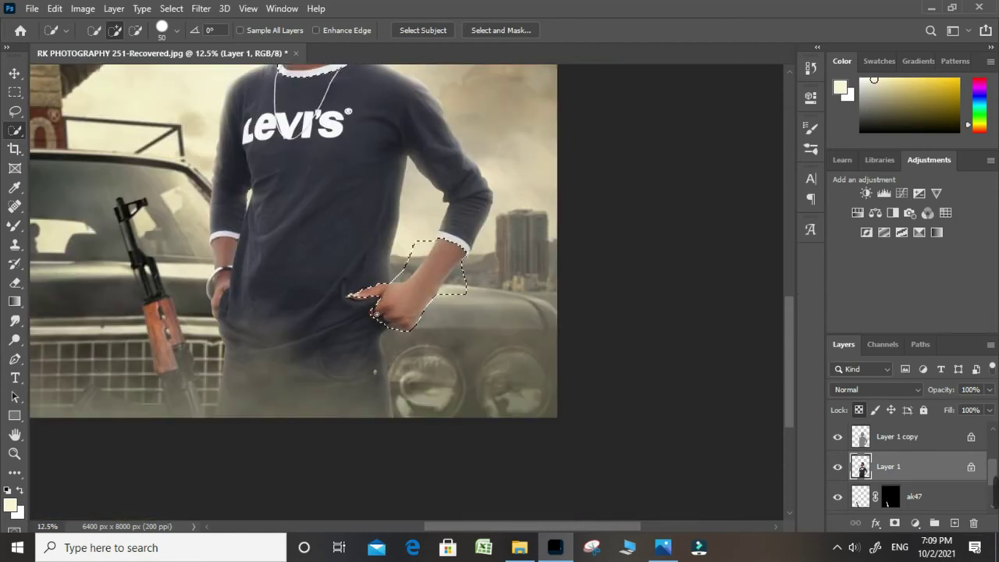
drag(223, 254, 213, 308)
drag(282, 156, 316, 331)
Feather the selection 10 px and brighten it with a Curves lift from 155 to 179.
key(shift+F6)
text(10)
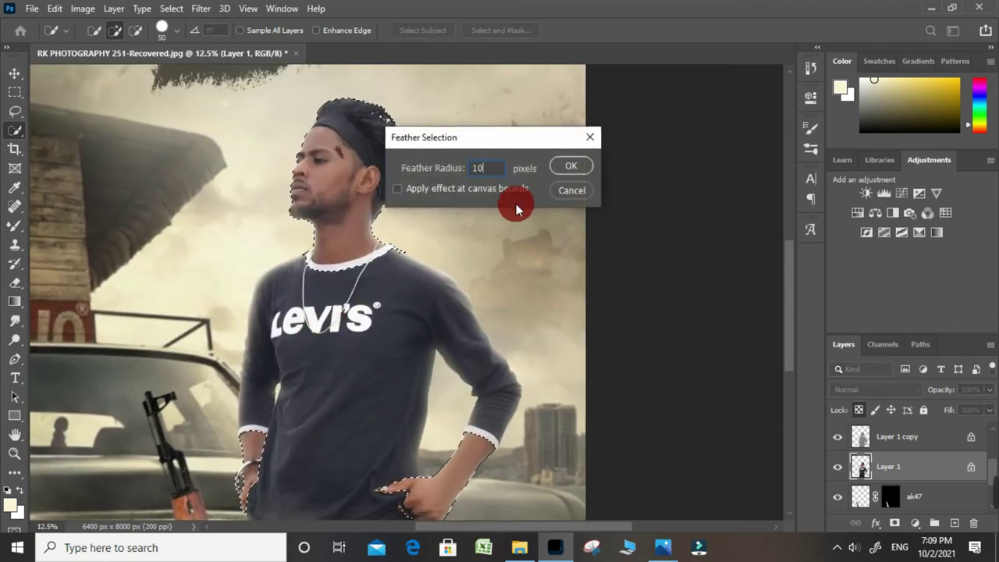
key(Return)
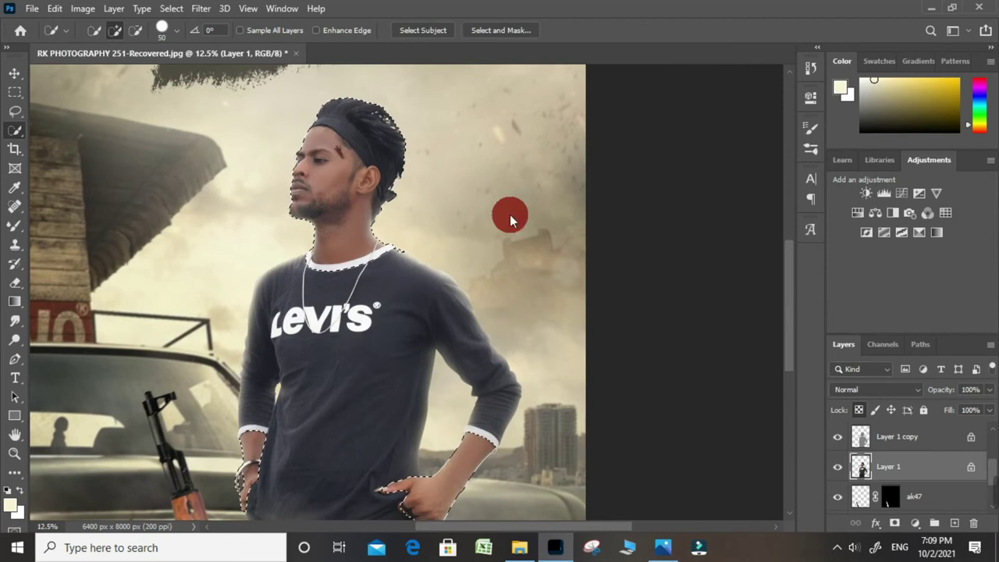
key(ctrl+m)
drag(654, 261, 652, 240)
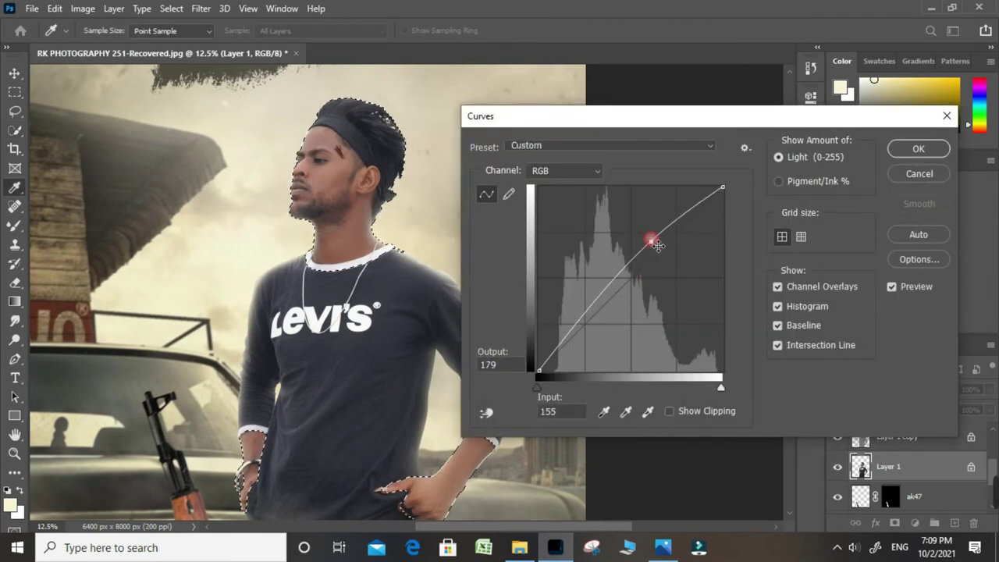
click(897, 144)
key(w)
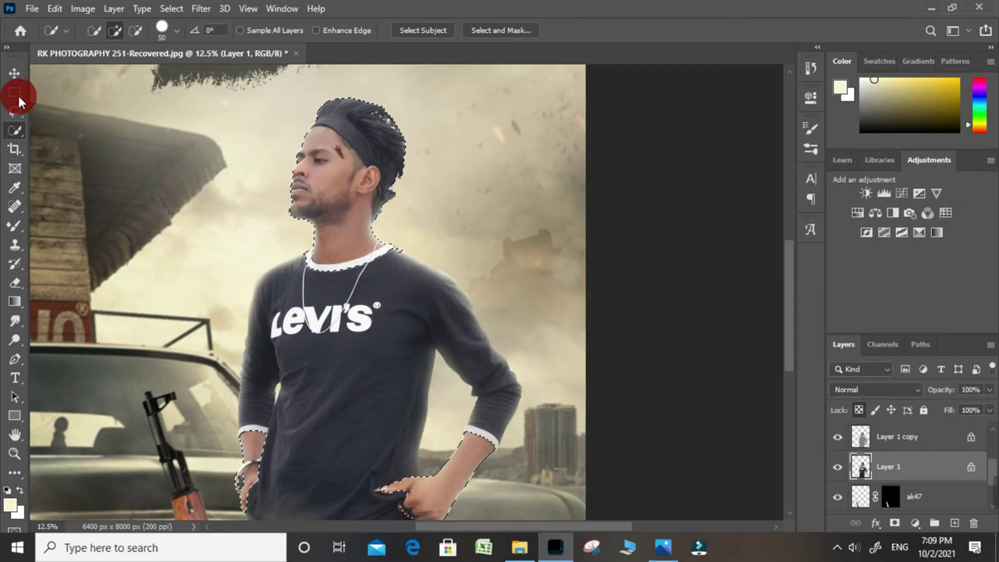
Deselect and make Layer 1 copy the active layer.
click(16, 94)
click(522, 211)
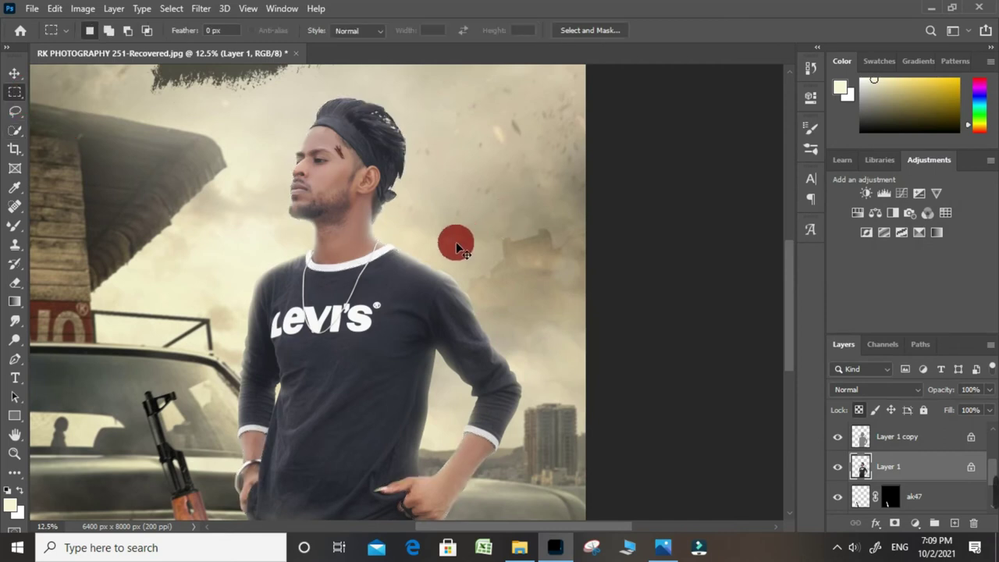
key(ctrl+minus)
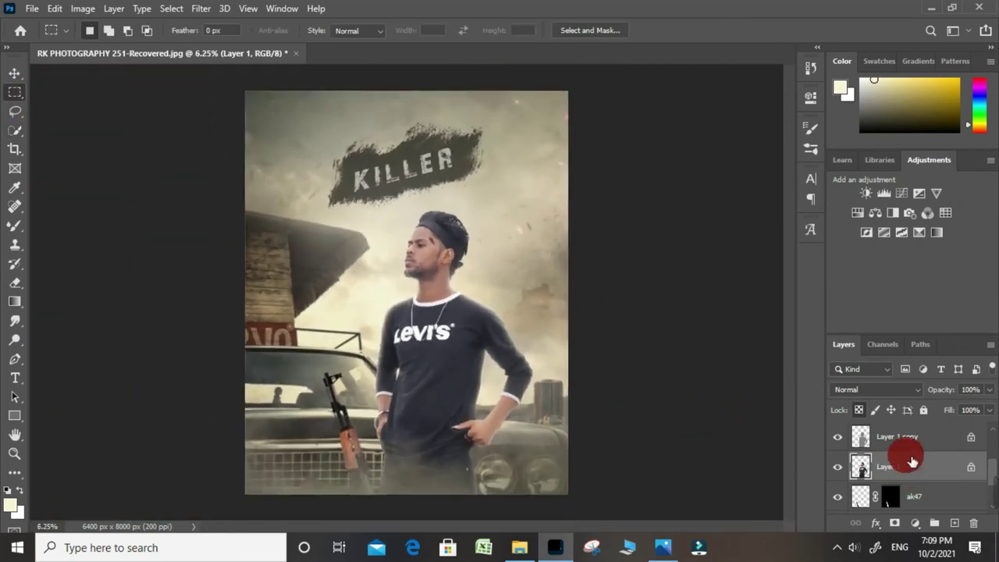
click(898, 441)
key(ctrl+plus)
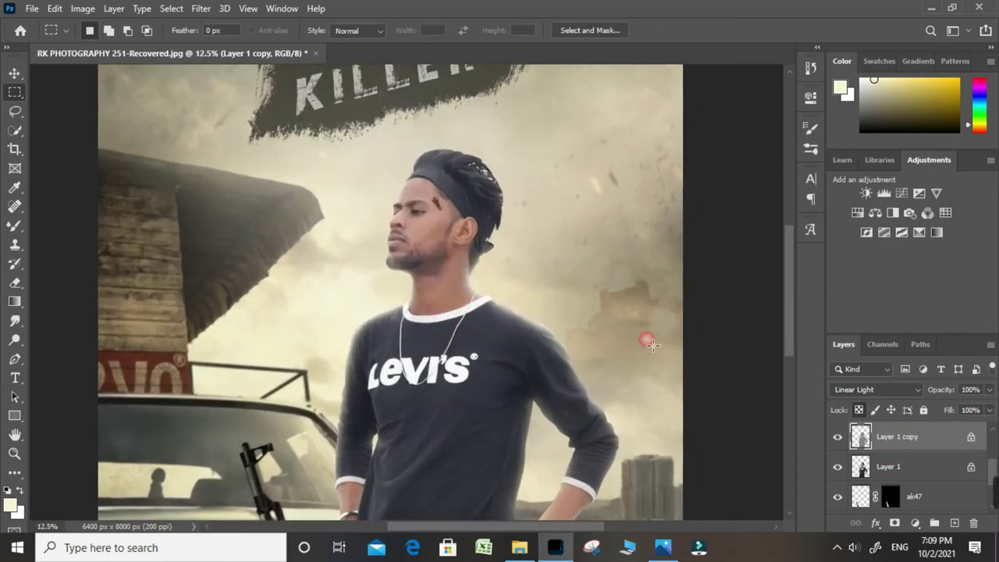
Add a Channel Mixer adjustment layer.
key(ctrl+minus)
click(917, 523)
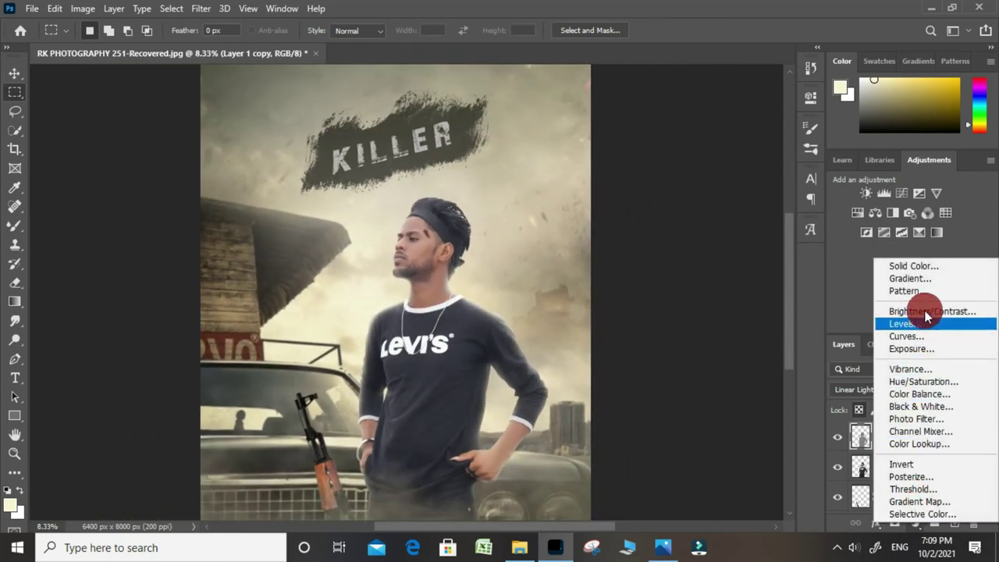
click(921, 432)
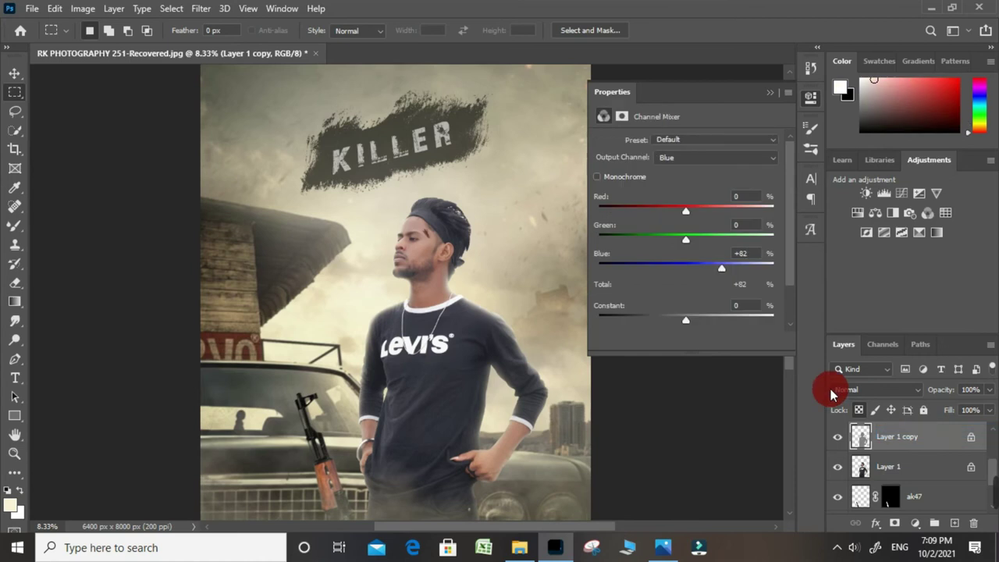
key(ctrl+plus)
drag(520, 141, 480, 125)
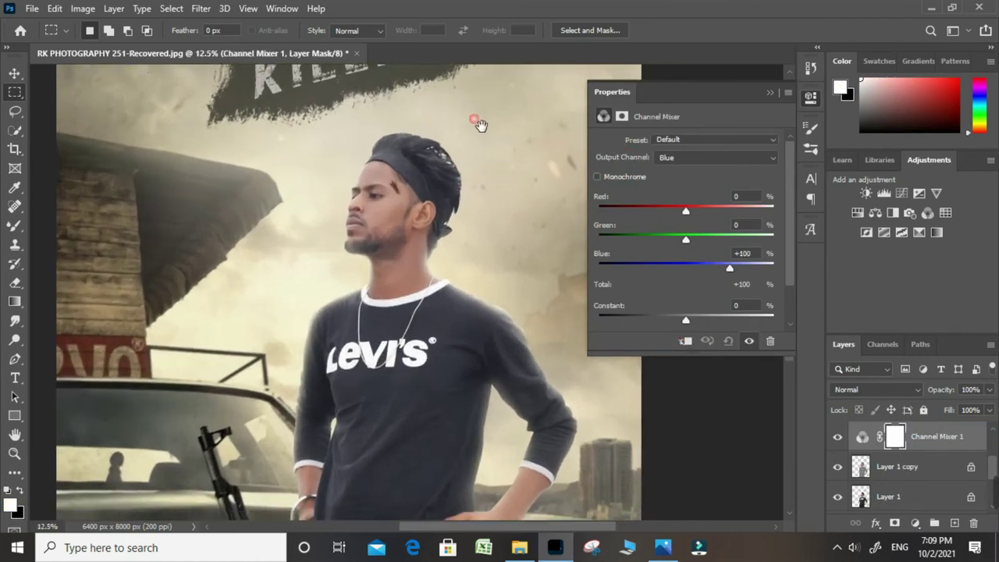
Set the Channel Mixer's Blue output to Blue +85 and Constant +3.
click(686, 160)
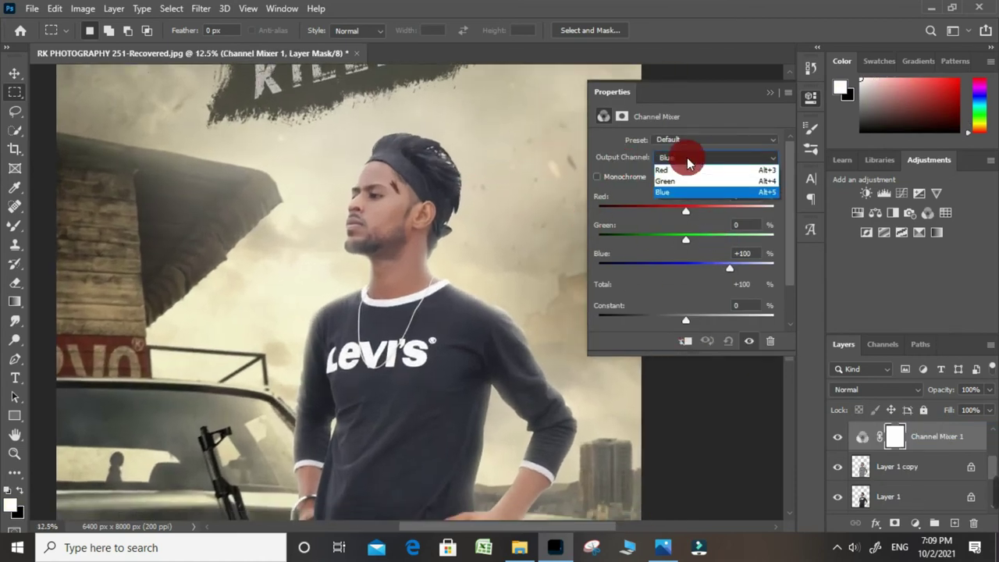
click(688, 161)
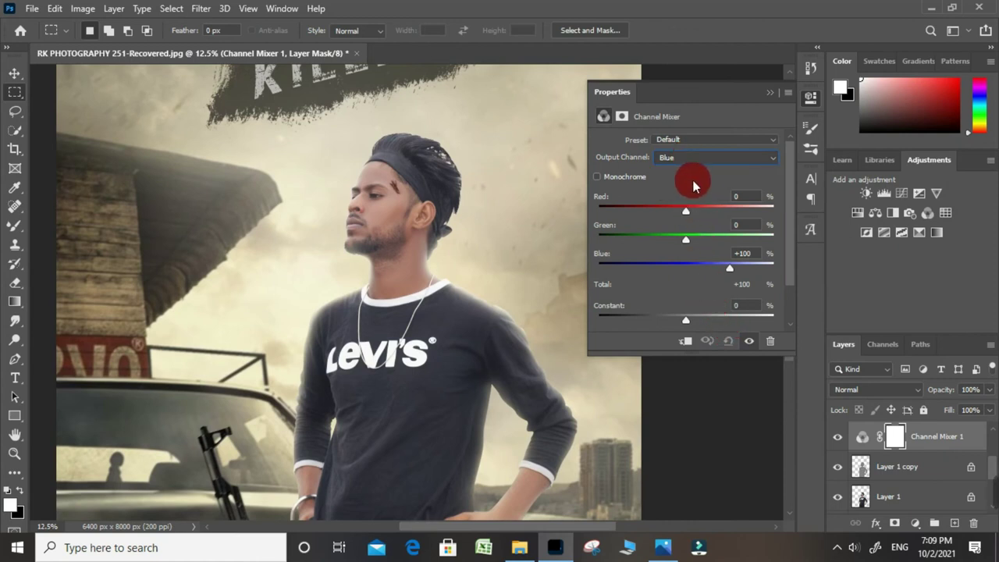
drag(700, 275, 726, 271)
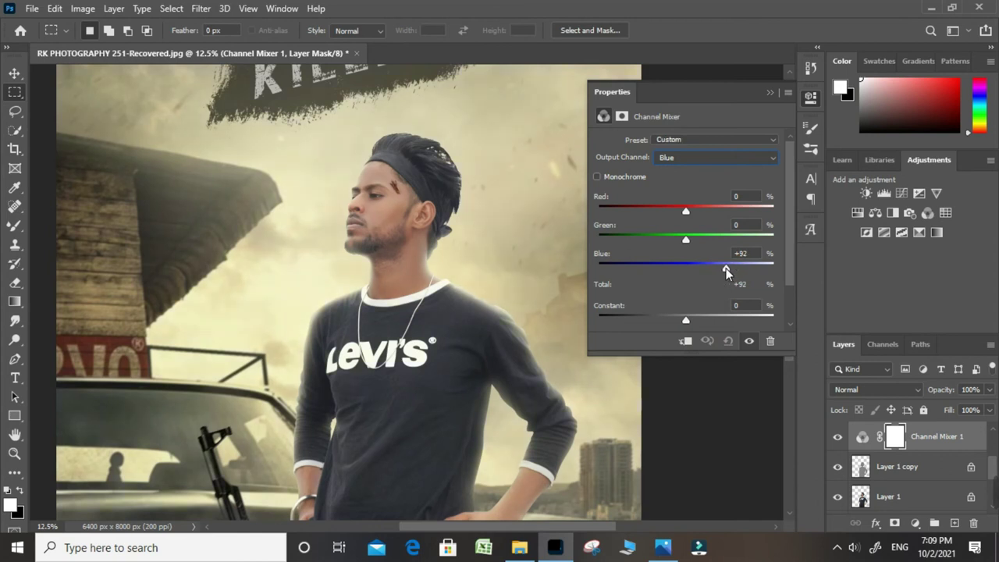
click(688, 321)
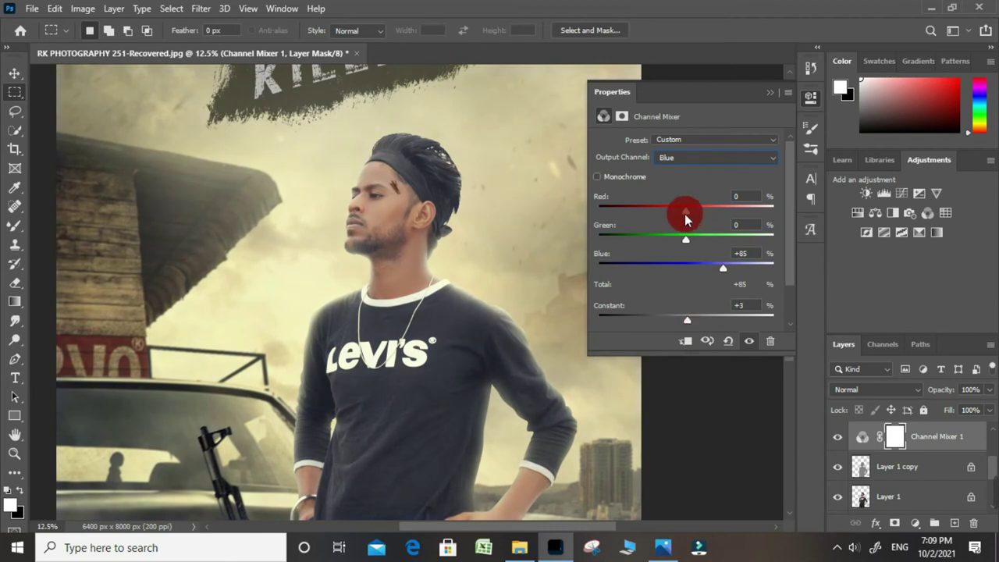
click(780, 92)
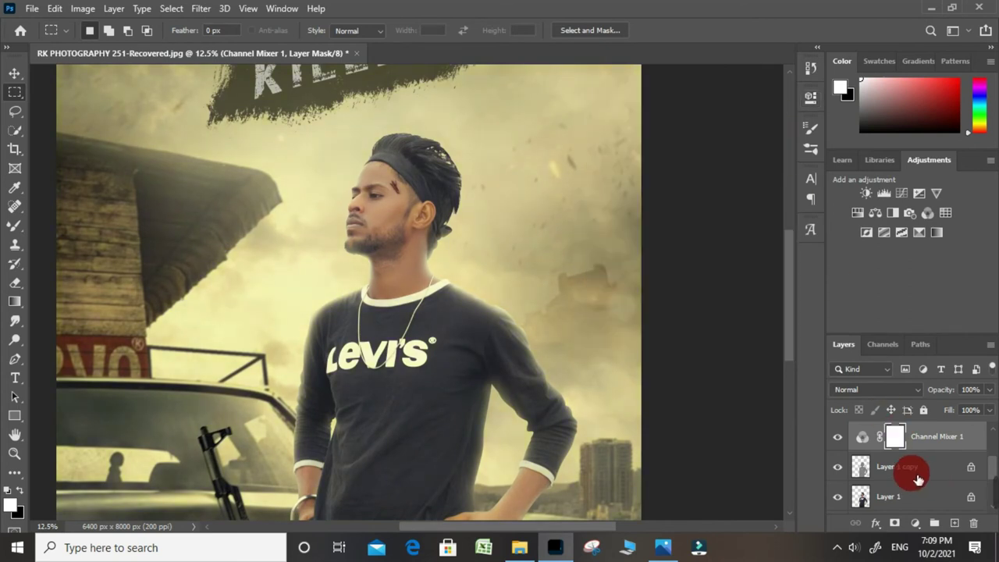
Lower the Channel Mixer layer's opacity to 71% and check the grade.
key(ctrl+minus)
key(ctrl+minus)
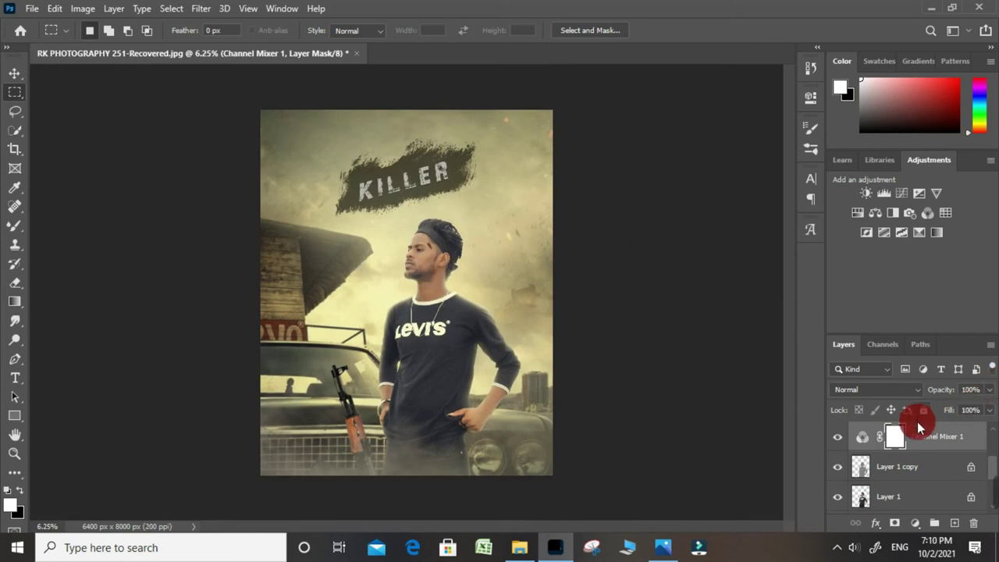
click(989, 390)
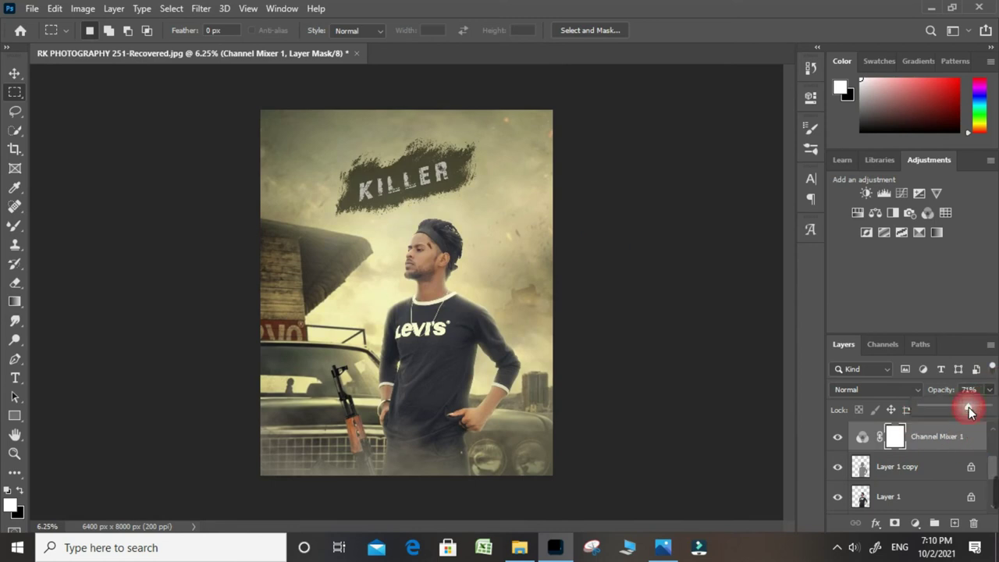
key(ctrl+plus)
key(ctrl+minus)
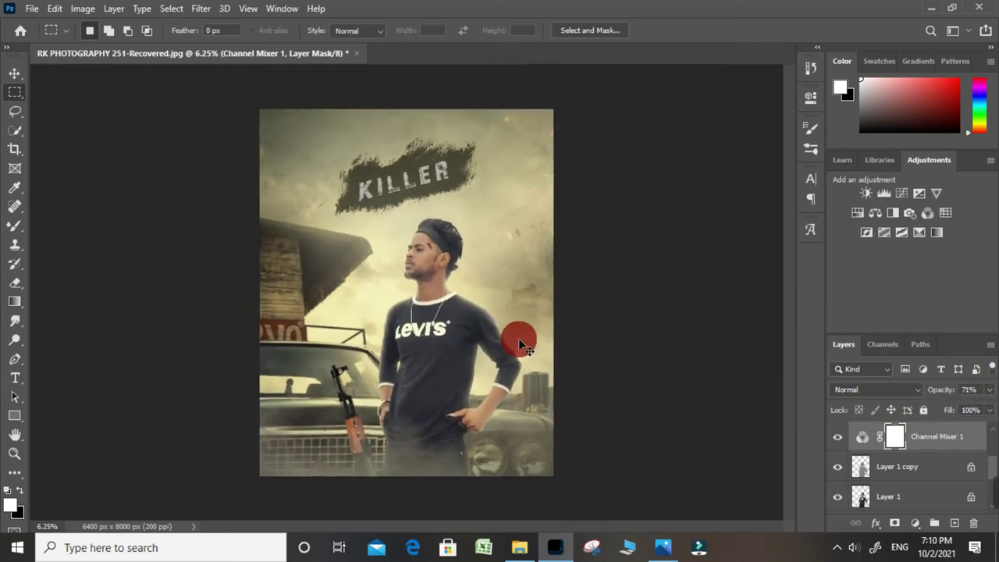
key(ctrl+plus)
key(ctrl+plus)
key(ctrl+minus)
key(ctrl+plus)
key(ctrl+plus)
key(ctrl+minus)
key(ctrl+minus)
key(ctrl+minus)
key(ctrl+plus)
key(ctrl+minus)
key(ctrl+plus)
Convert the ak47 layer to a Smart Object and rasterize it.
scroll(468, 434, down, 2)
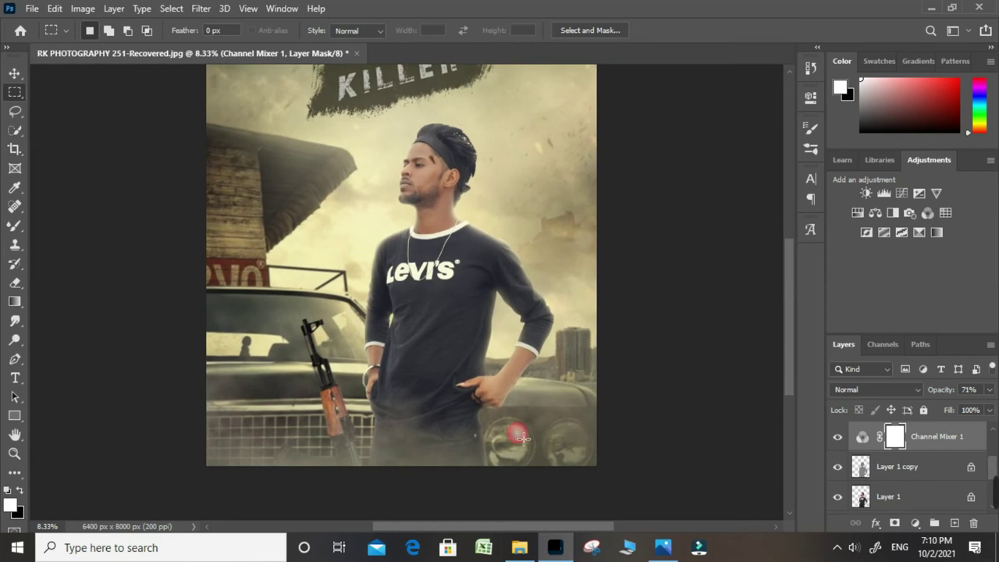
scroll(905, 460, down, 3)
scroll(909, 457, down, 2)
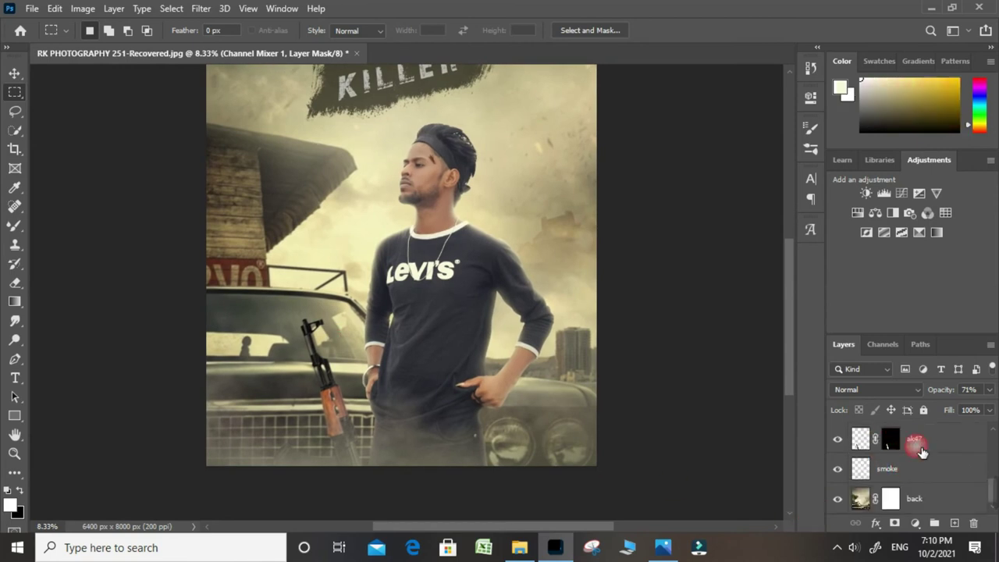
click(925, 444)
right_click(929, 447)
click(812, 207)
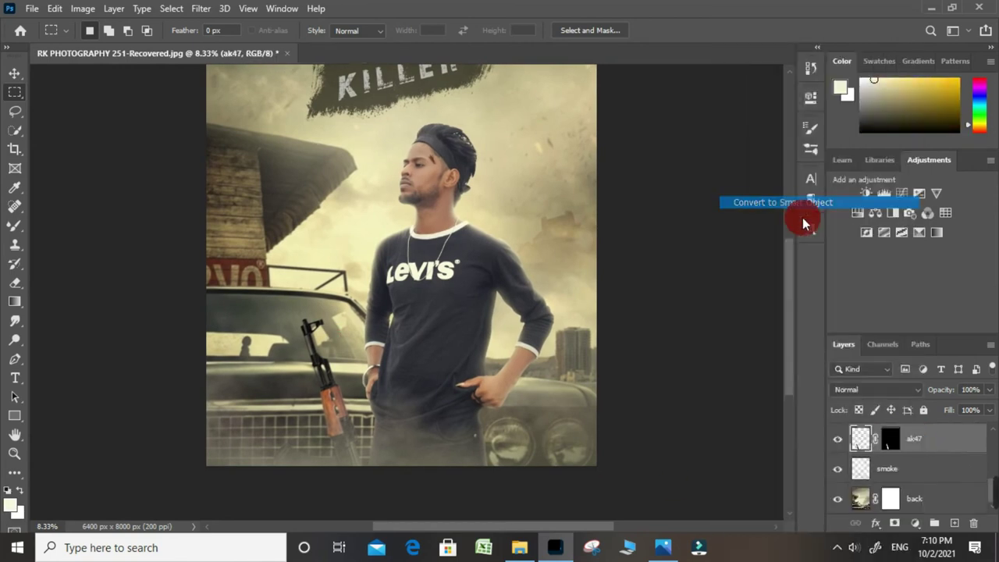
right_click(932, 452)
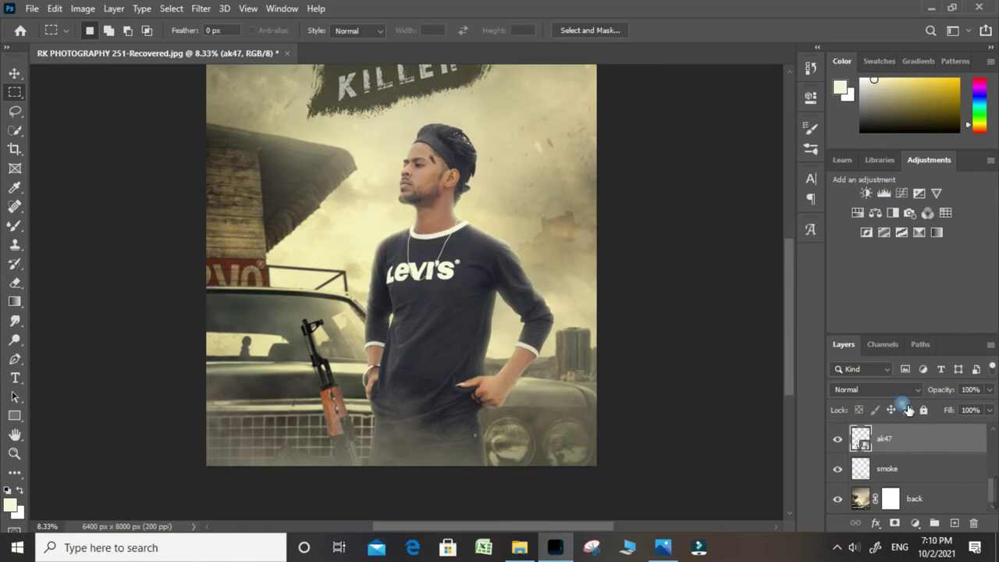
click(738, 281)
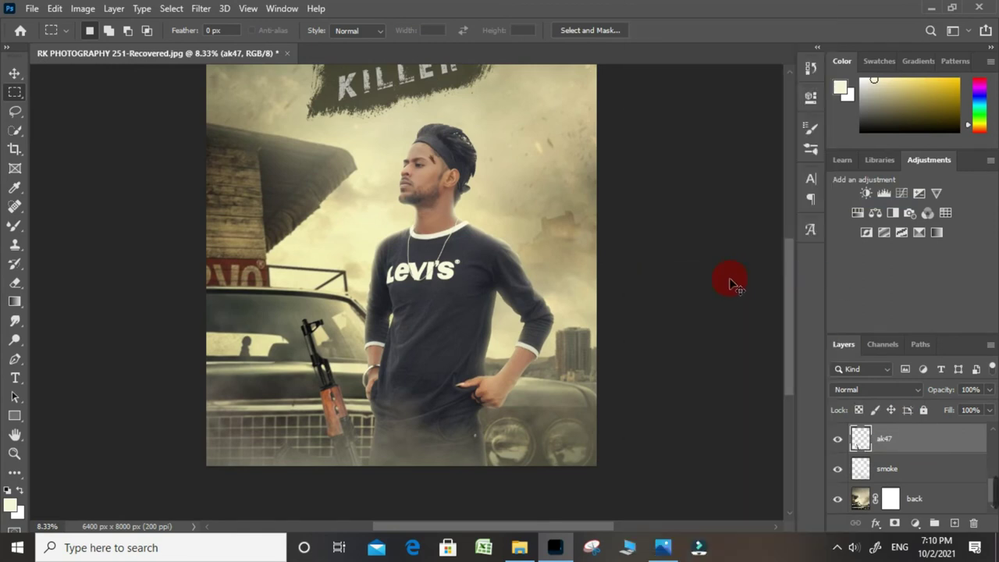
Cut the ak47 layer's saturation to -27 with Hue/Saturation.
key(ctrl+u)
drag(715, 289, 696, 288)
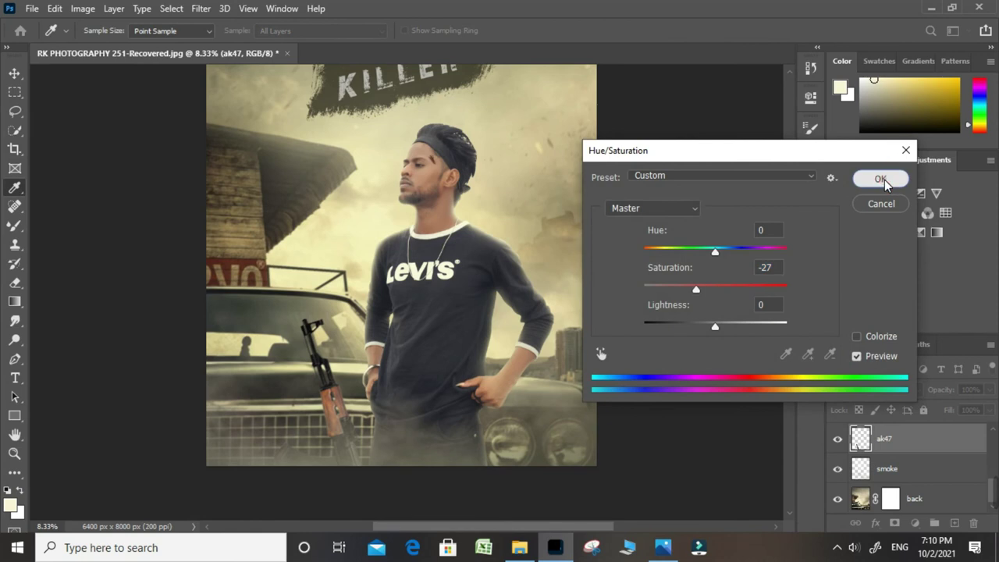
click(881, 180)
Apply a Motion Blur of angle 35 and distance 29 to the gun.
click(201, 8)
mouse_move(209, 174)
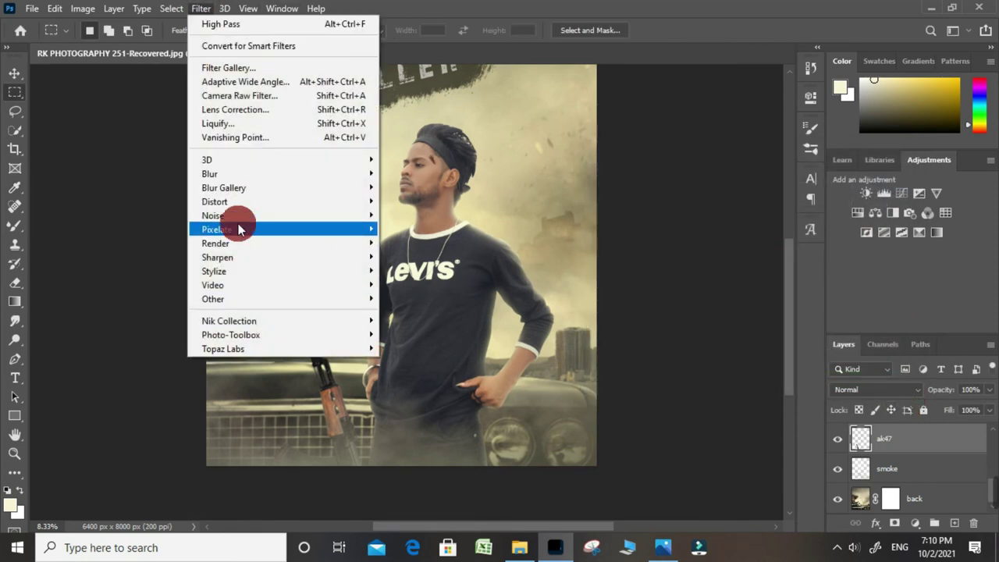
click(414, 258)
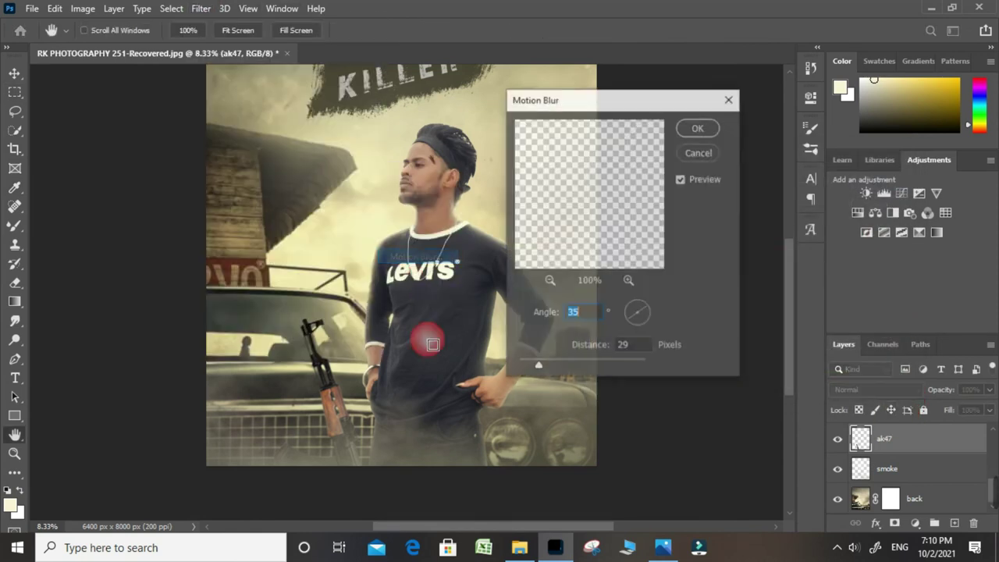
click(696, 133)
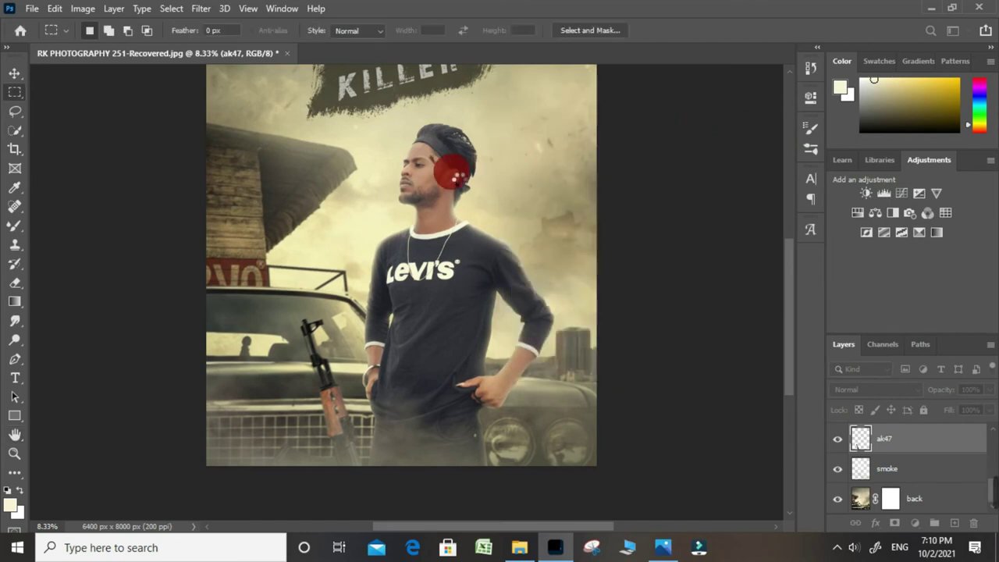
mouse_move(409, 175)
mouse_down()
mouse_move(418, 165)
mouse_move(428, 258)
mouse_up()
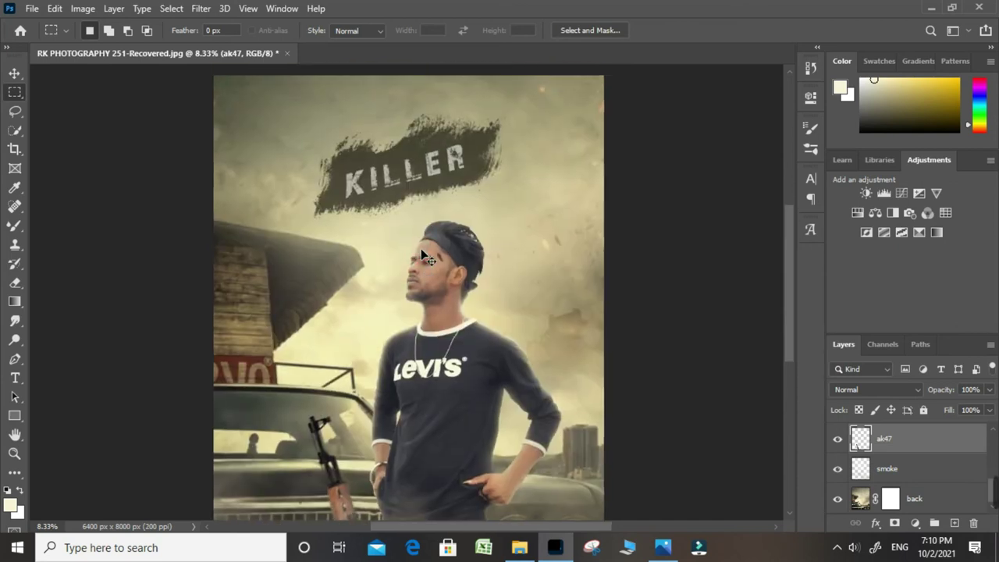
alt+click(480, 269)
key(ctrl+plus)
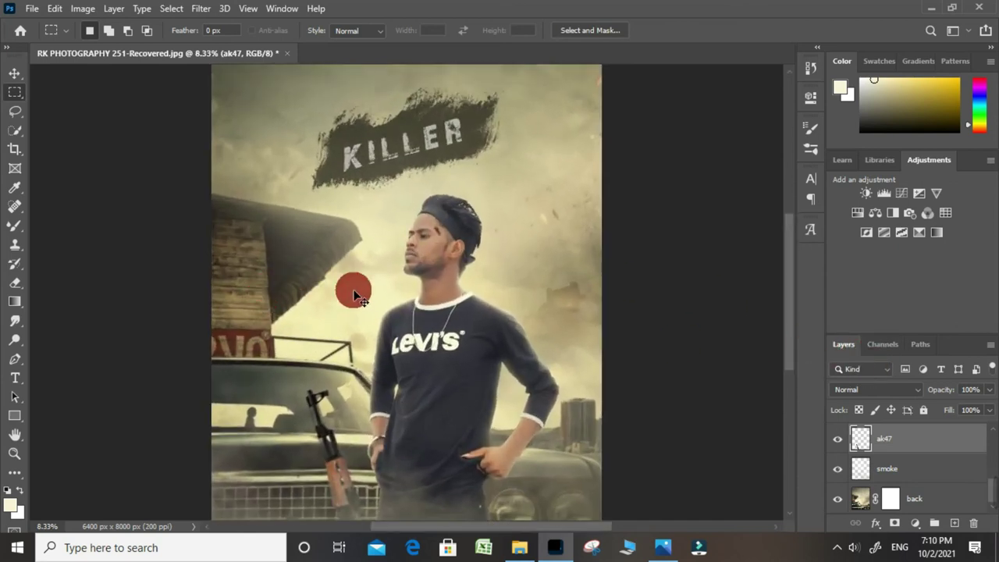
Duplicate the smoke2 layer to thicken the smoke at the bottom.
key(ctrl+plus)
key(ctrl+minus)
scroll(917, 458, up, 3)
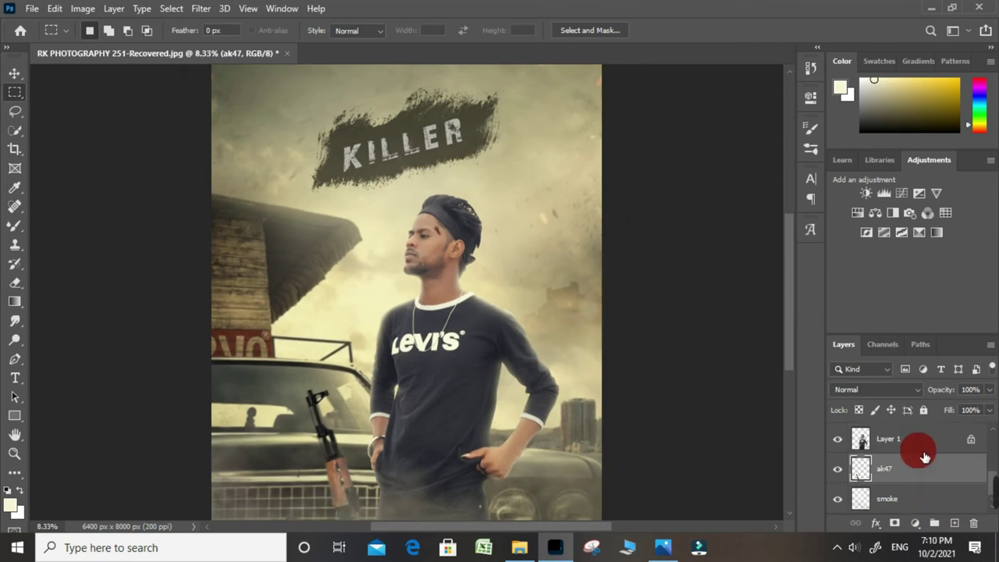
drag(925, 446, 954, 523)
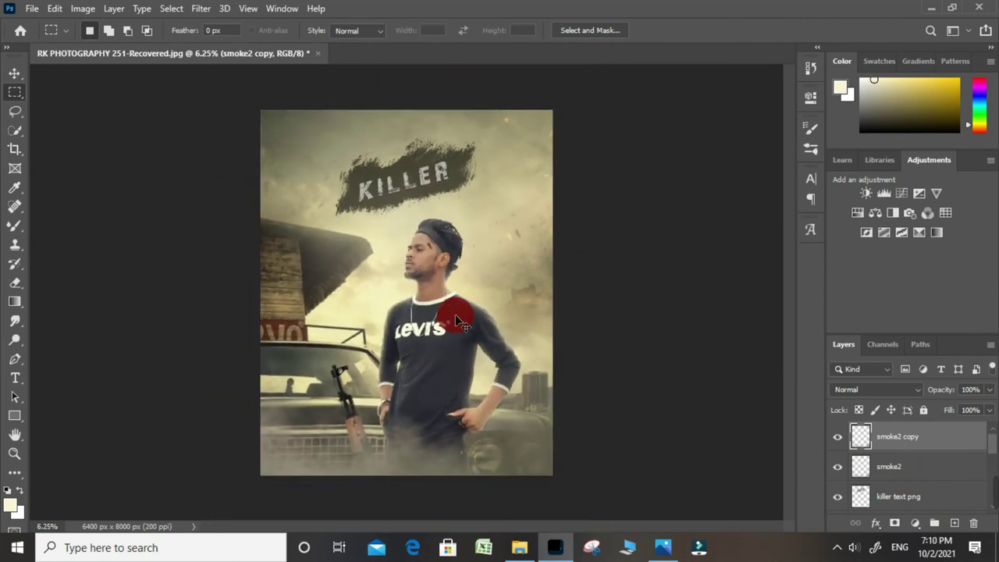
key(ctrl+minus)
key(ctrl+plus)
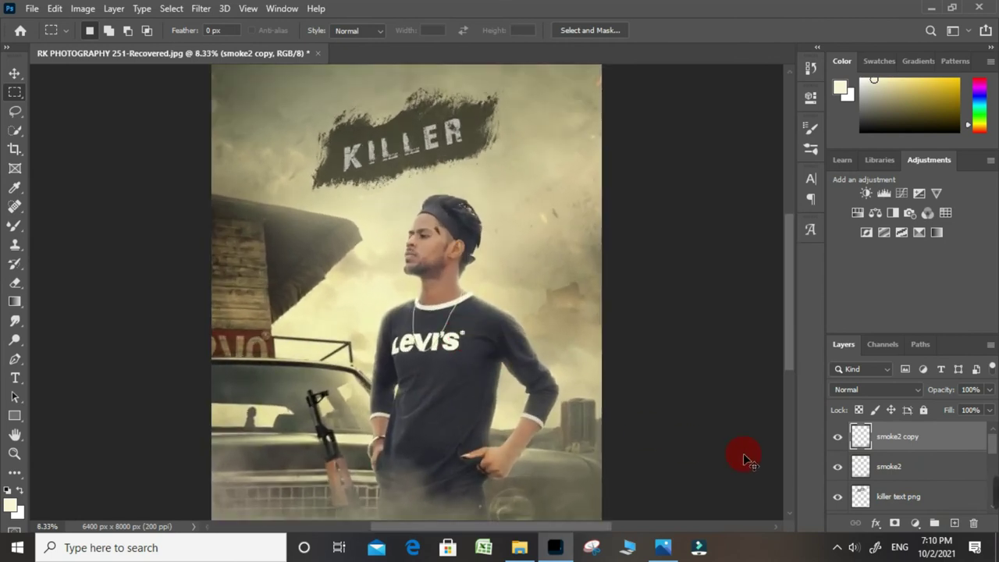
Flatten the image into one Background layer and duplicate it as Background copy.
right_click(937, 437)
click(825, 461)
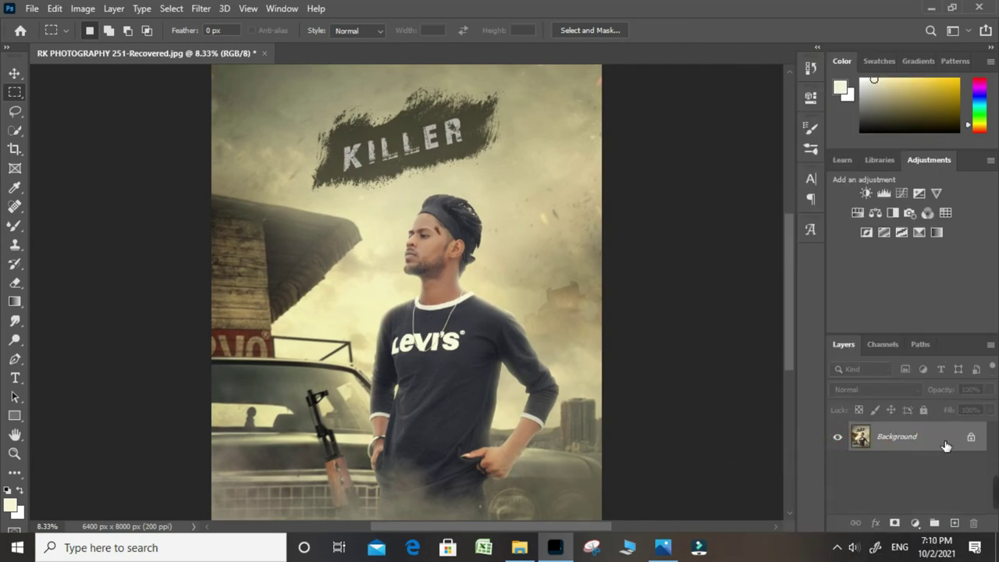
drag(946, 446, 954, 522)
Open the Camera Raw Filter and raise Orange luminance to +18.
click(201, 9)
click(237, 109)
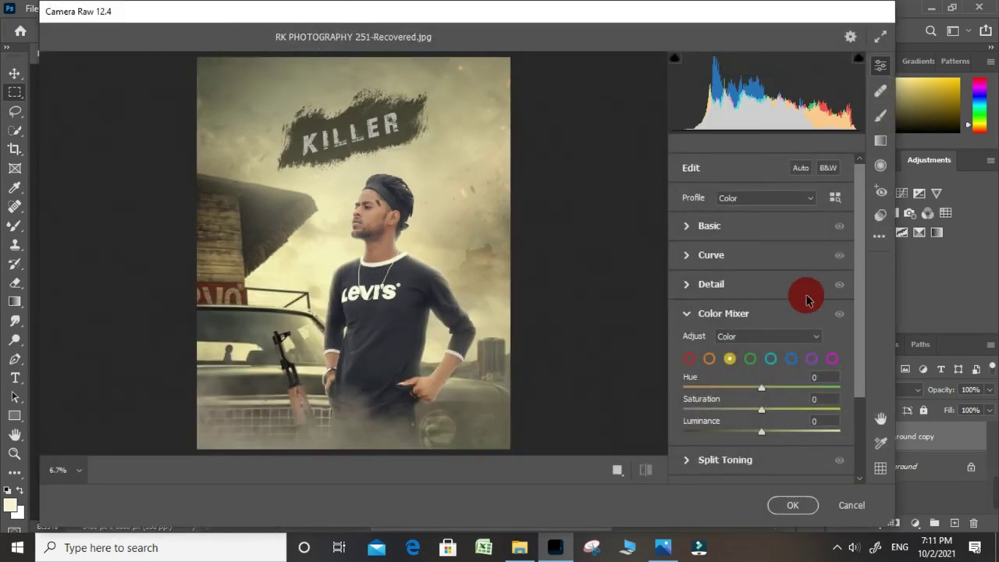
click(709, 359)
click(775, 434)
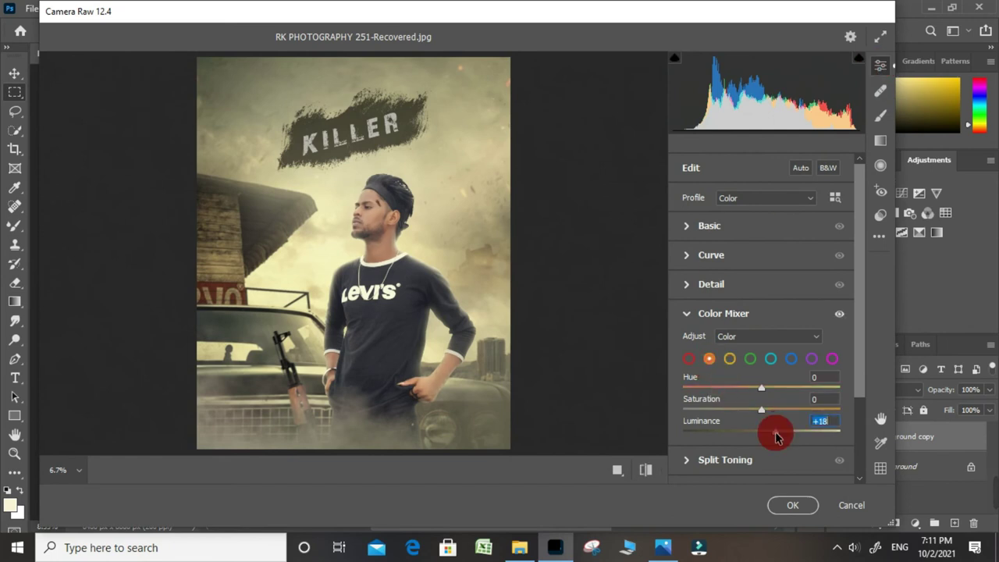
In the Color Mixer, reduce aqua saturation and cut blue saturation to -70.
click(689, 358)
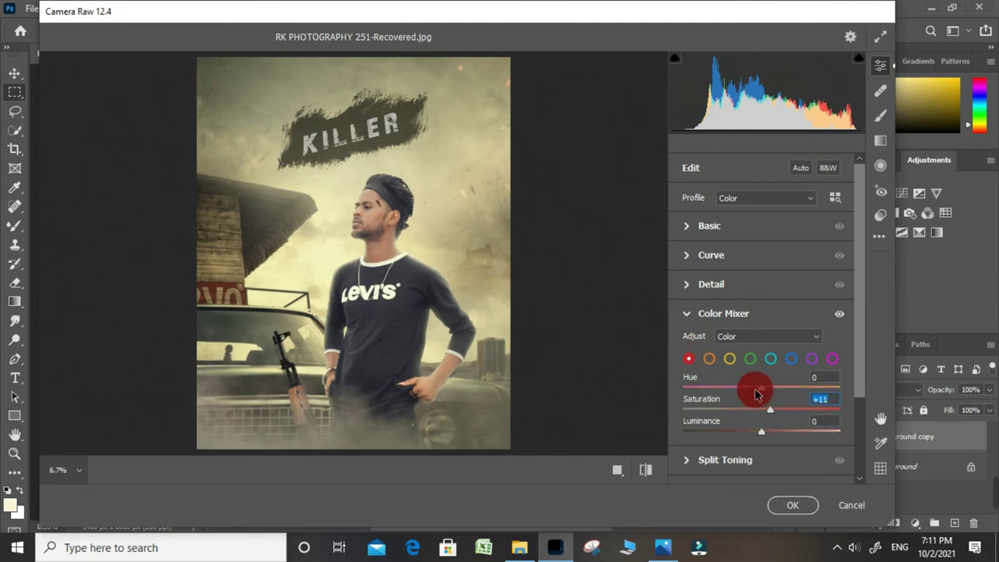
click(771, 359)
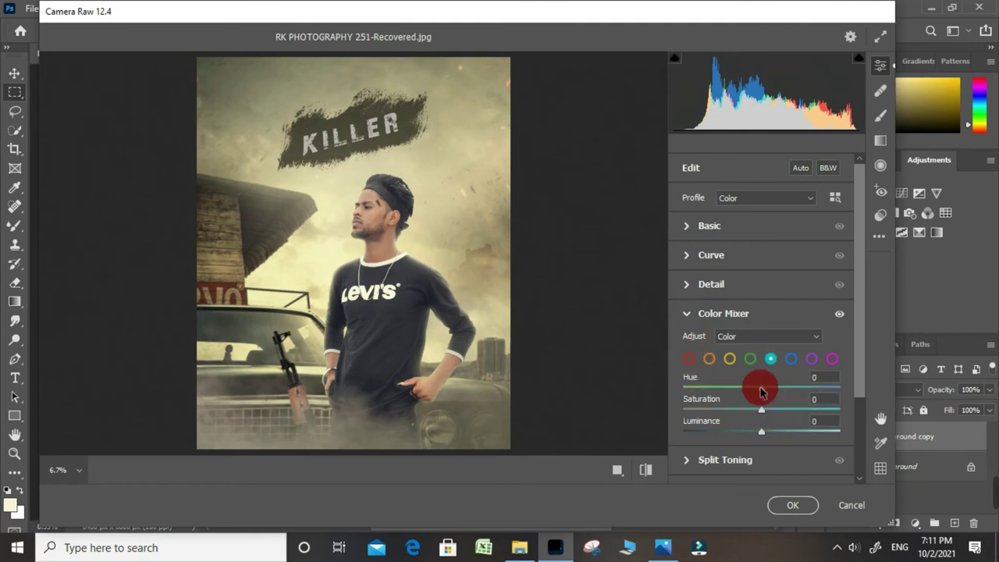
drag(737, 419, 714, 414)
click(751, 359)
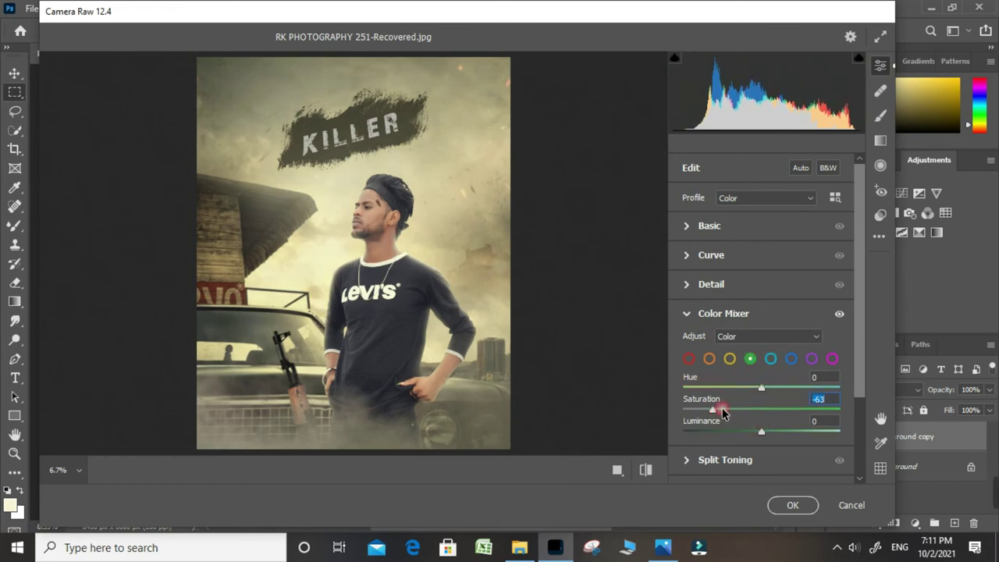
click(791, 358)
drag(761, 409, 725, 410)
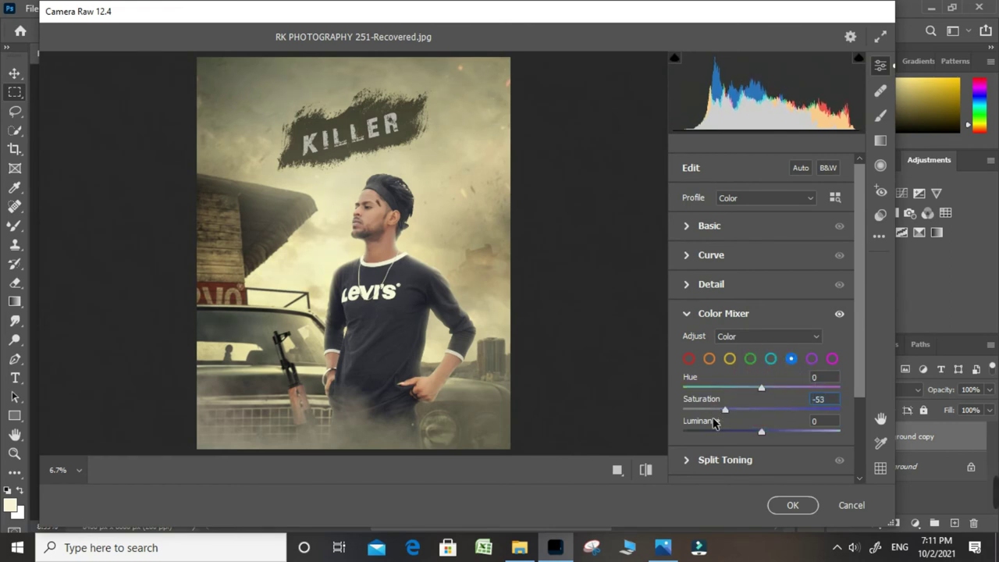
Raise Texture to +15, Clarity to +15 and Dehaze to +17.
click(686, 226)
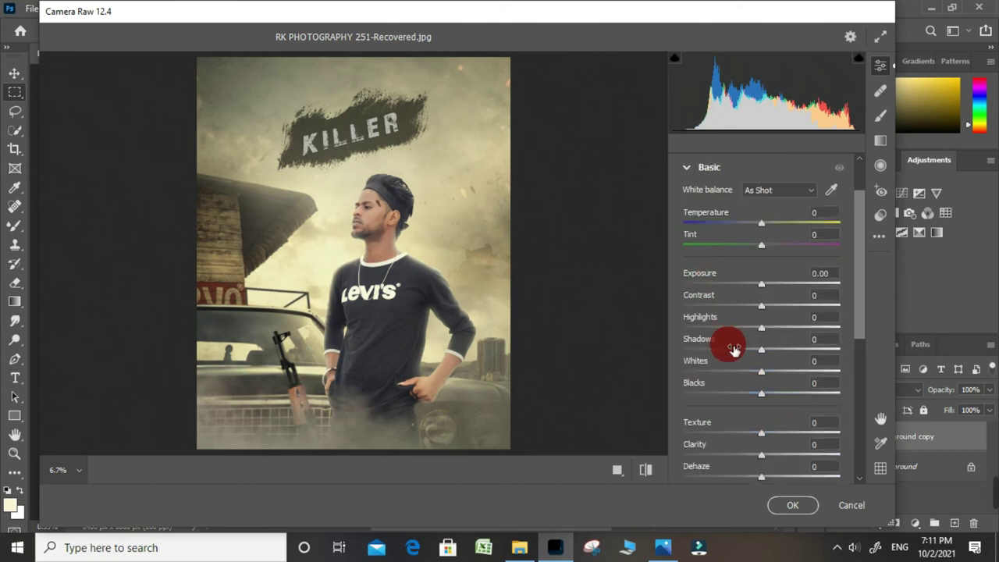
drag(771, 460, 773, 457)
click(775, 476)
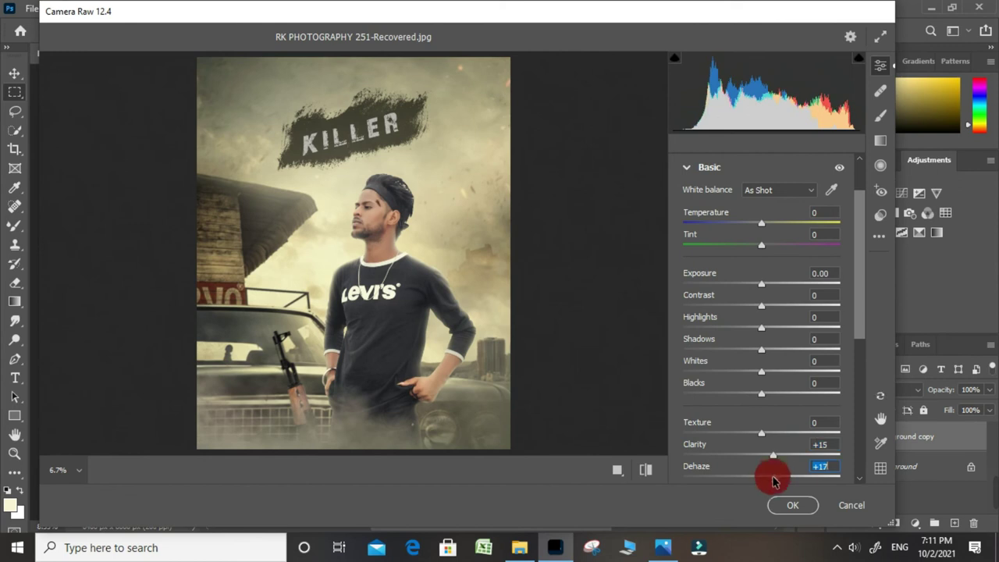
click(773, 435)
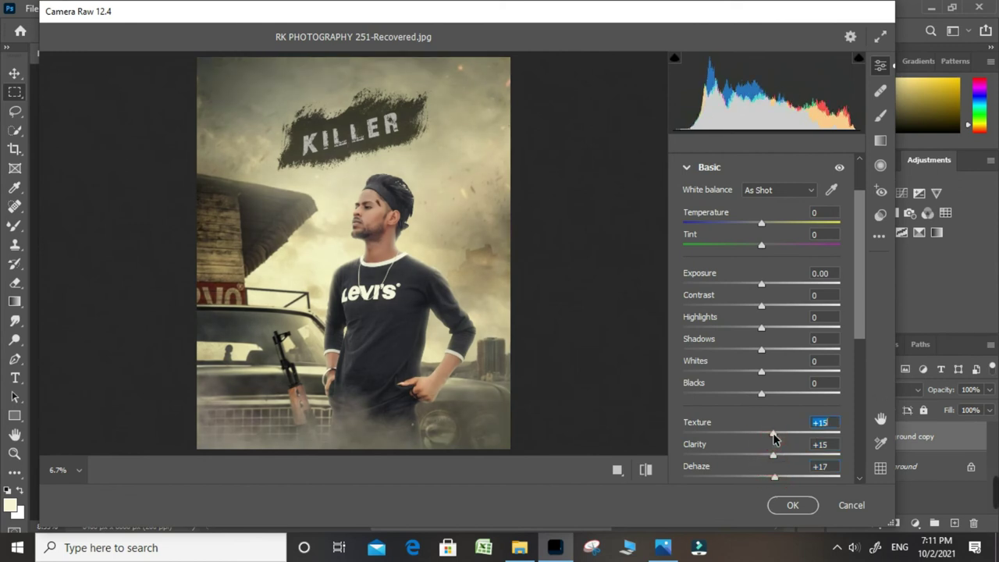
Set Whites +54, Blacks -20, Exposure +0.35, Highlights +51 and apply the grade.
scroll(424, 240, up, 1)
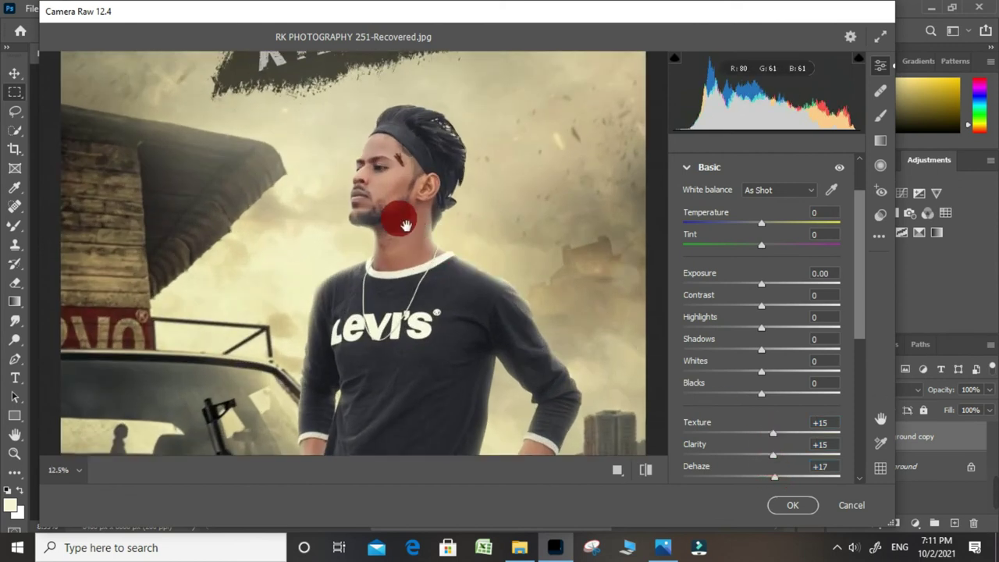
drag(405, 226, 425, 270)
mouse_move(701, 367)
mouse_down()
mouse_move(804, 373)
mouse_move(749, 400)
mouse_up()
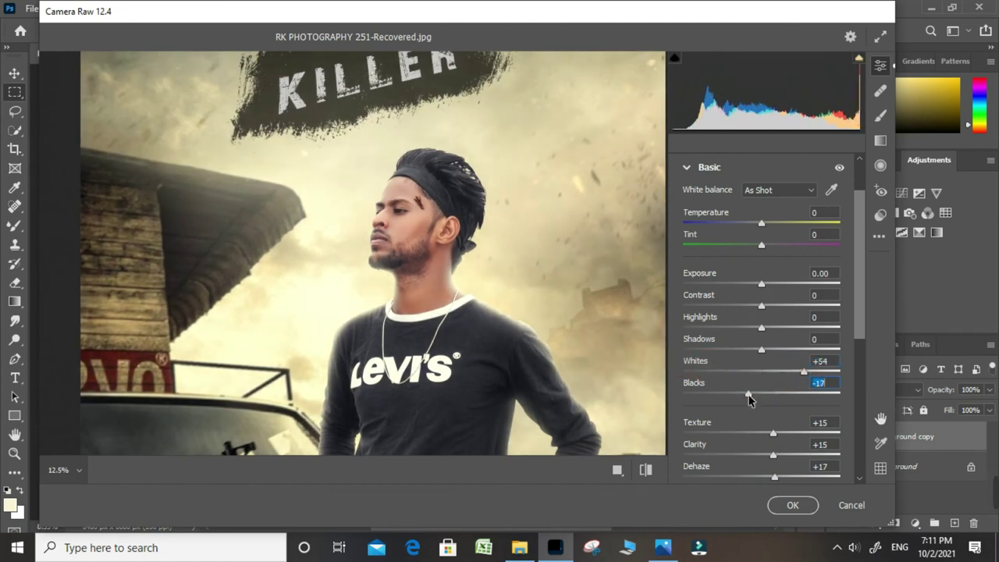
drag(762, 285, 769, 292)
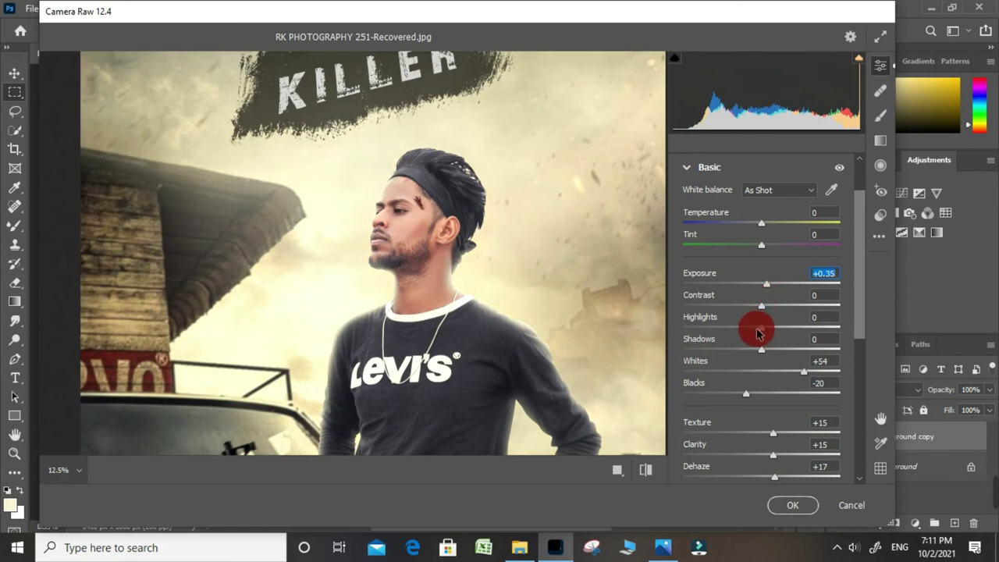
drag(461, 326, 383, 326)
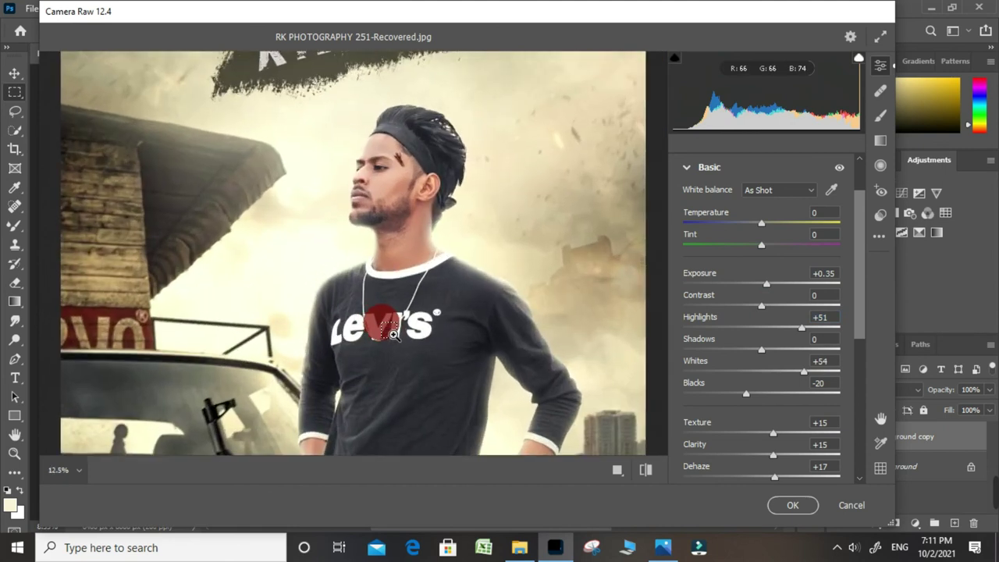
click(393, 334)
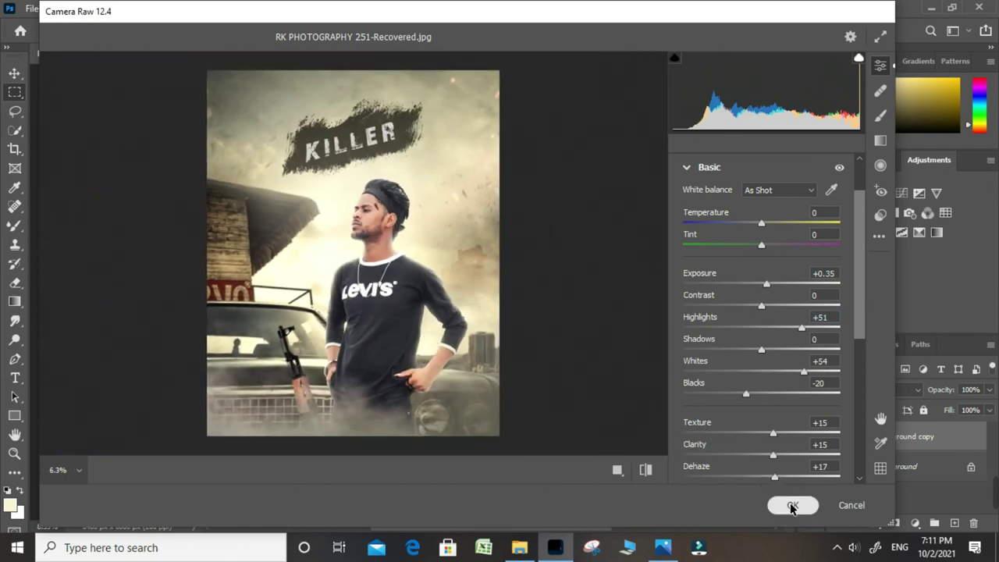
click(793, 505)
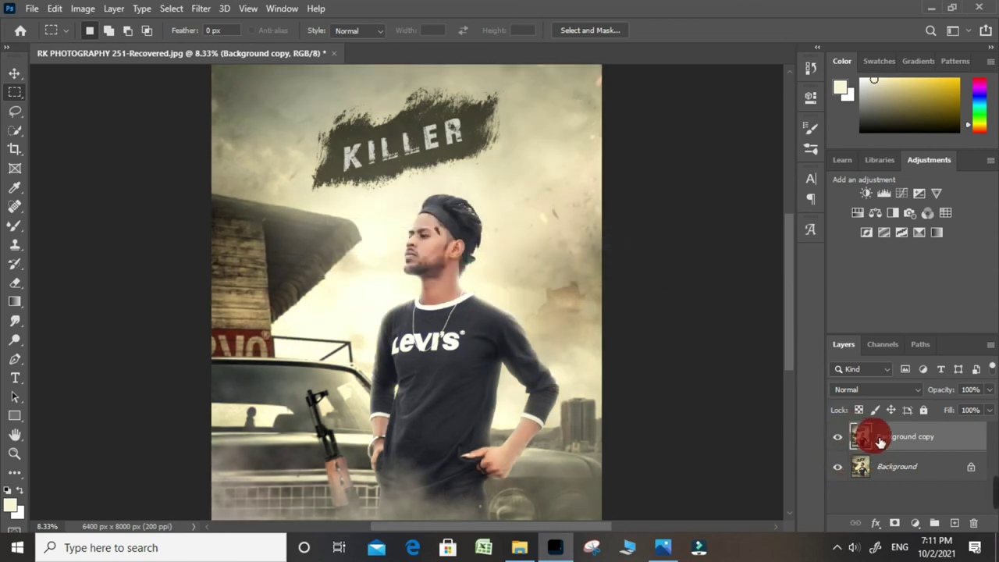
Duplicate Background copy, apply High Pass and set the copy to Linear Light.
drag(880, 441, 954, 523)
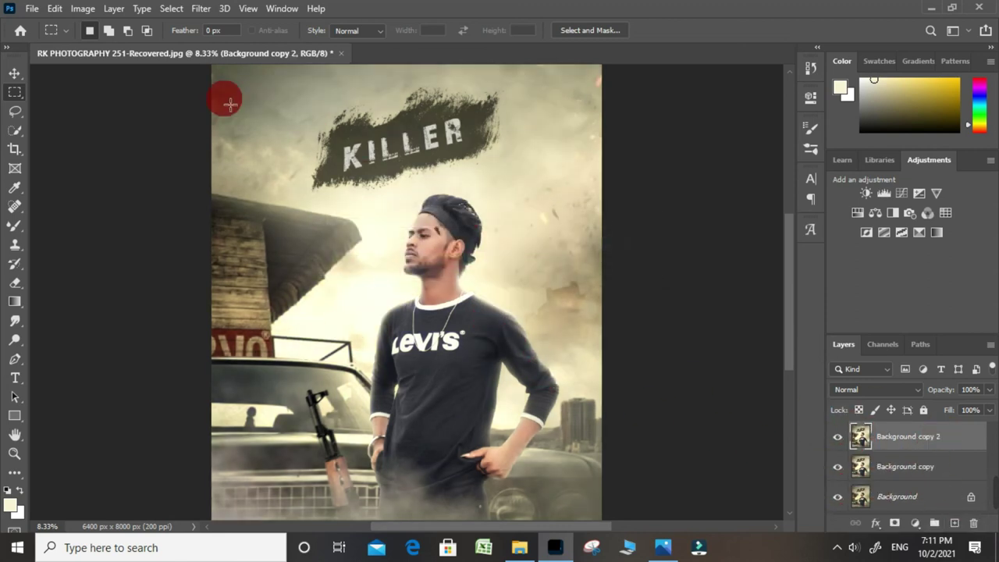
click(200, 8)
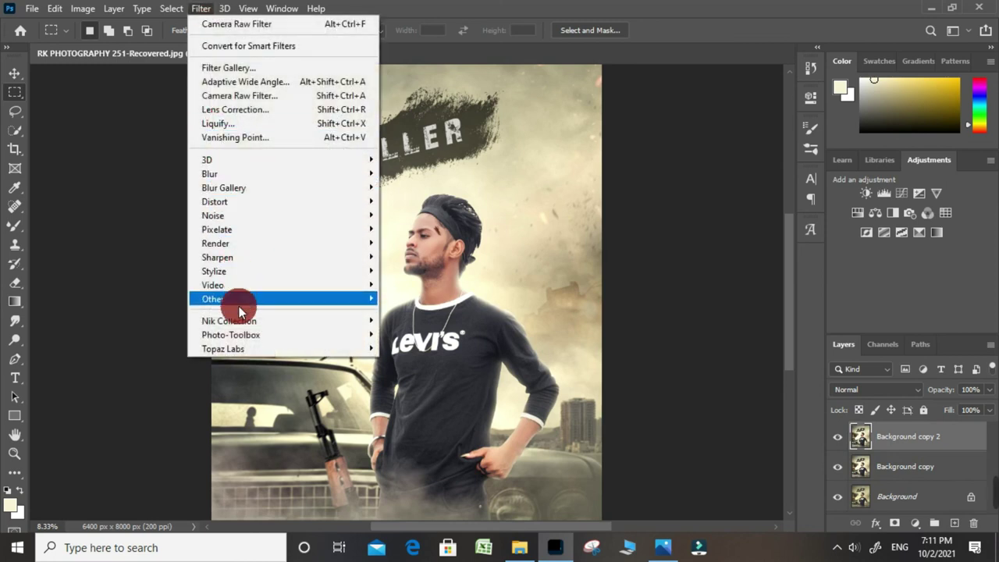
click(421, 313)
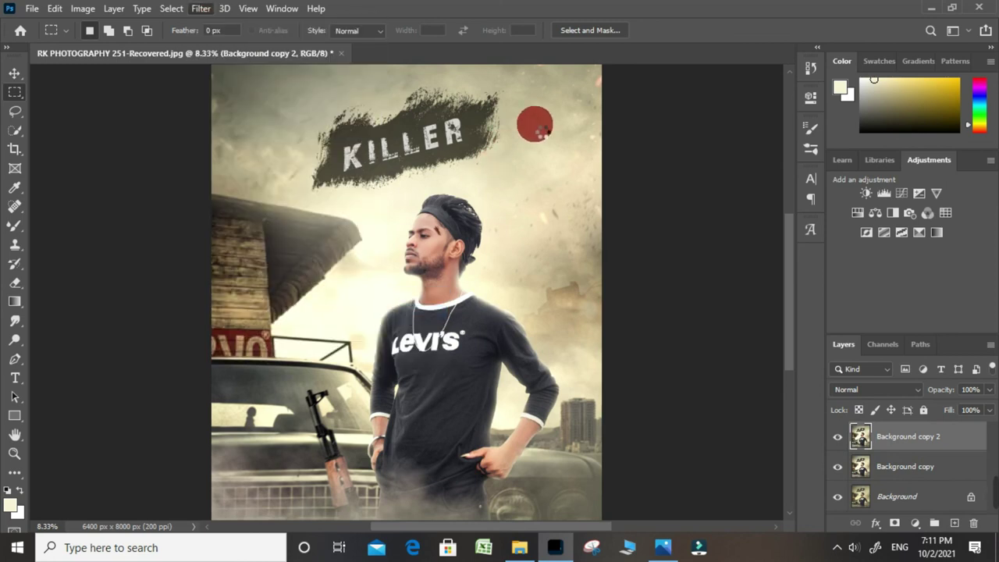
click(576, 107)
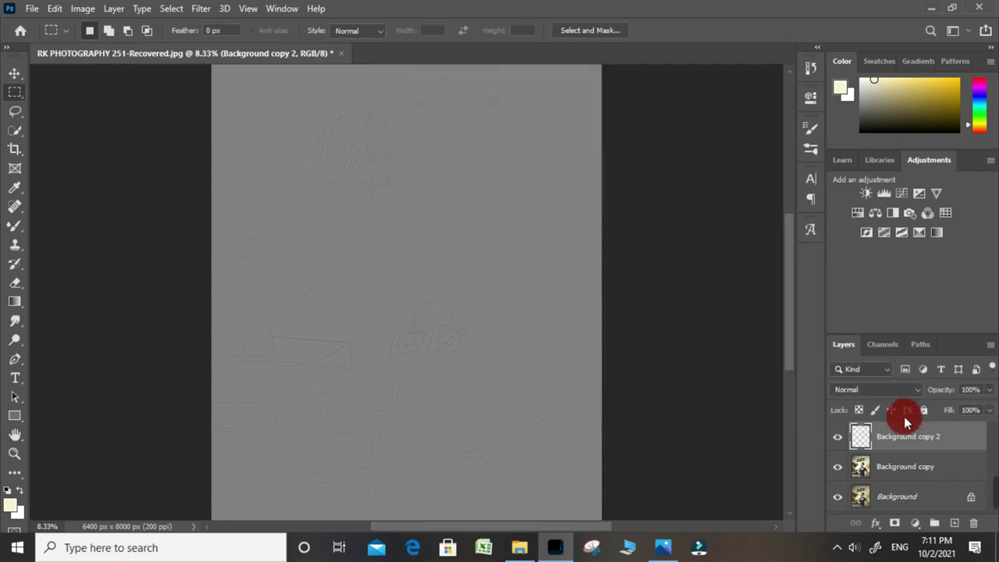
click(878, 389)
click(879, 385)
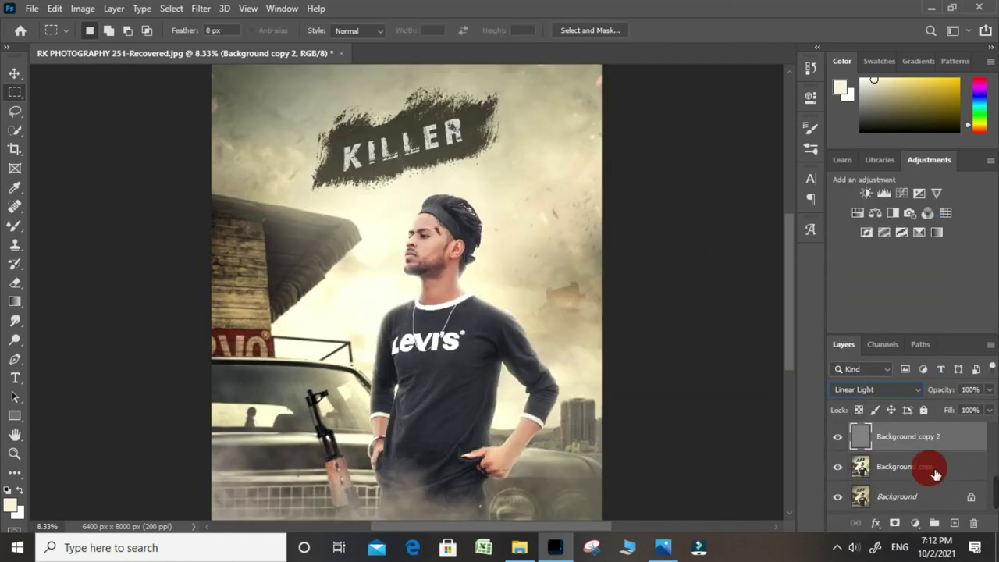
Merge the high-pass layer down into Background copy.
click(935, 474)
scroll(503, 204, up, 5)
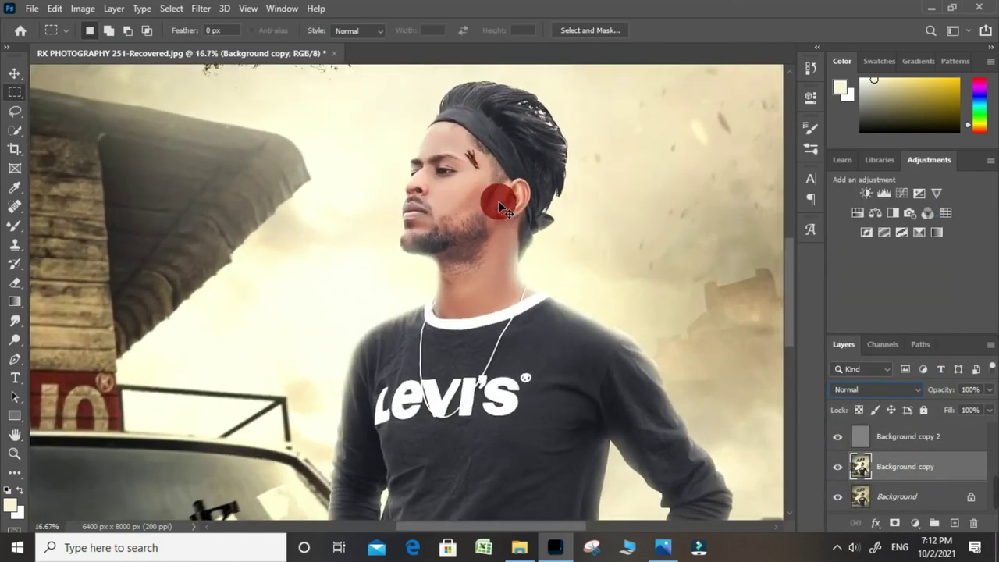
scroll(463, 333, down, 1)
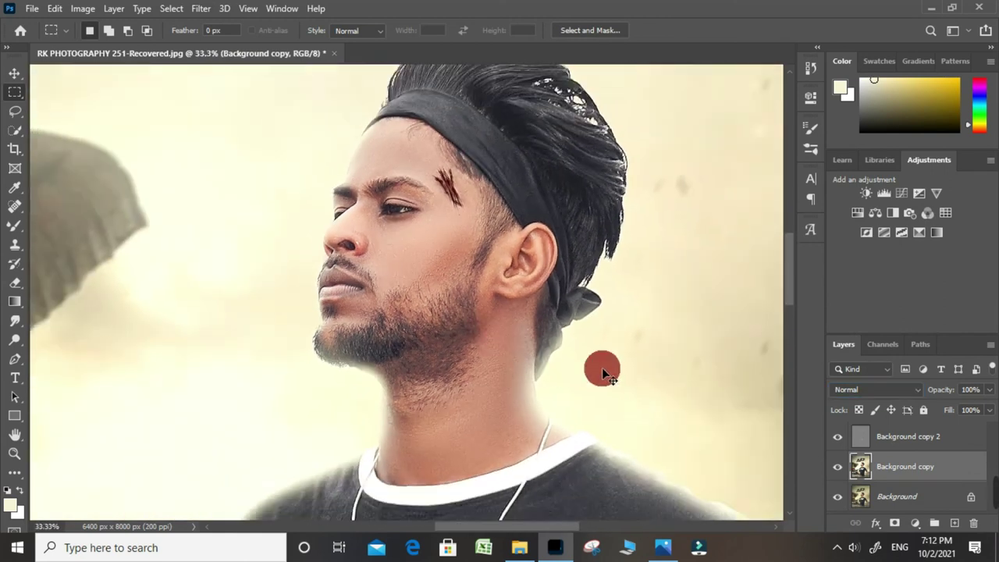
click(890, 445)
right_click(897, 437)
click(882, 427)
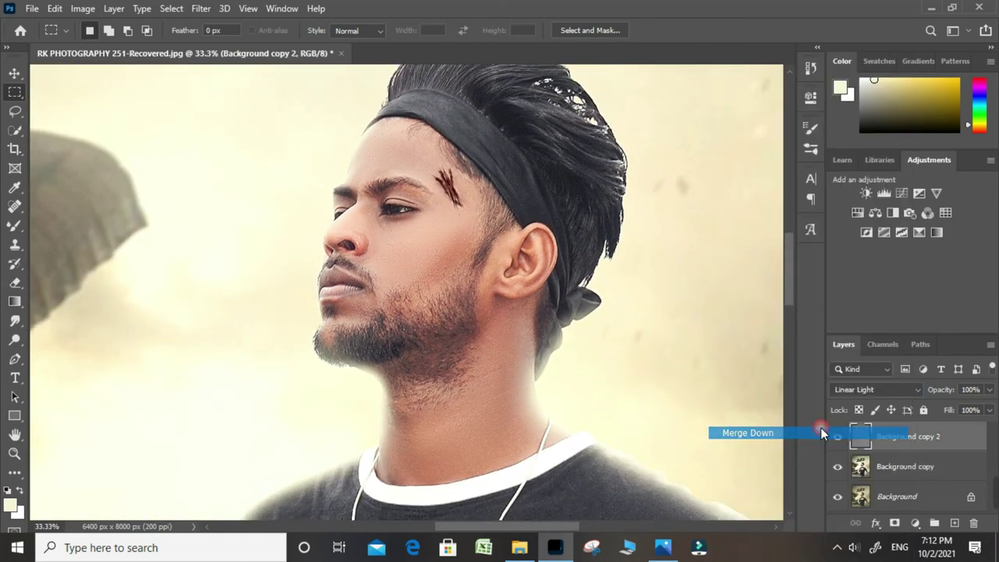
Duplicate Background copy as Background copy 2.
scroll(446, 290, down, 1)
scroll(445, 291, down, 1)
scroll(442, 285, down, 1)
scroll(445, 285, up, 1)
scroll(445, 234, down, 2)
scroll(380, 285, up, 1)
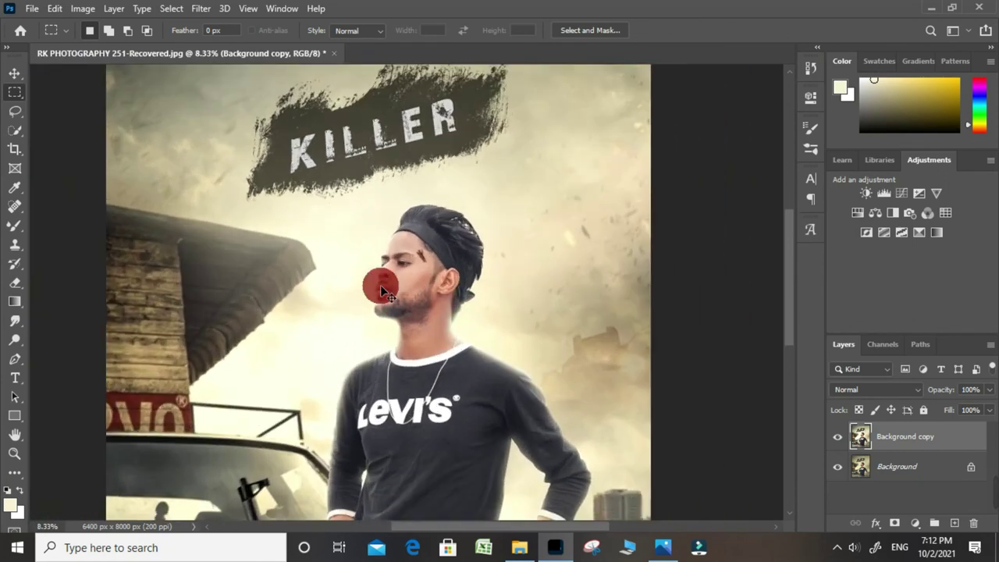
scroll(390, 287, up, 1)
scroll(390, 287, up, 1)
scroll(491, 302, up, 1)
mouse_move(901, 434)
mouse_down()
mouse_move(940, 476)
mouse_move(960, 531)
mouse_up()
Dodge the model's cheek, nose, forehead, jaw and ear at Midtones, 40% exposure.
click(15, 339)
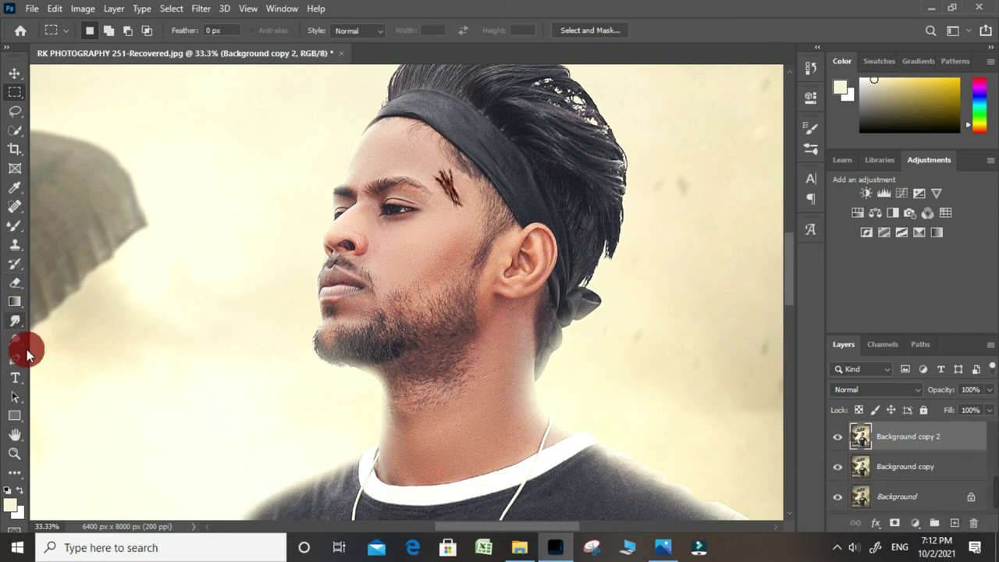
drag(406, 244, 443, 280)
click(445, 216)
key(bracketleft)
key(bracketleft)
key(bracketleft)
click(353, 231)
click(374, 161)
key(bracketright)
key(bracketright)
drag(408, 301, 412, 227)
click(500, 223)
click(517, 178)
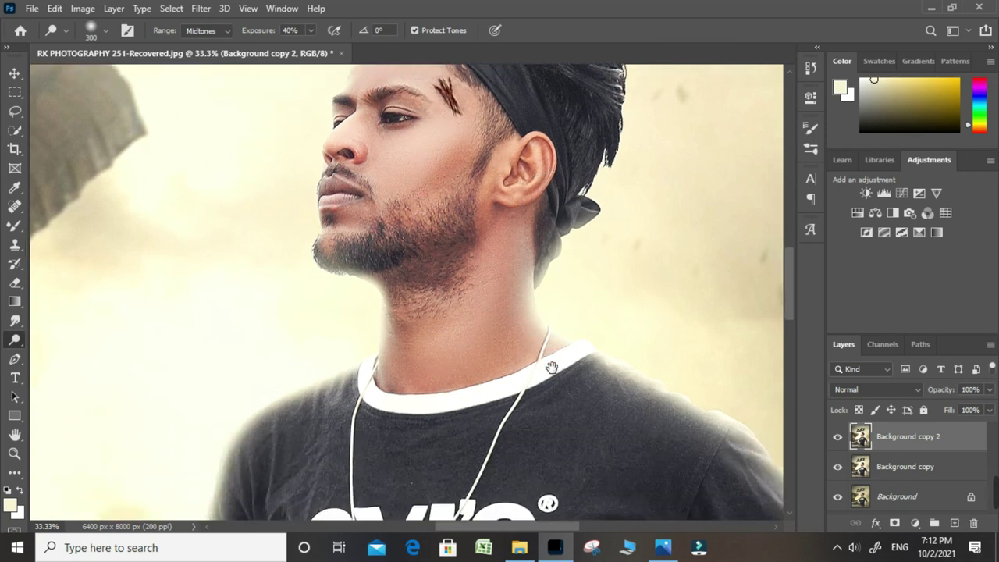
Dodge the model's shoulder, forearm and right side of the chest.
drag(551, 356, 395, 107)
click(482, 190)
click(500, 179)
scroll(536, 223, down, 3)
drag(508, 379, 545, 303)
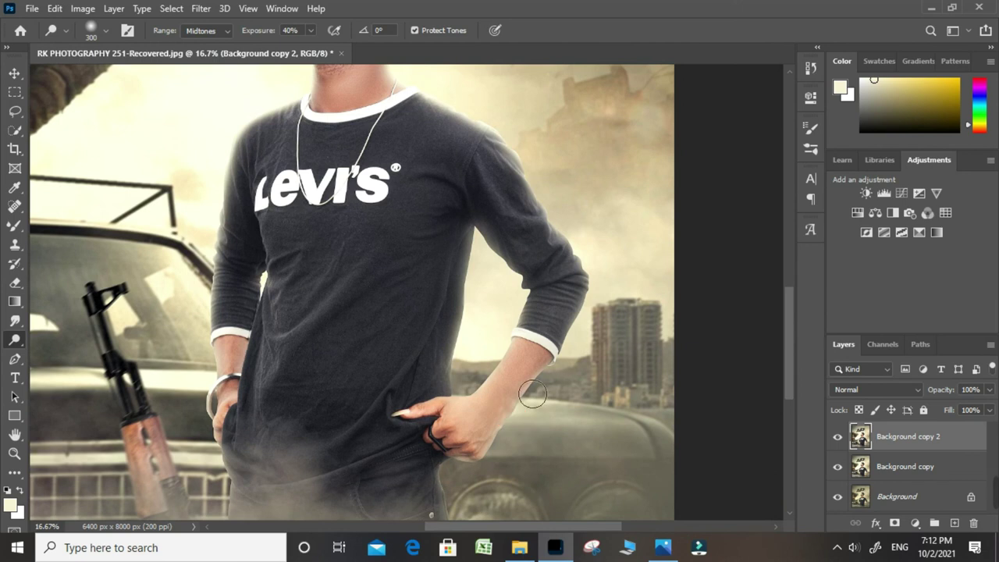
drag(532, 396, 477, 468)
drag(238, 375, 336, 327)
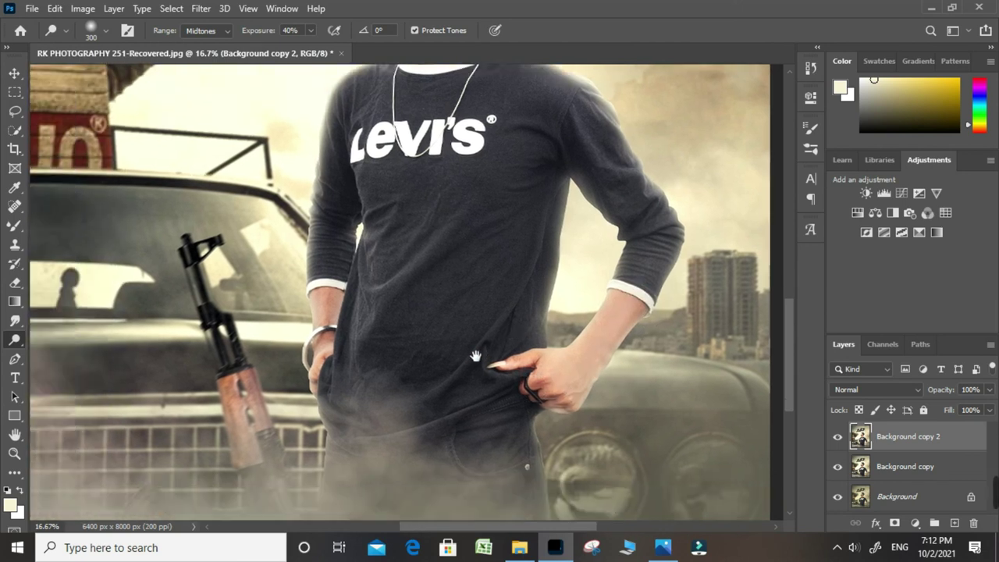
drag(549, 195, 560, 208)
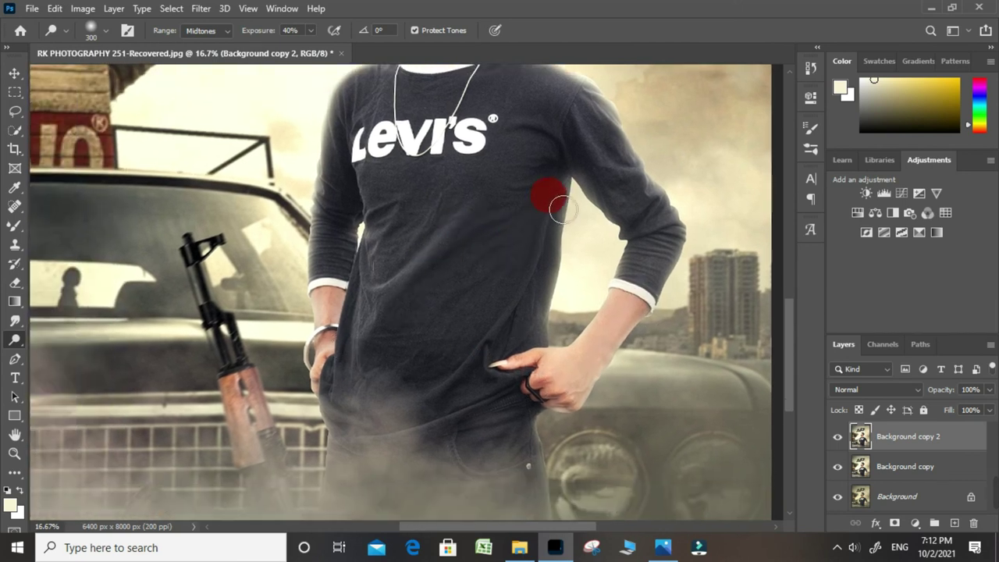
Dodge the model's jeans below the lower shirt.
scroll(500, 281, up, 3)
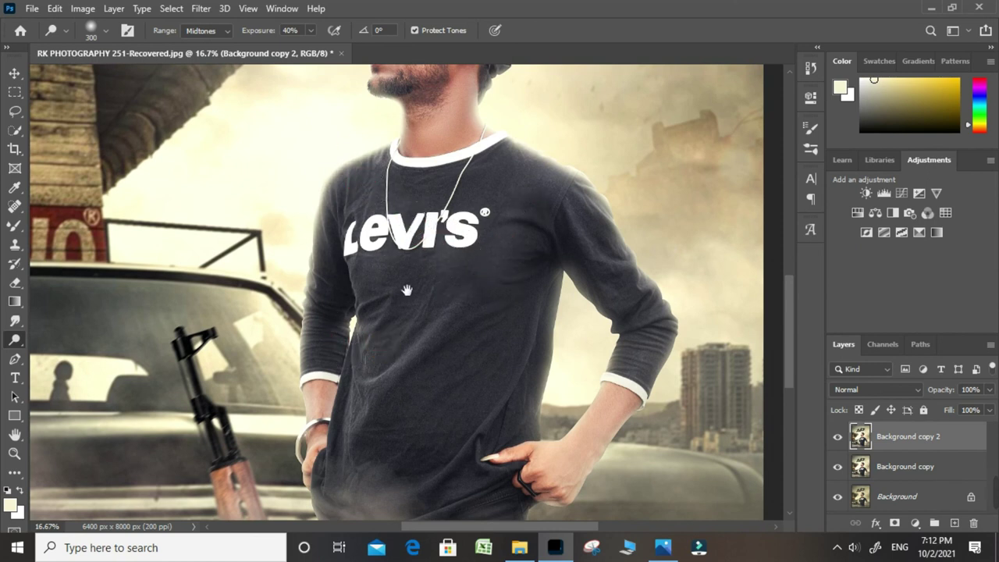
drag(424, 428, 453, 321)
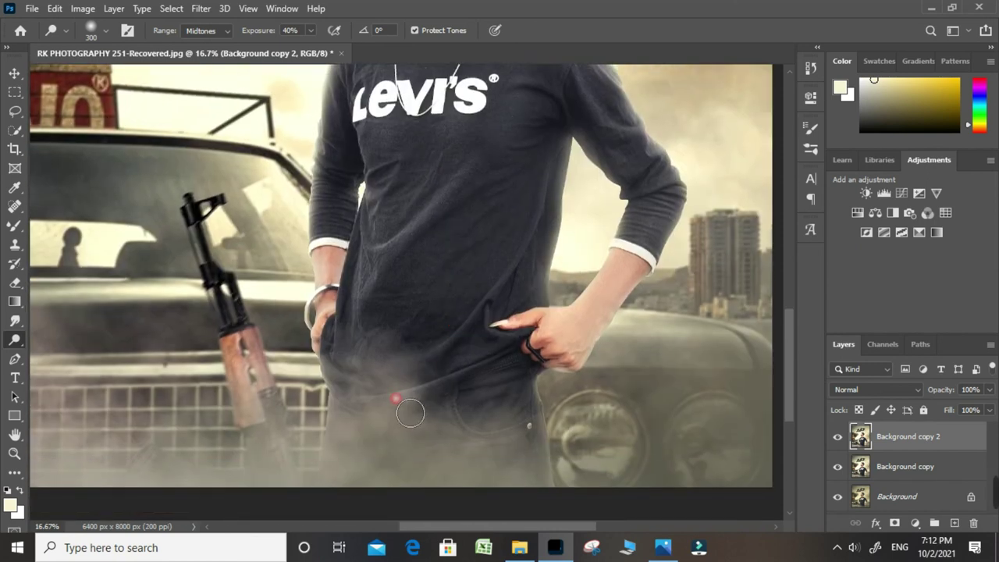
drag(439, 399, 455, 414)
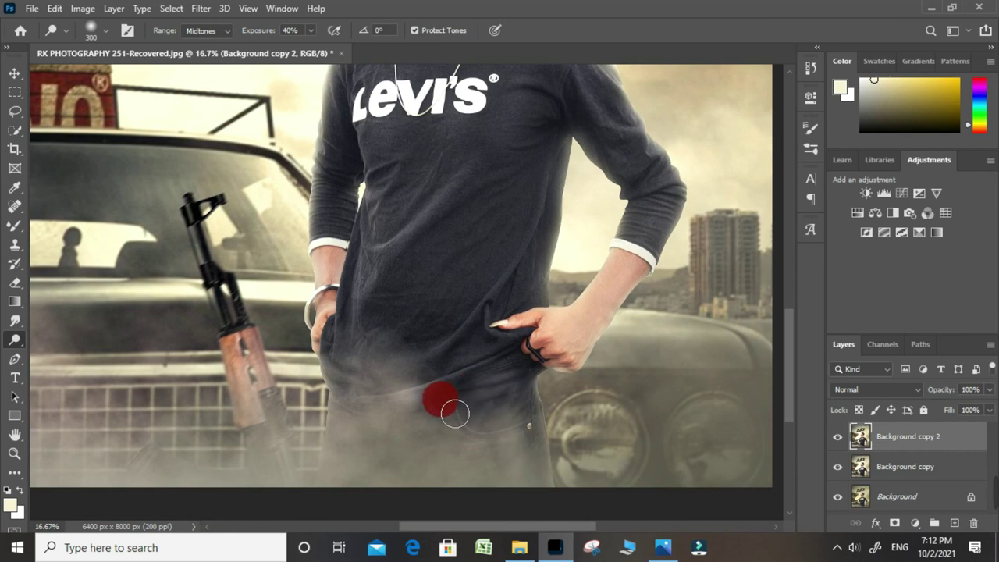
scroll(441, 395, down, 2)
scroll(442, 382, down, 1)
scroll(443, 367, down, 1)
scroll(448, 389, up, 1)
scroll(447, 379, up, 1)
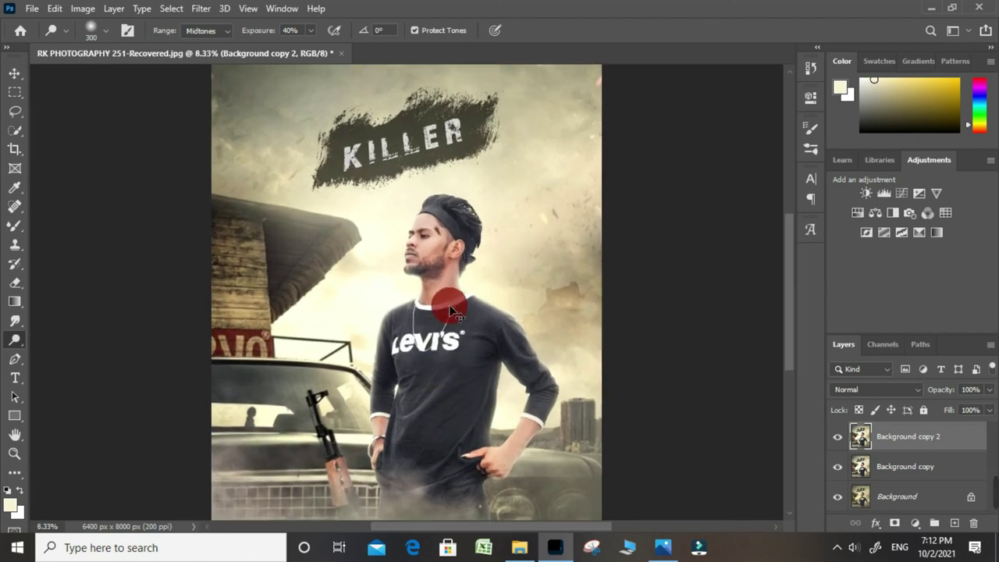
Dodge the model's cheek up to the temple on Background copy 2, then zoom out to view the whole poster.
scroll(449, 289, up, 1)
scroll(451, 234, up, 1)
scroll(454, 201, down, 1)
scroll(446, 259, up, 1)
scroll(446, 260, down, 1)
scroll(449, 264, up, 1)
scroll(468, 281, down, 1)
mouse_move(473, 287)
mouse_down()
mouse_move(460, 266)
mouse_move(532, 324)
mouse_move(619, 360)
mouse_up()
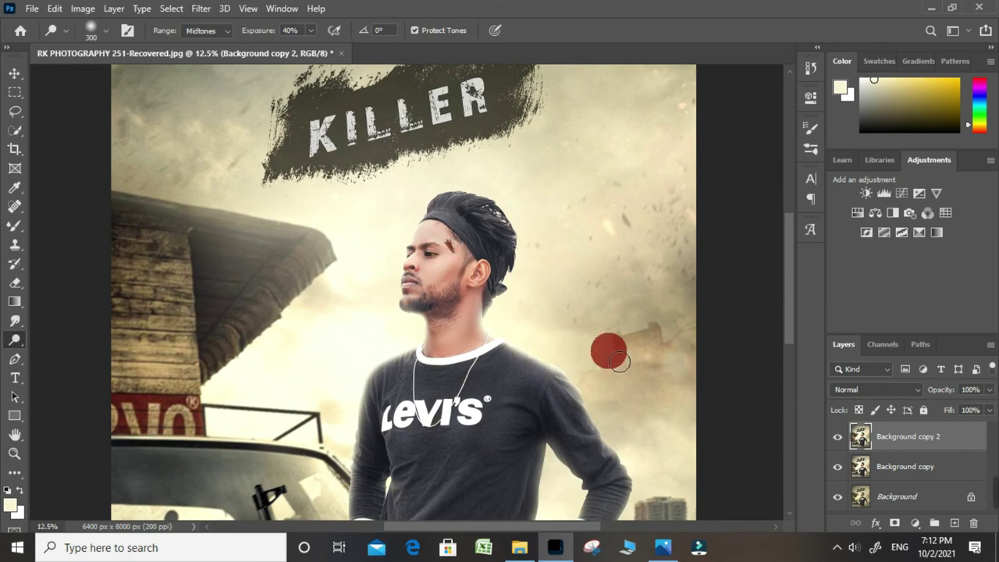
key(ctrl+minus)
key(ctrl+minus)
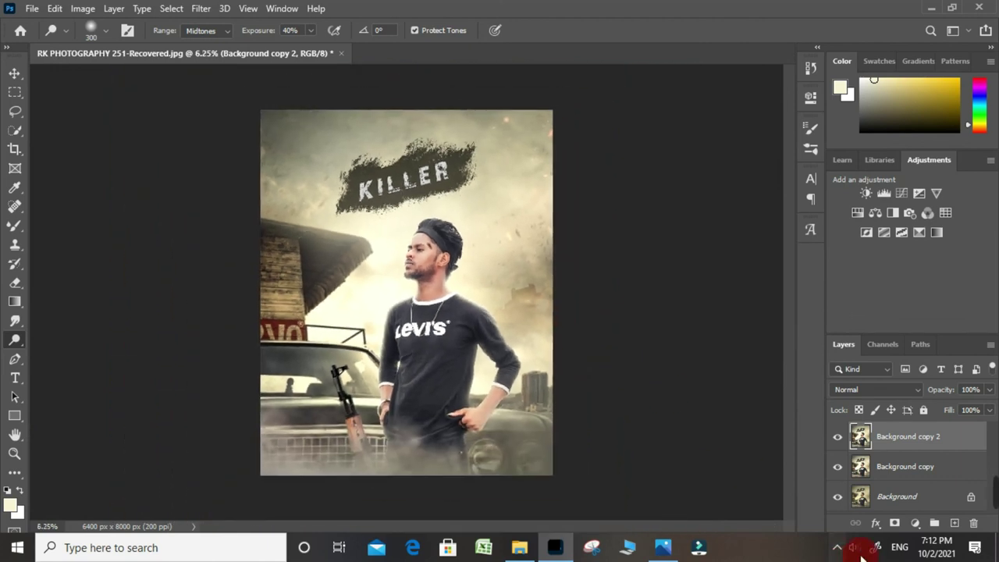